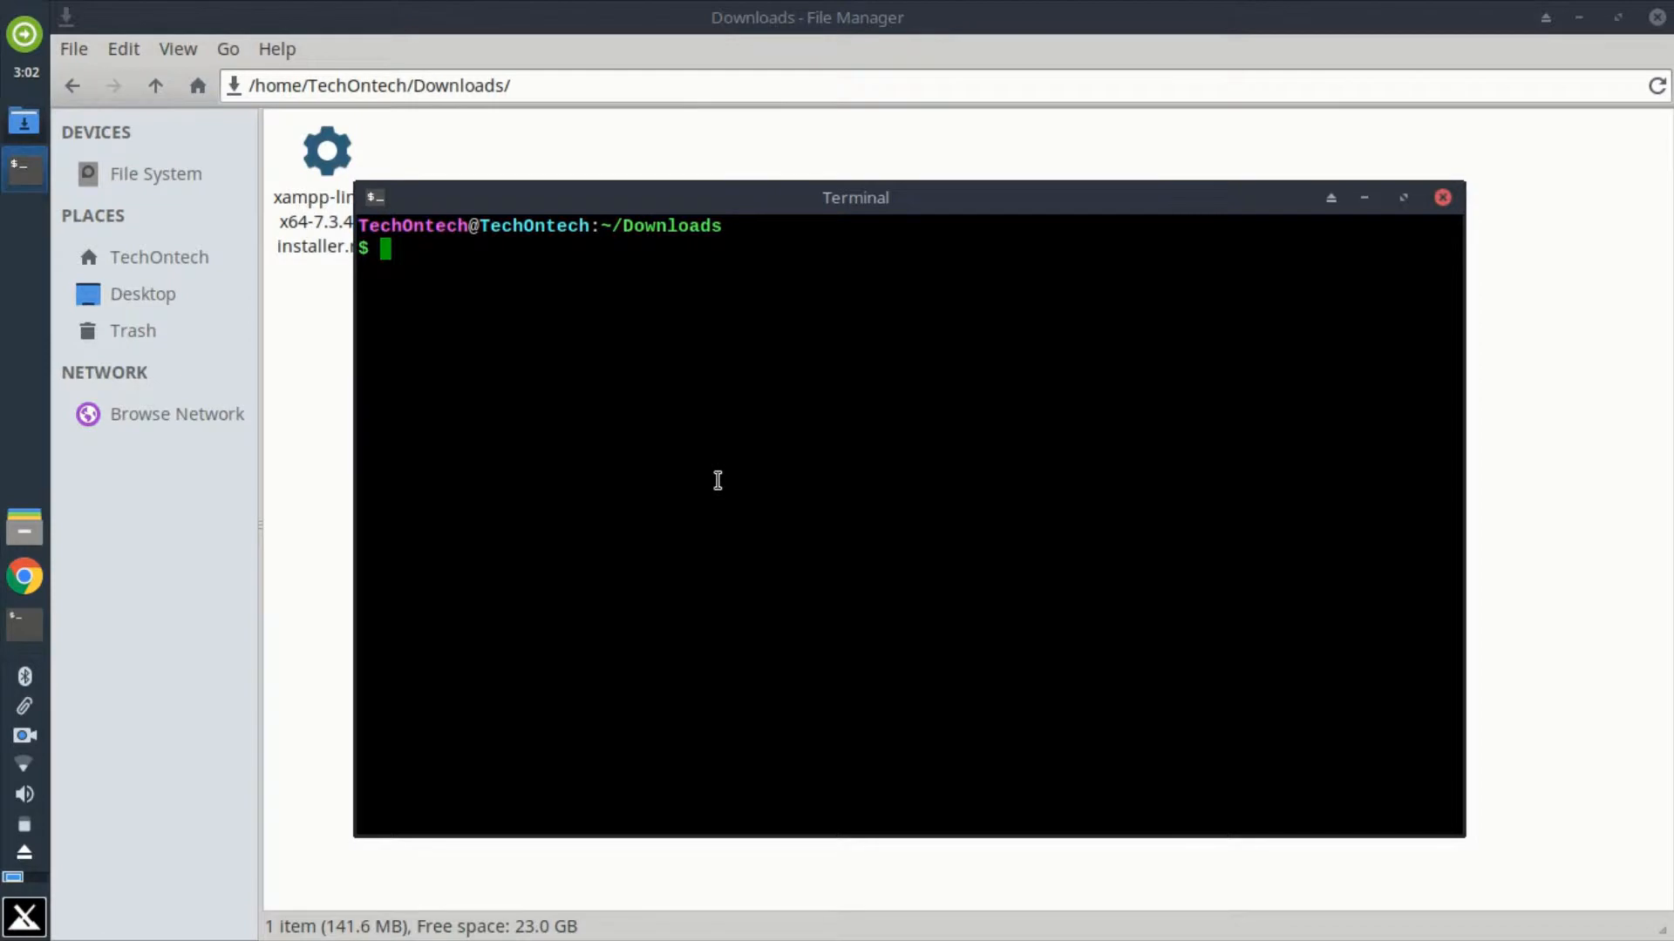
Step: Run sudo ./xampp-linux-x64-7.3.4-0-installer.run in the Downloads terminal and enter the sudo password
{"action": "type", "text": "sudo "}
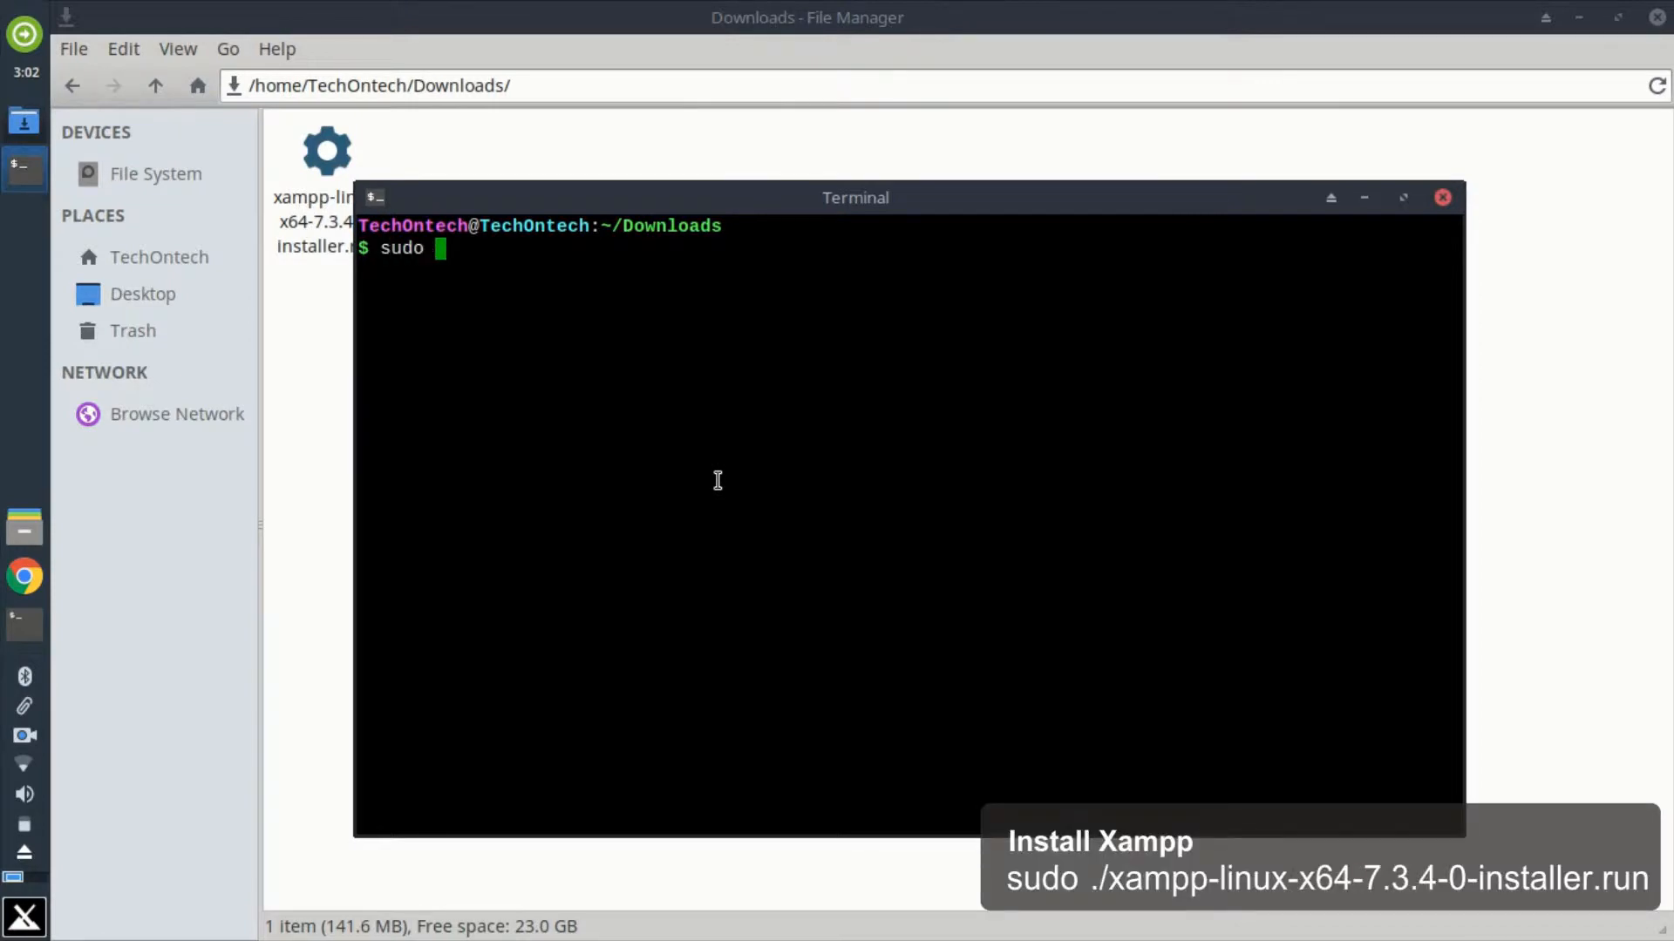
{"action": "type", "text": "./"}
{"action": "right_click", "coordinate": [495, 273]}
{"action": "left_click", "coordinate": [568, 397]}
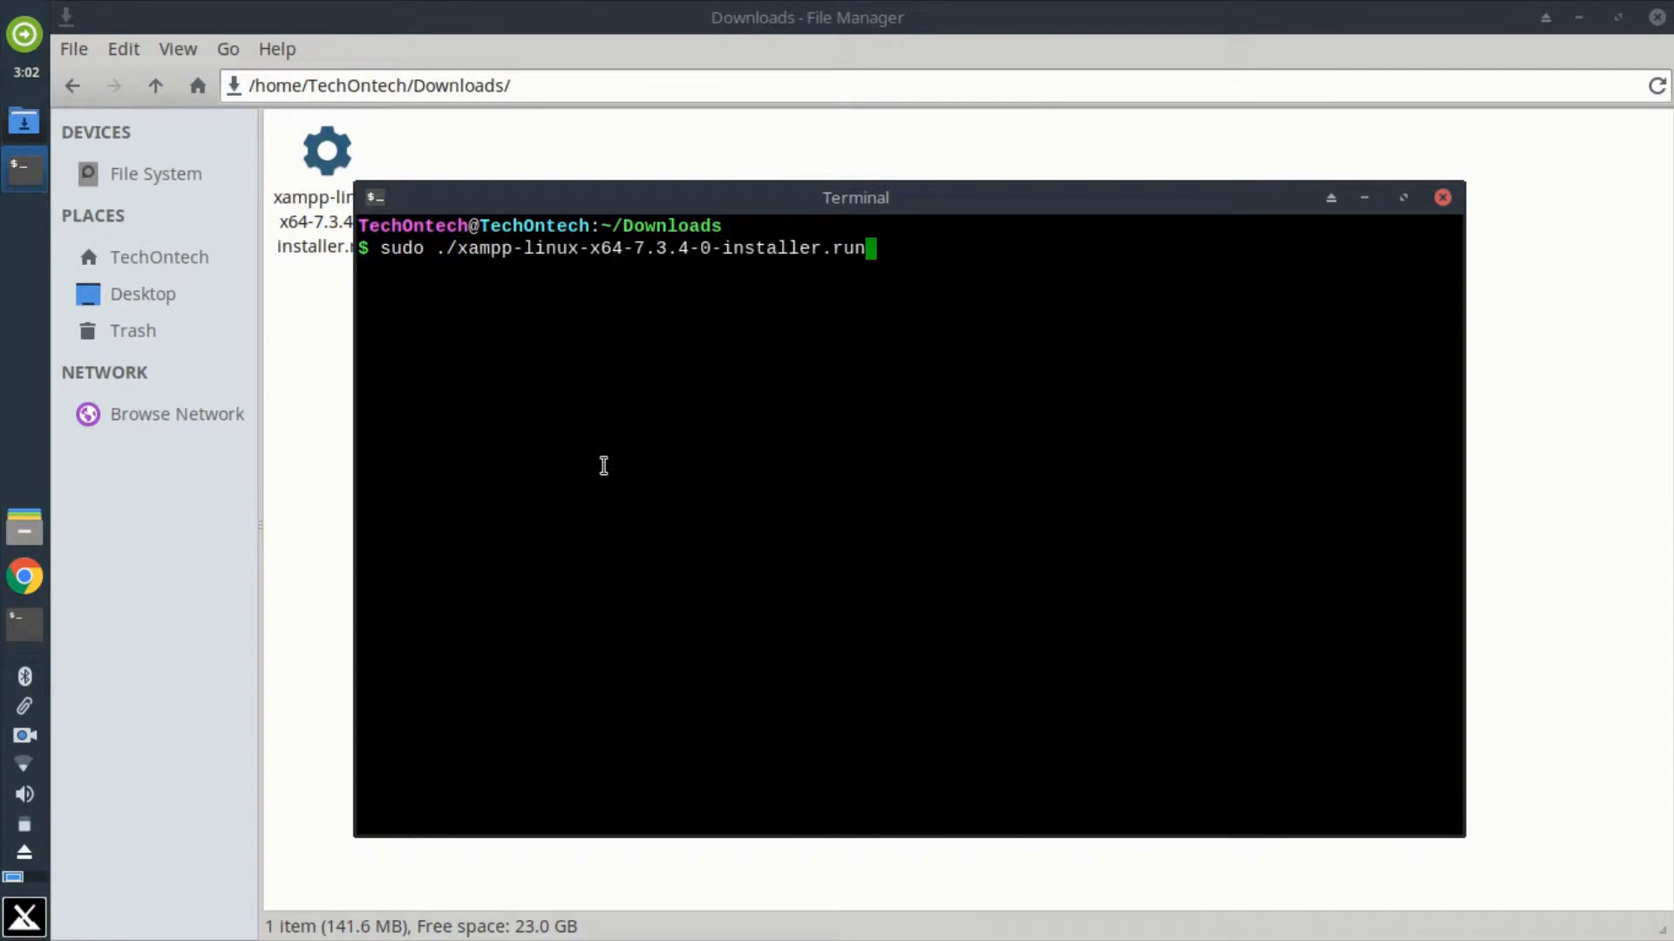
{"action": "key", "text": "Return"}
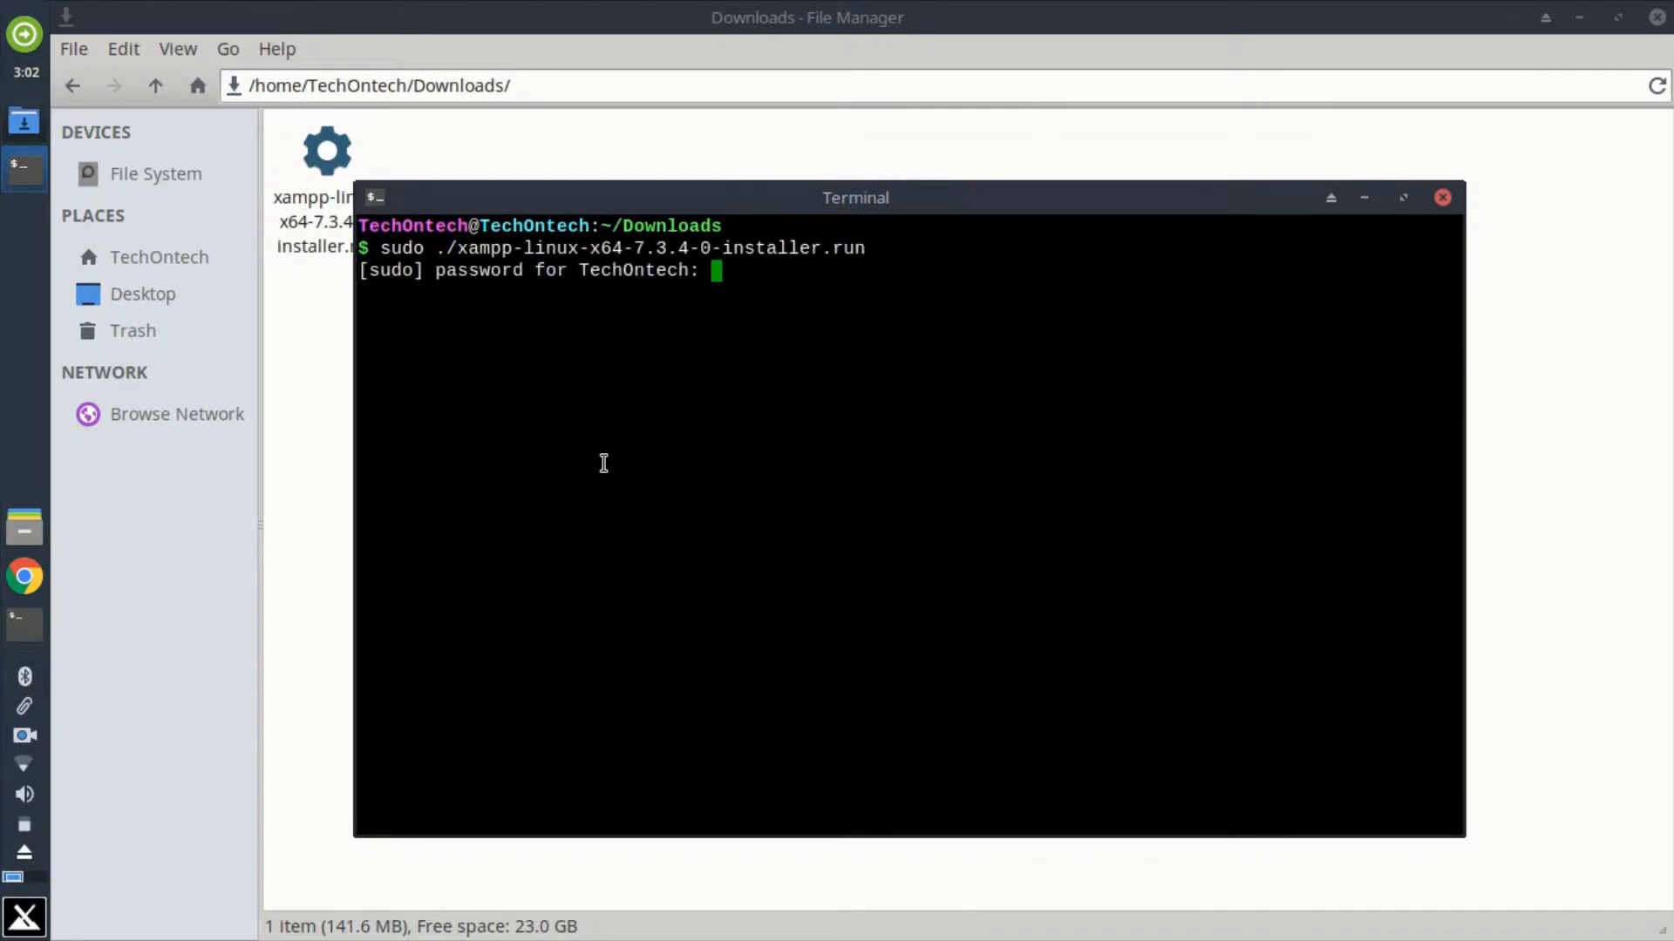
{"action": "key", "text": "Return"}
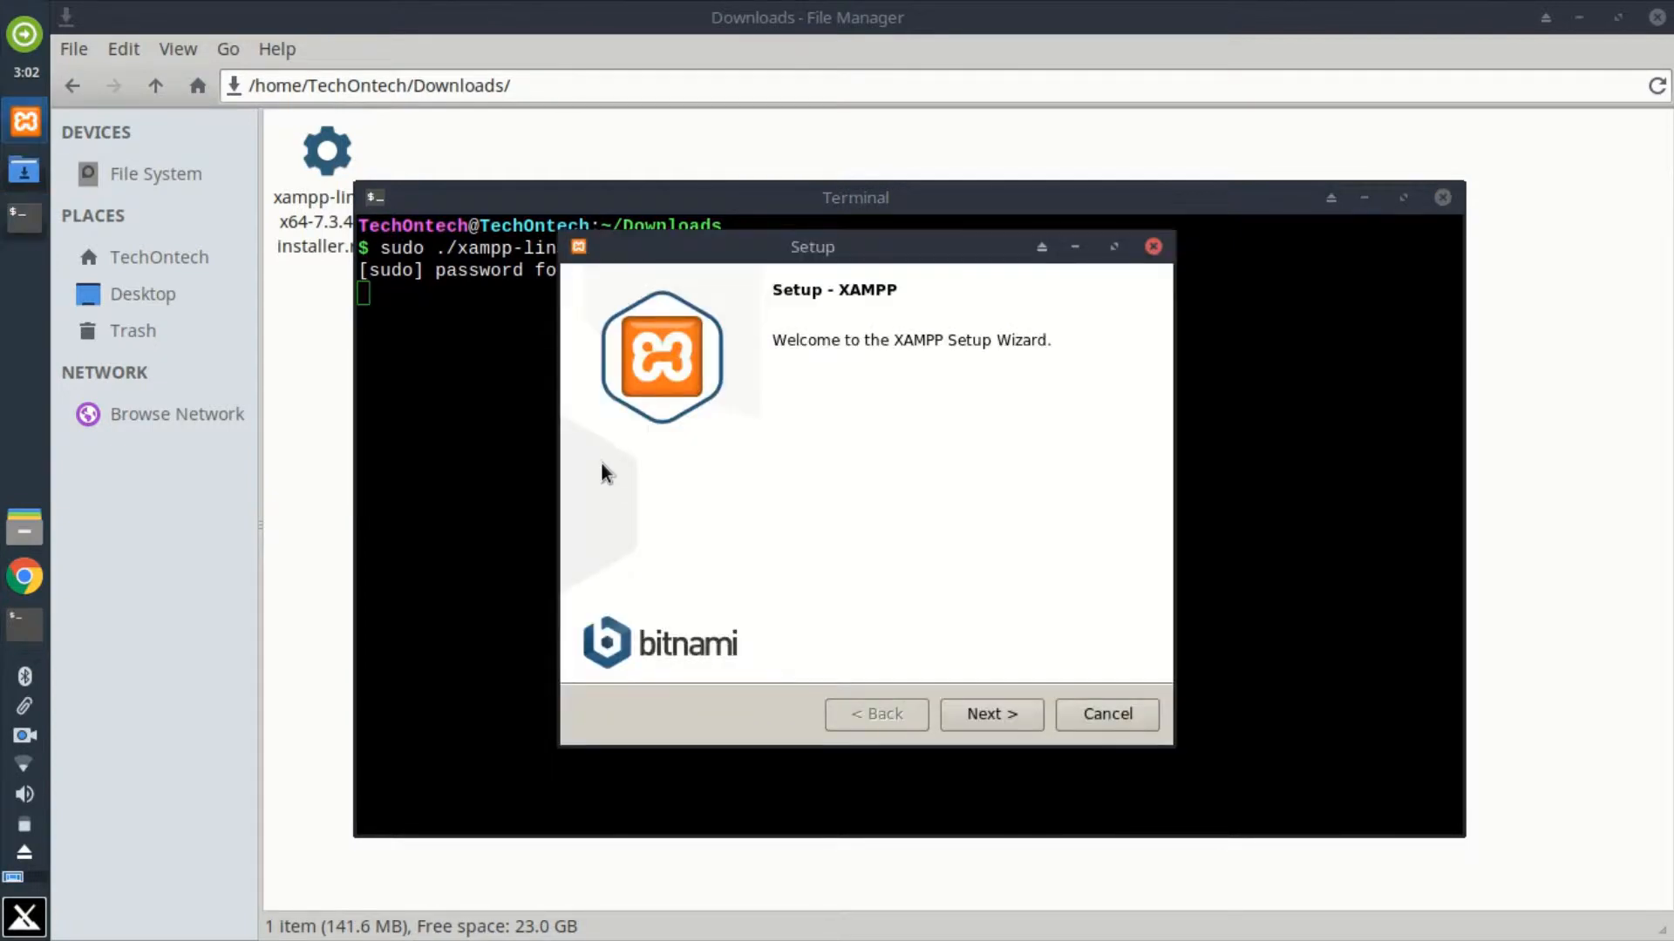
Step: Install XAMPP with both the Core Files and Developer Files, leaving the Bitnami learn-more option unchecked
{"action": "left_click", "coordinate": [983, 727]}
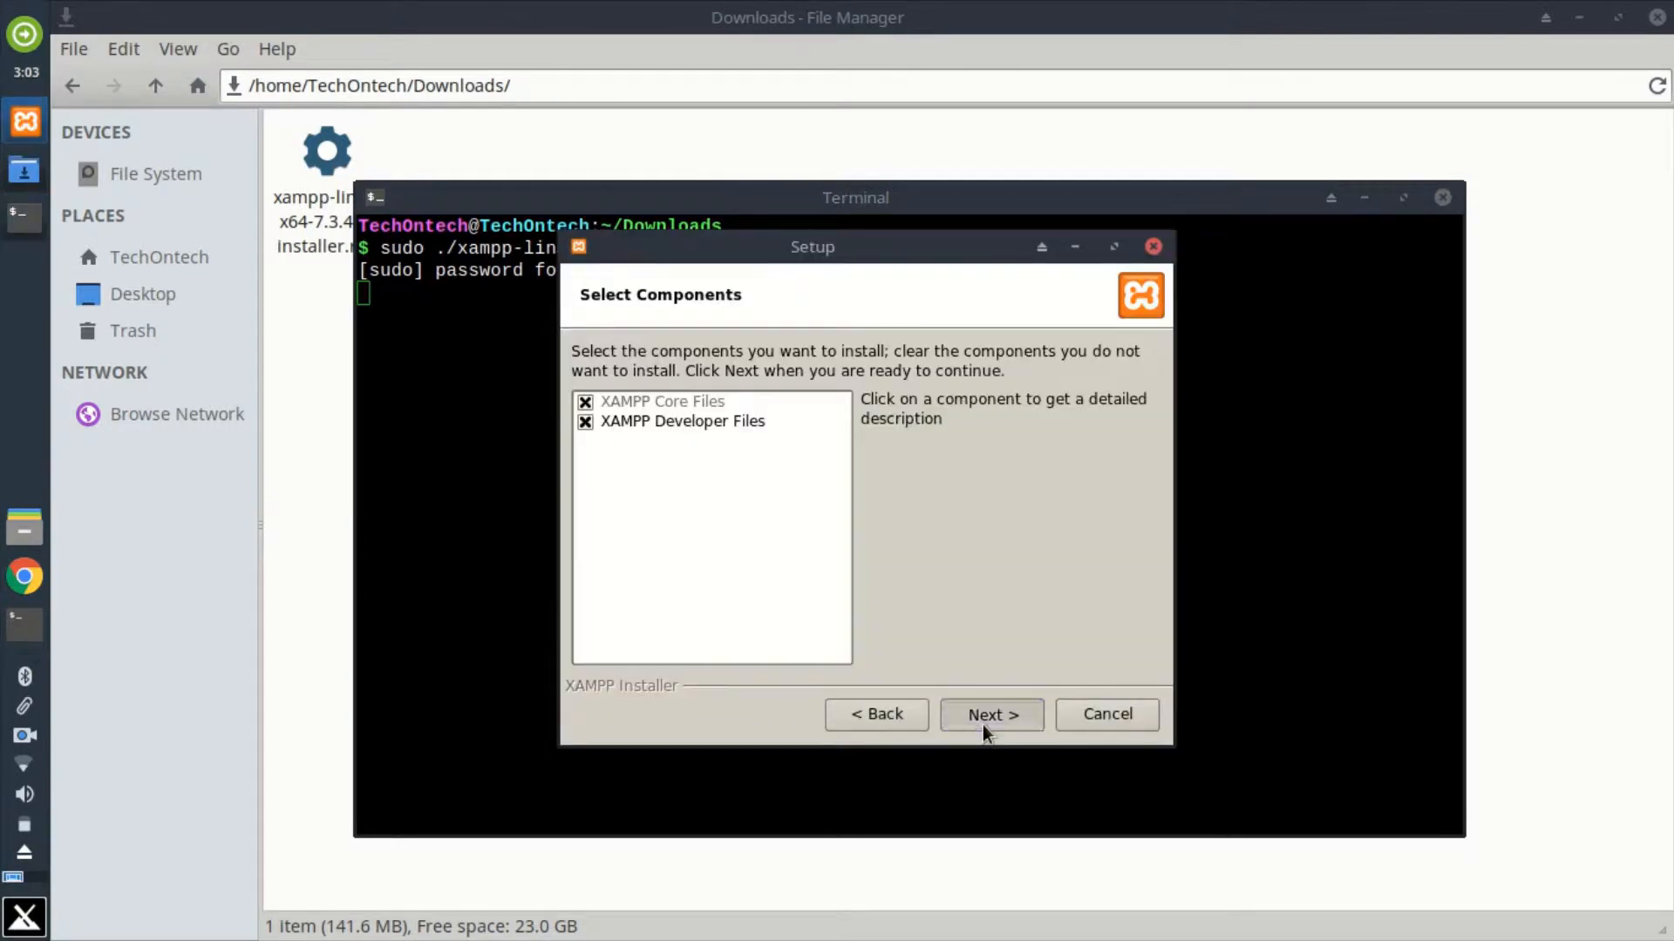
{"action": "left_click", "coordinate": [982, 724]}
{"action": "left_click", "coordinate": [981, 724]}
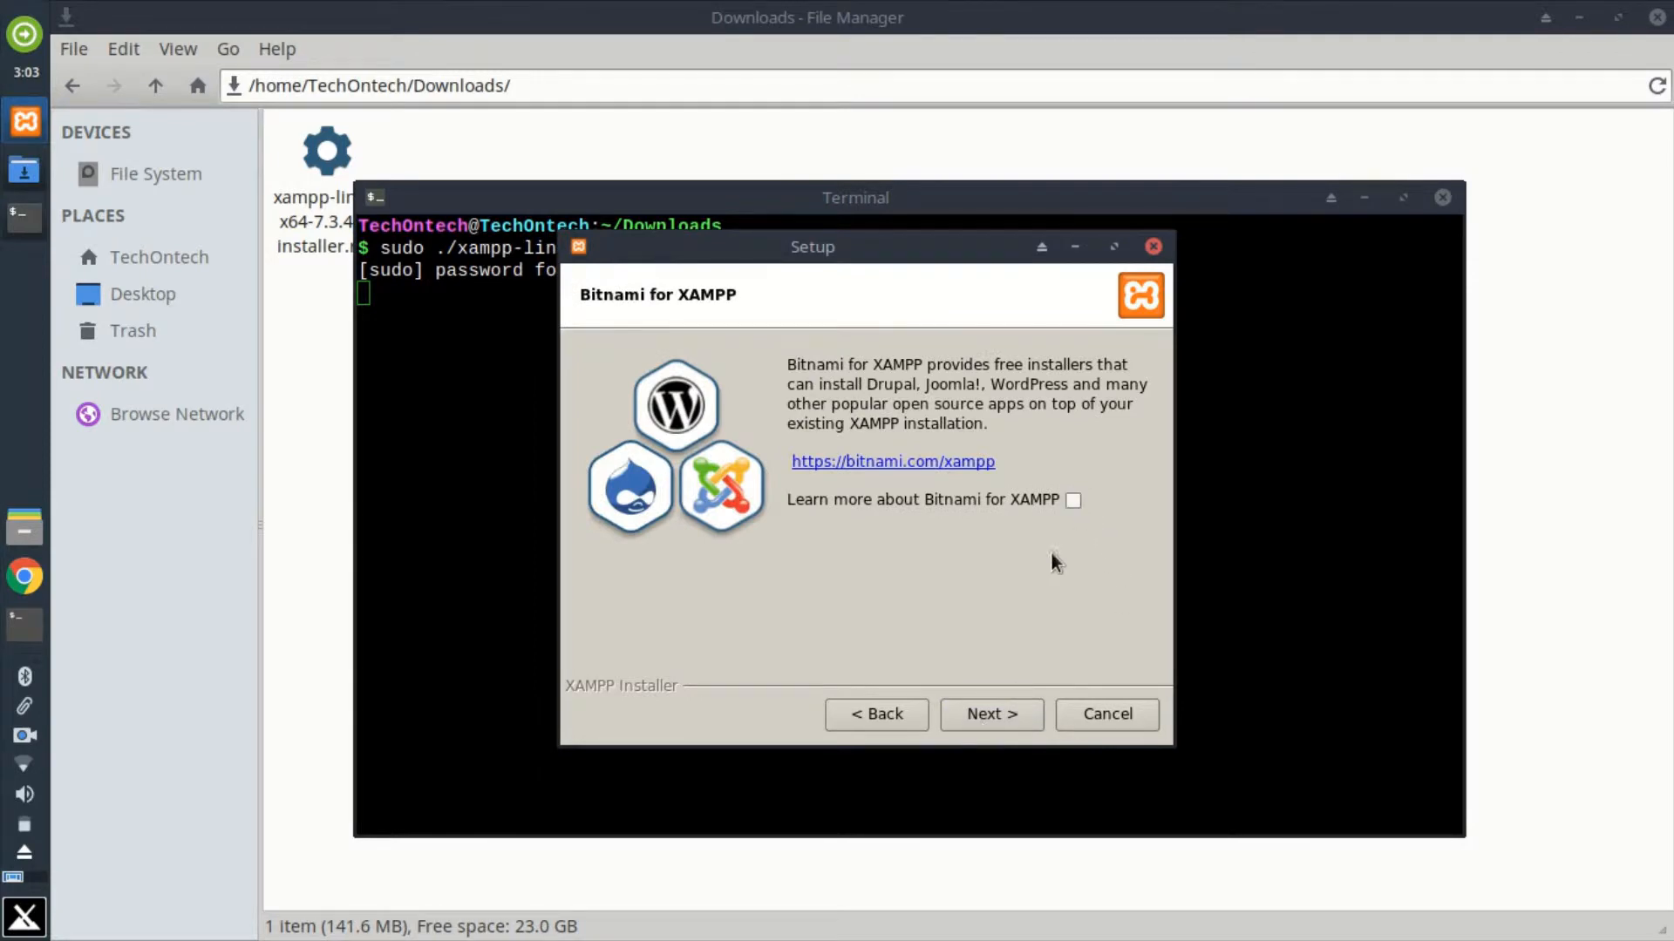
{"action": "left_click", "coordinate": [996, 713]}
{"action": "left_click", "coordinate": [996, 710]}
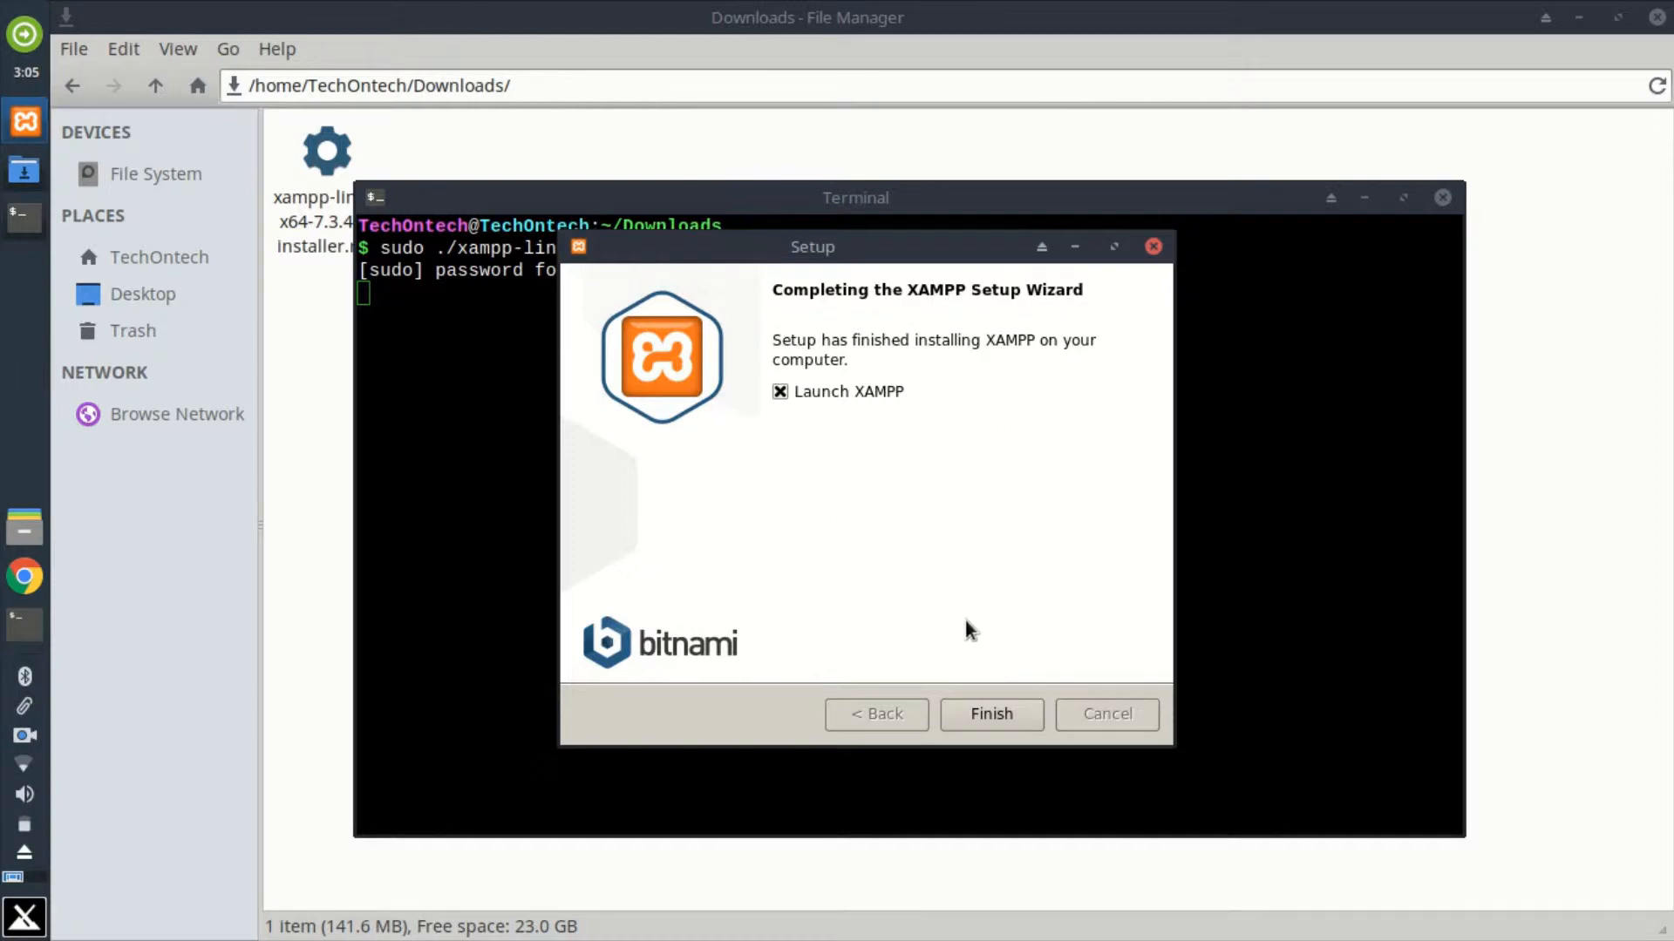
Step: Finish the setup with Launch XAMPP enabled, dismiss the browser error and show the status of the managed servers
{"action": "left_click", "coordinate": [976, 717]}
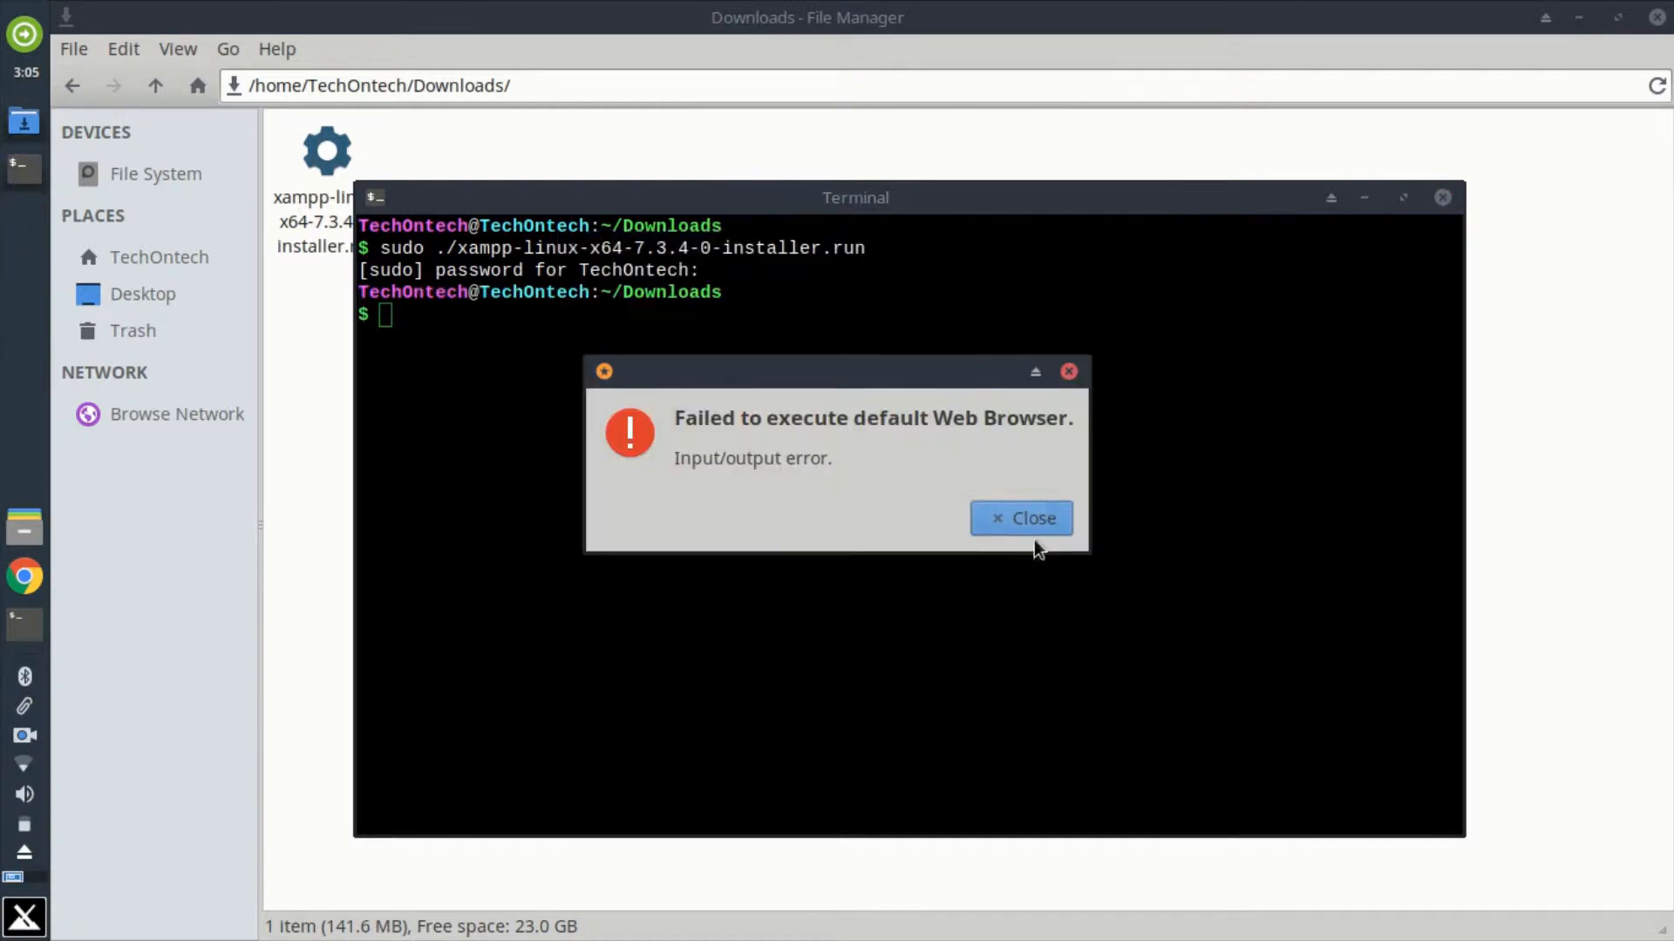
{"action": "left_click", "coordinate": [1032, 521]}
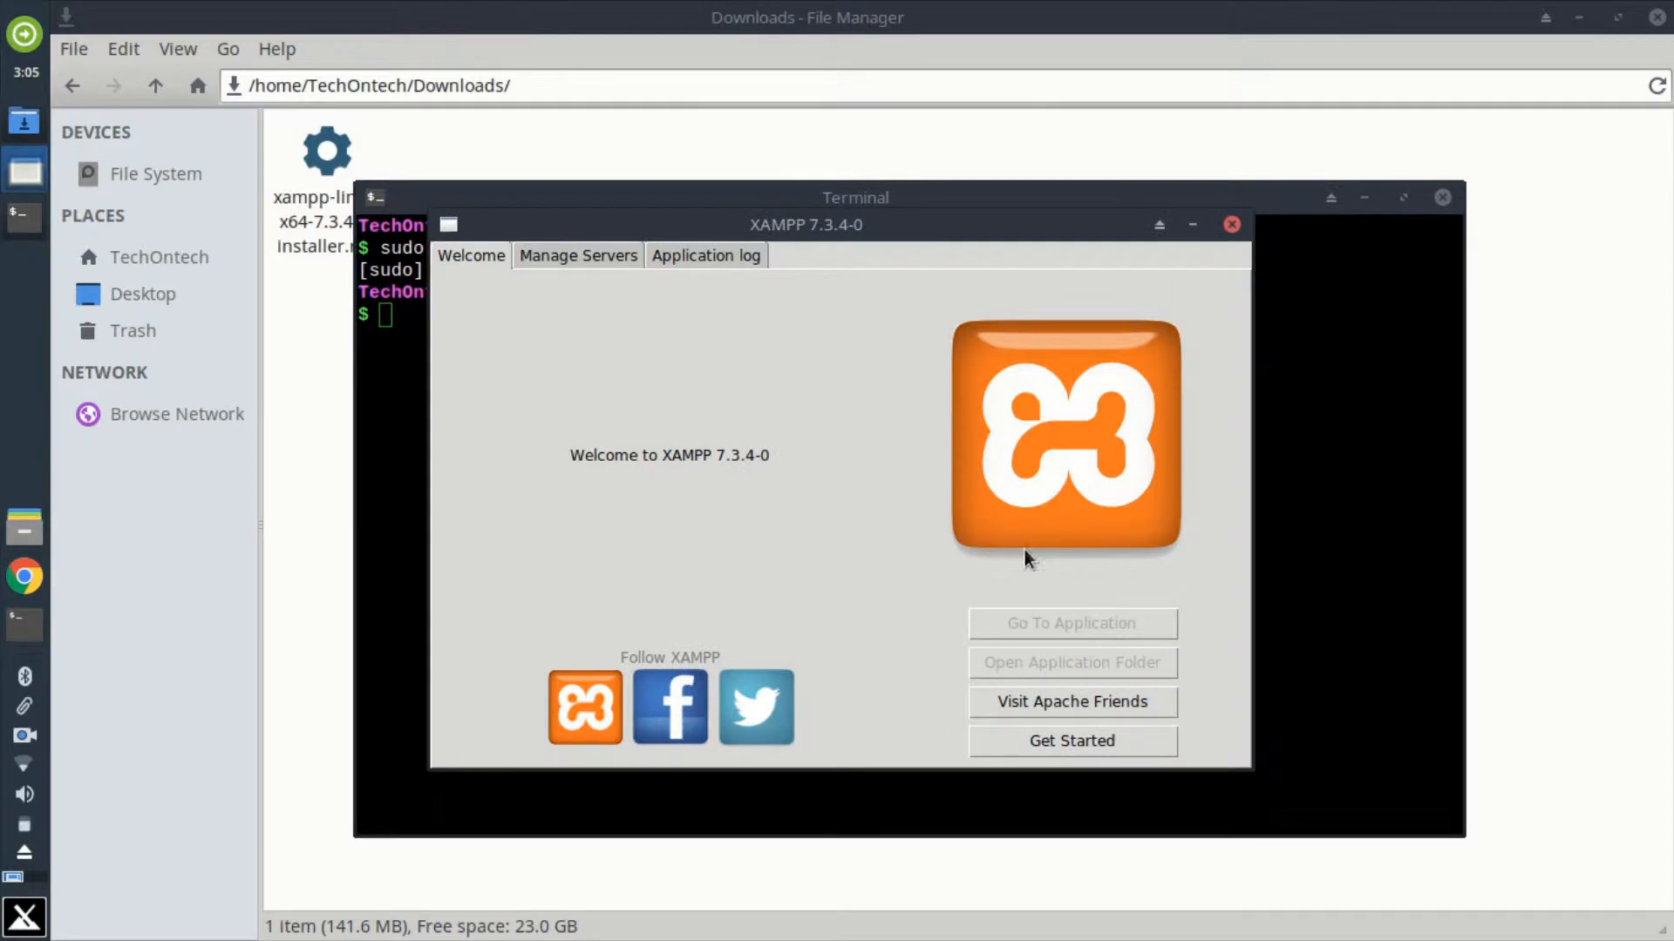
{"action": "left_click", "coordinate": [596, 259]}
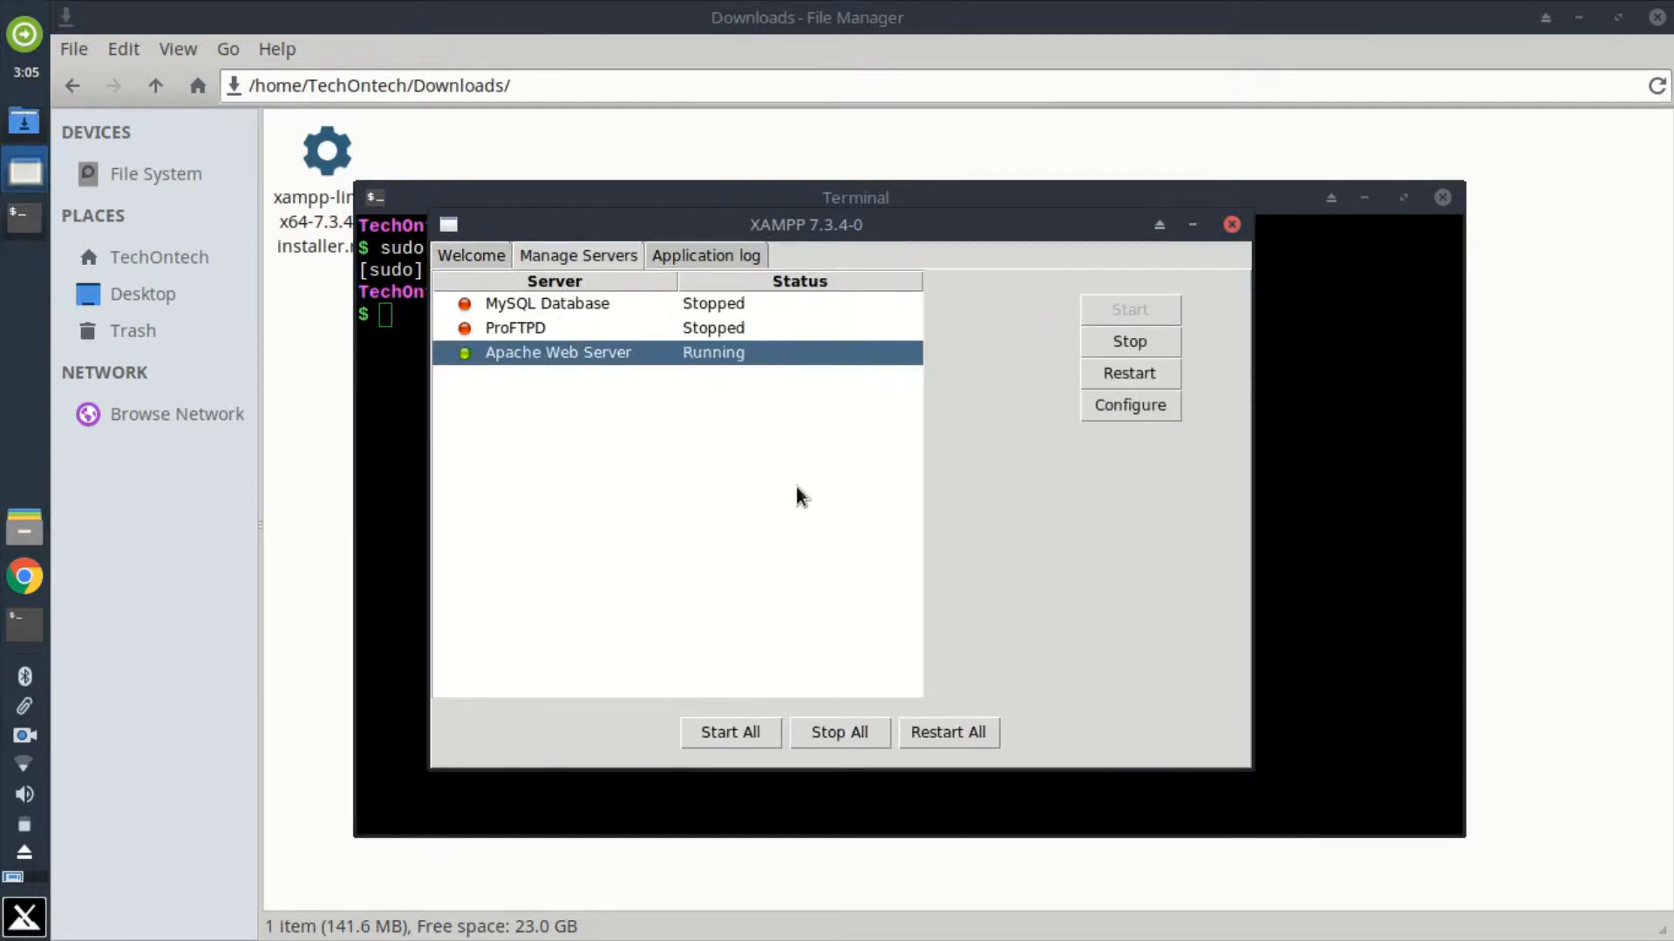
Step: Close the XAMPP manager, the remaining browser error dialog and the terminal
{"action": "left_click", "coordinate": [1229, 225]}
{"action": "left_click", "coordinate": [802, 545]}
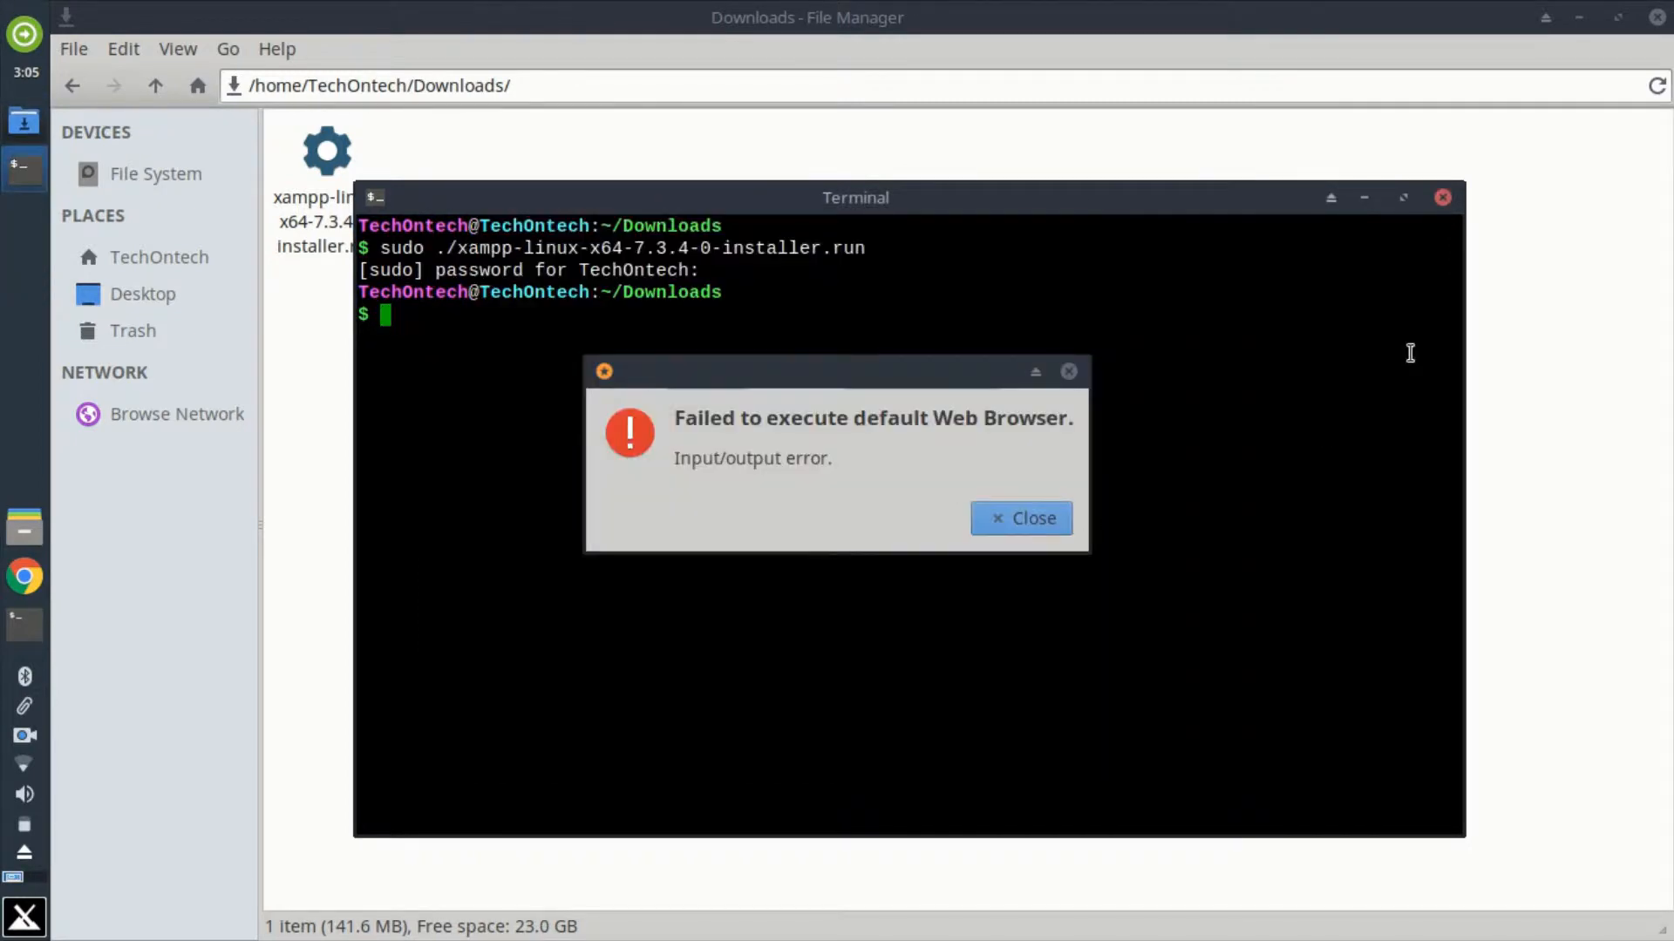
{"action": "left_click", "coordinate": [1053, 517]}
{"action": "left_click", "coordinate": [1443, 198]}
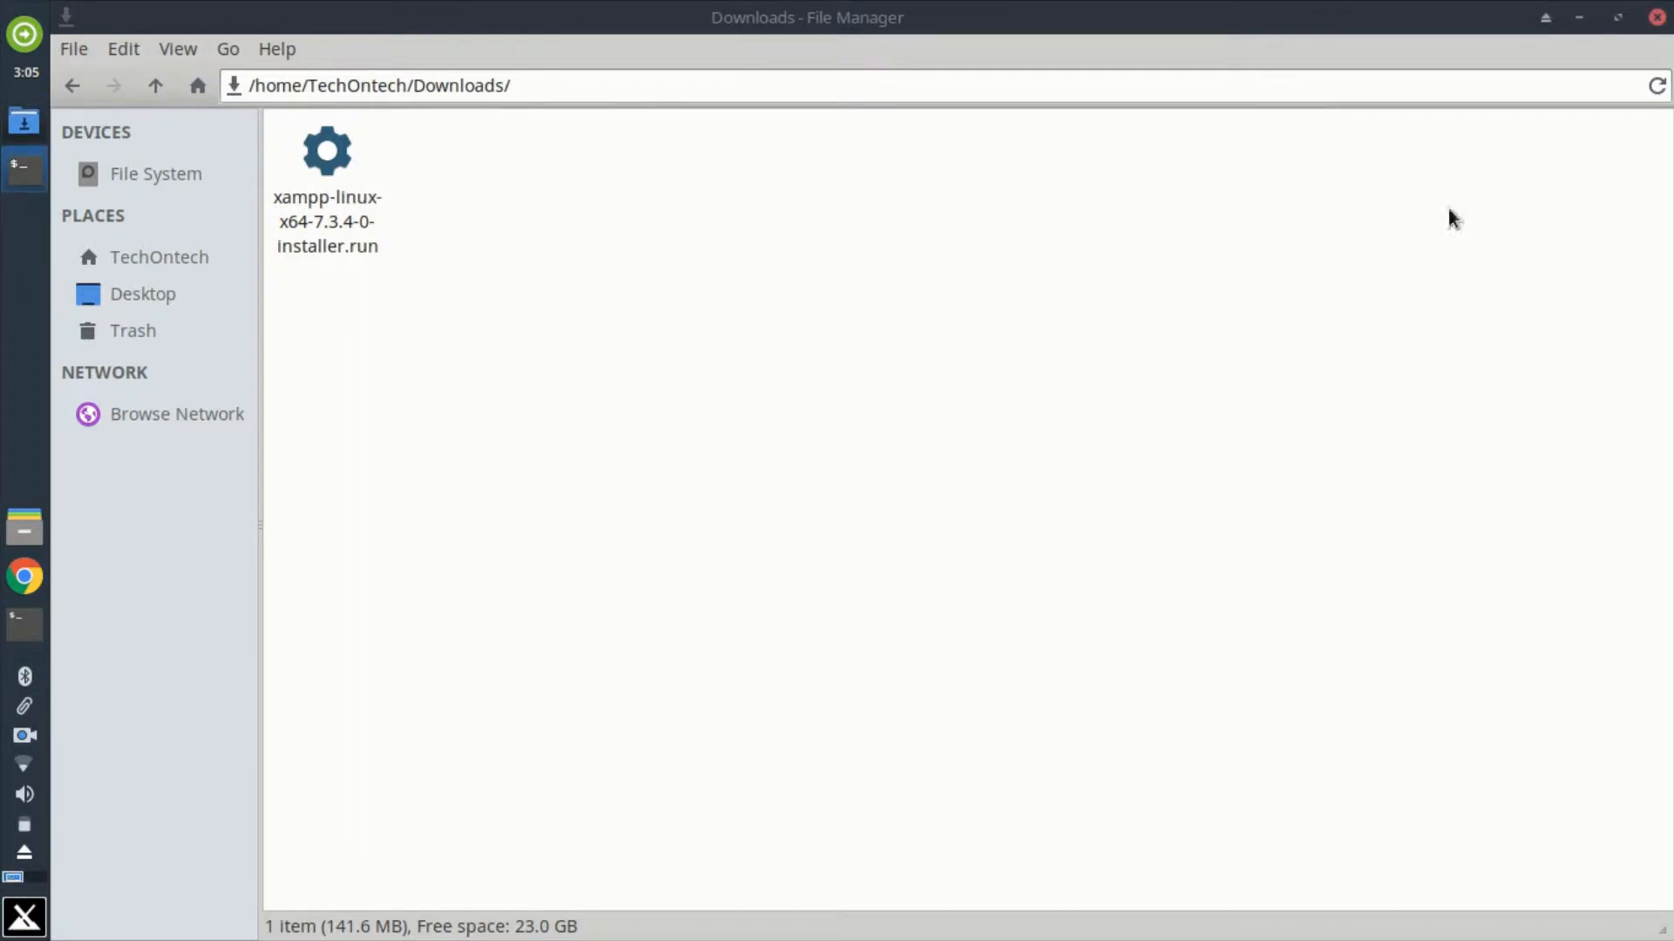
Step: Browse the file system to /opt/lampp and locate the htdocs folder
{"action": "left_click", "coordinate": [154, 165]}
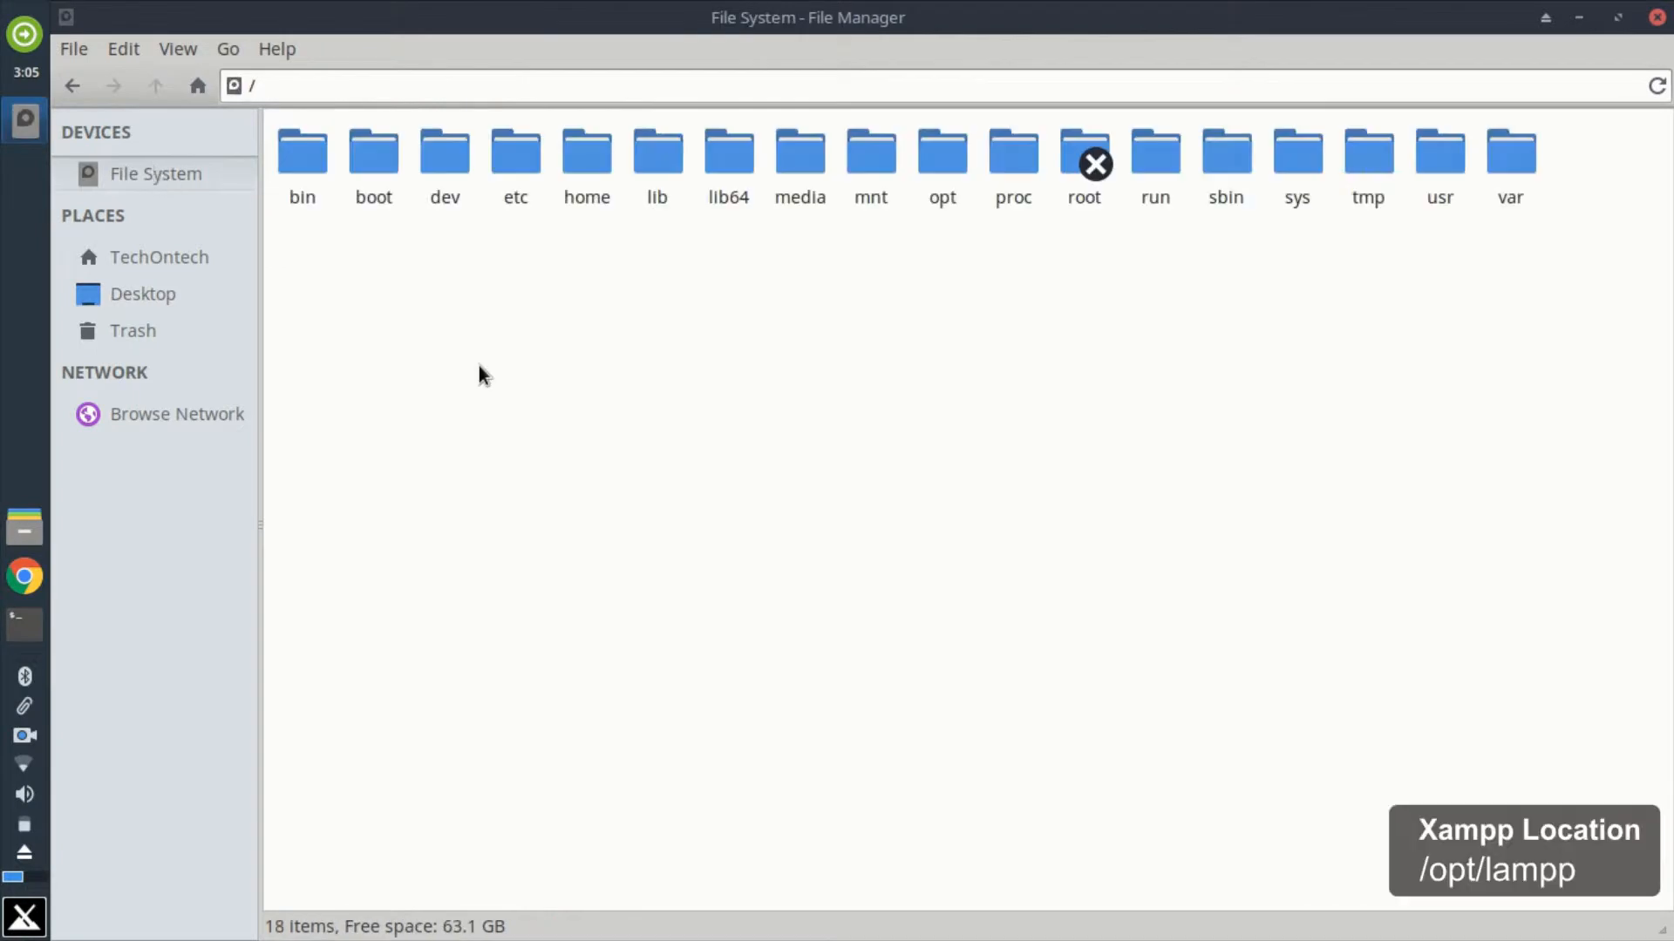
{"action": "double_click", "coordinate": [948, 214]}
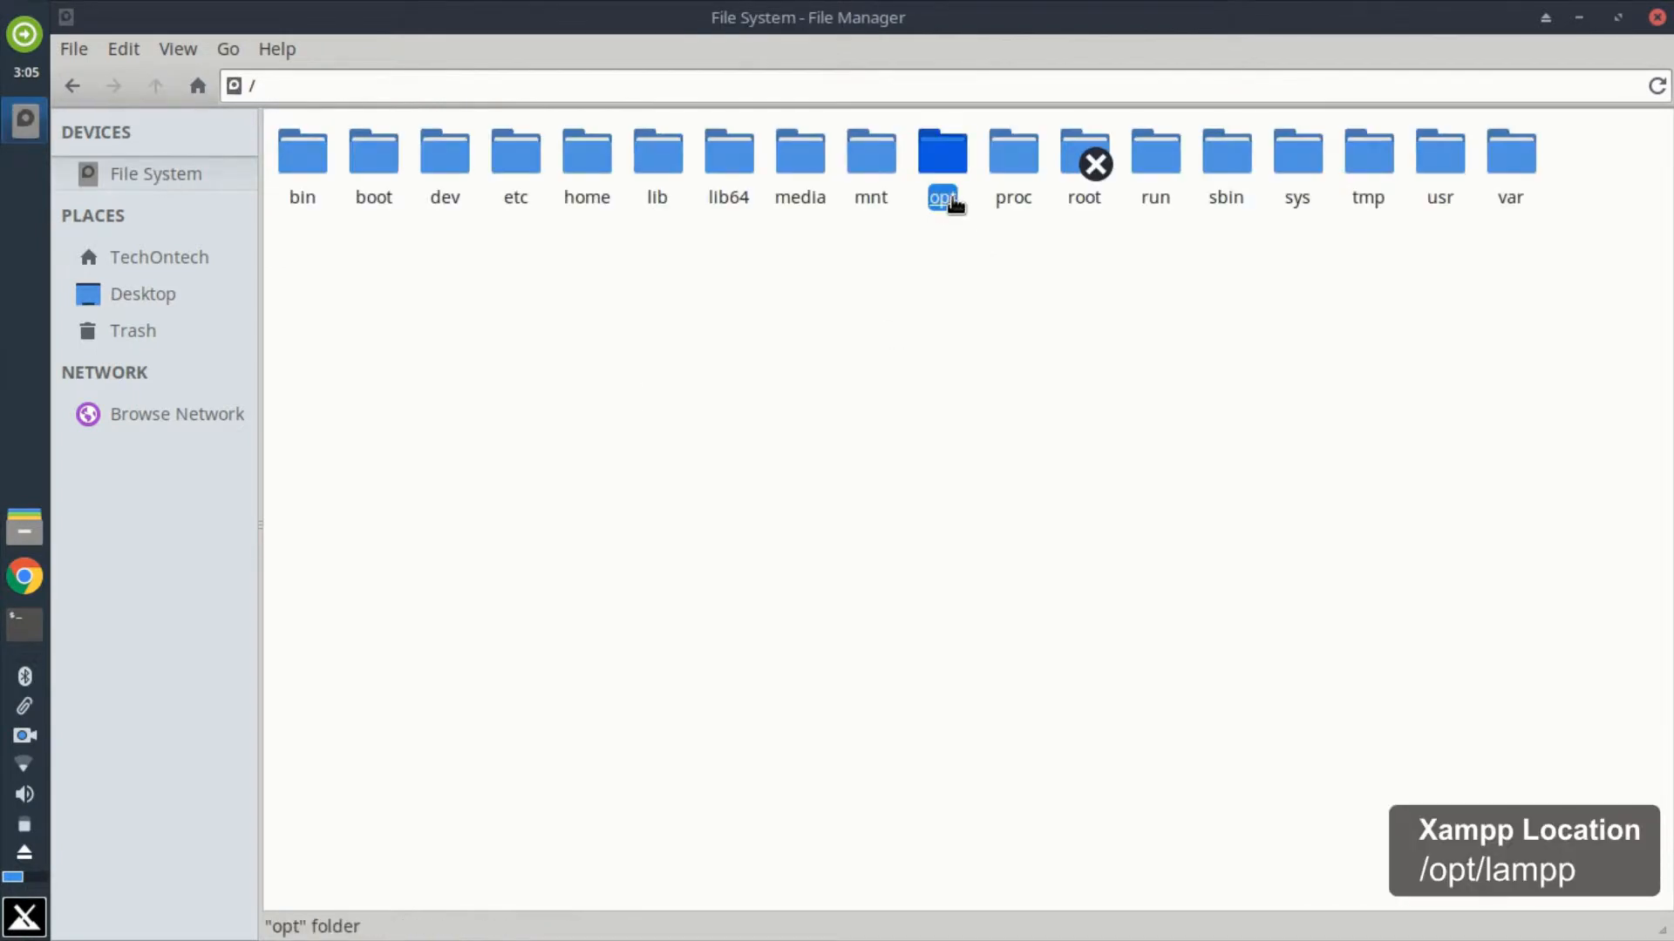
{"action": "double_click", "coordinate": [460, 215]}
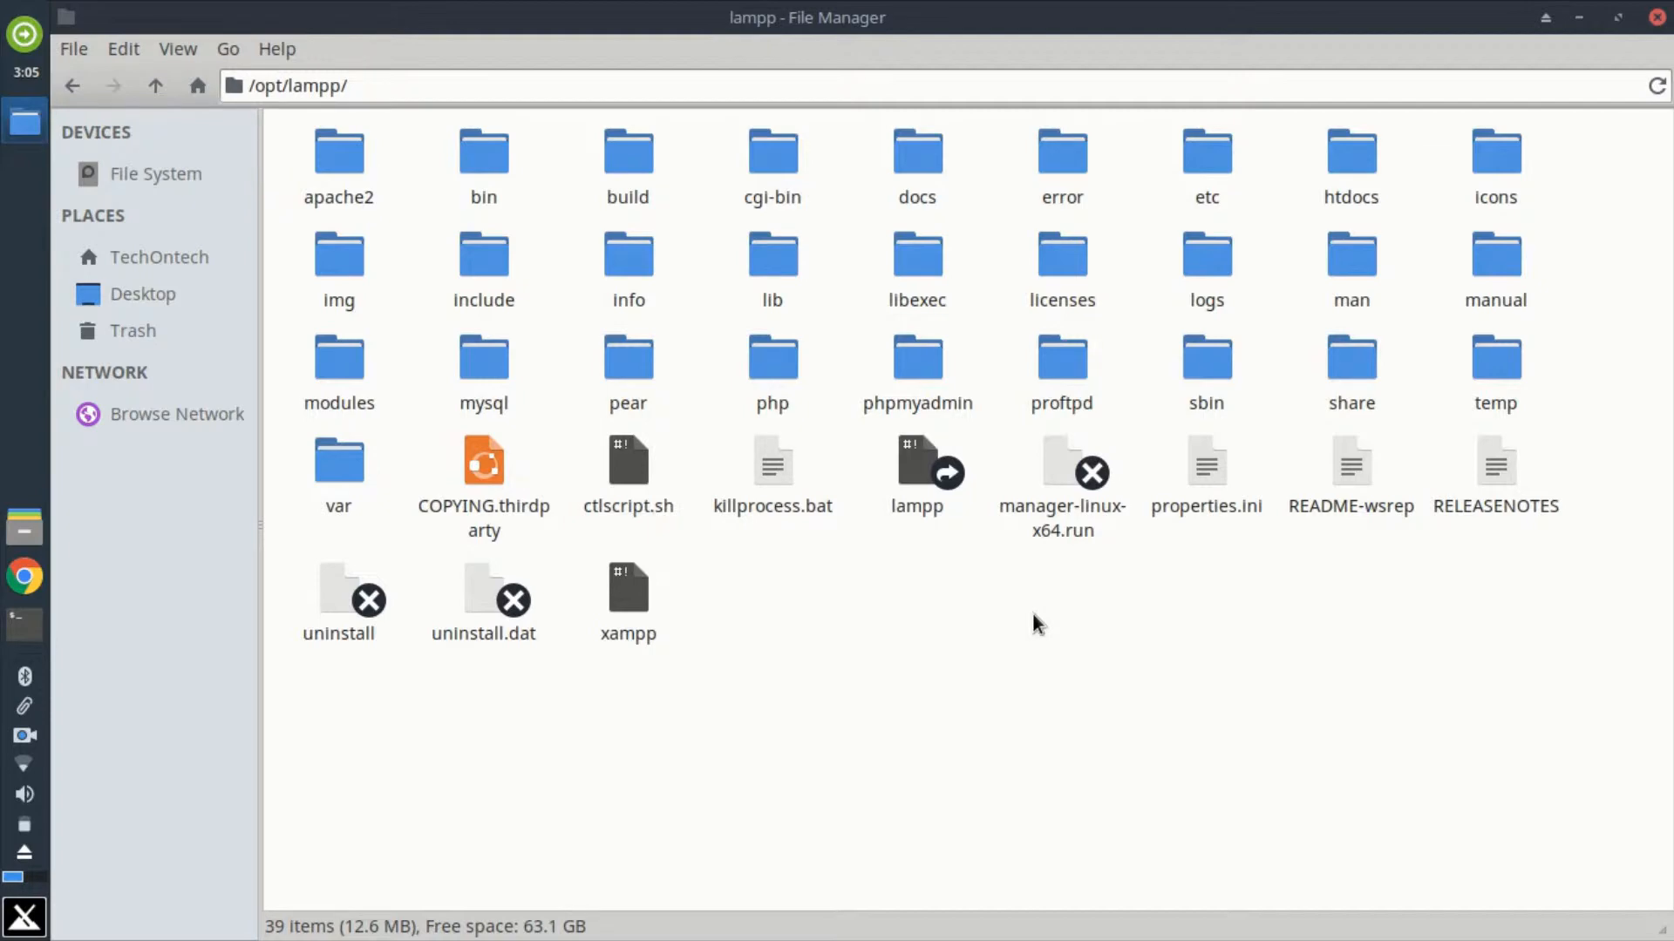
{"action": "left_click", "coordinate": [1358, 199]}
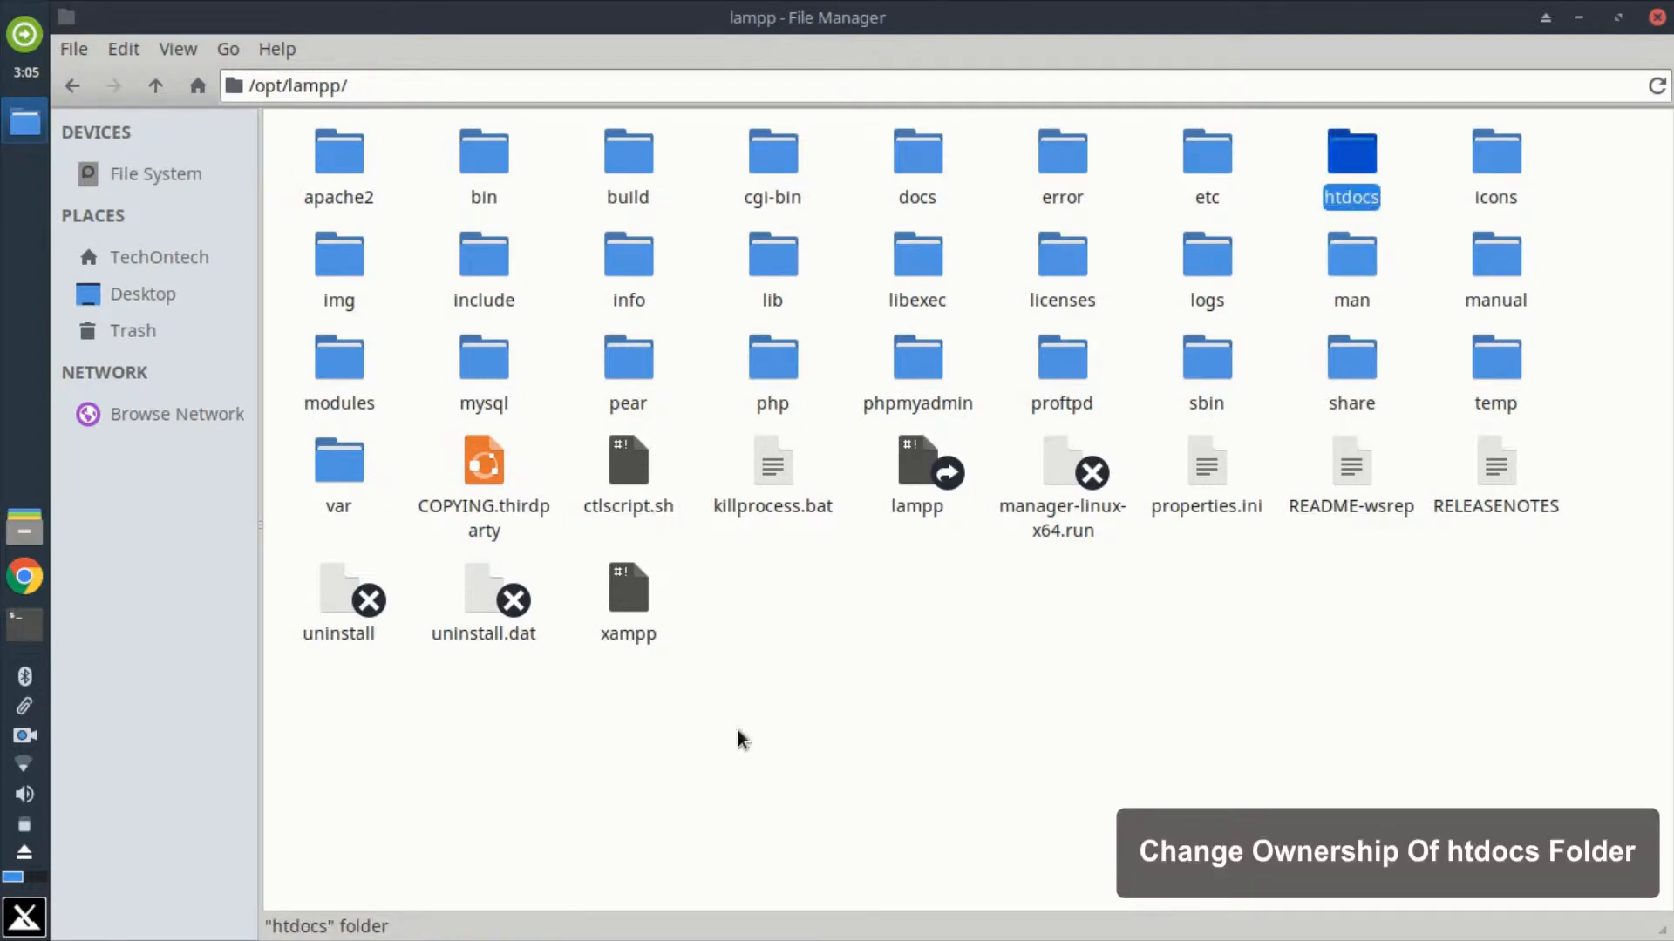
Step: Open a new terminal and install Nautilus with sudo apt-get install nautilus, agreeing to continue with y
{"action": "left_click", "coordinate": [22, 629]}
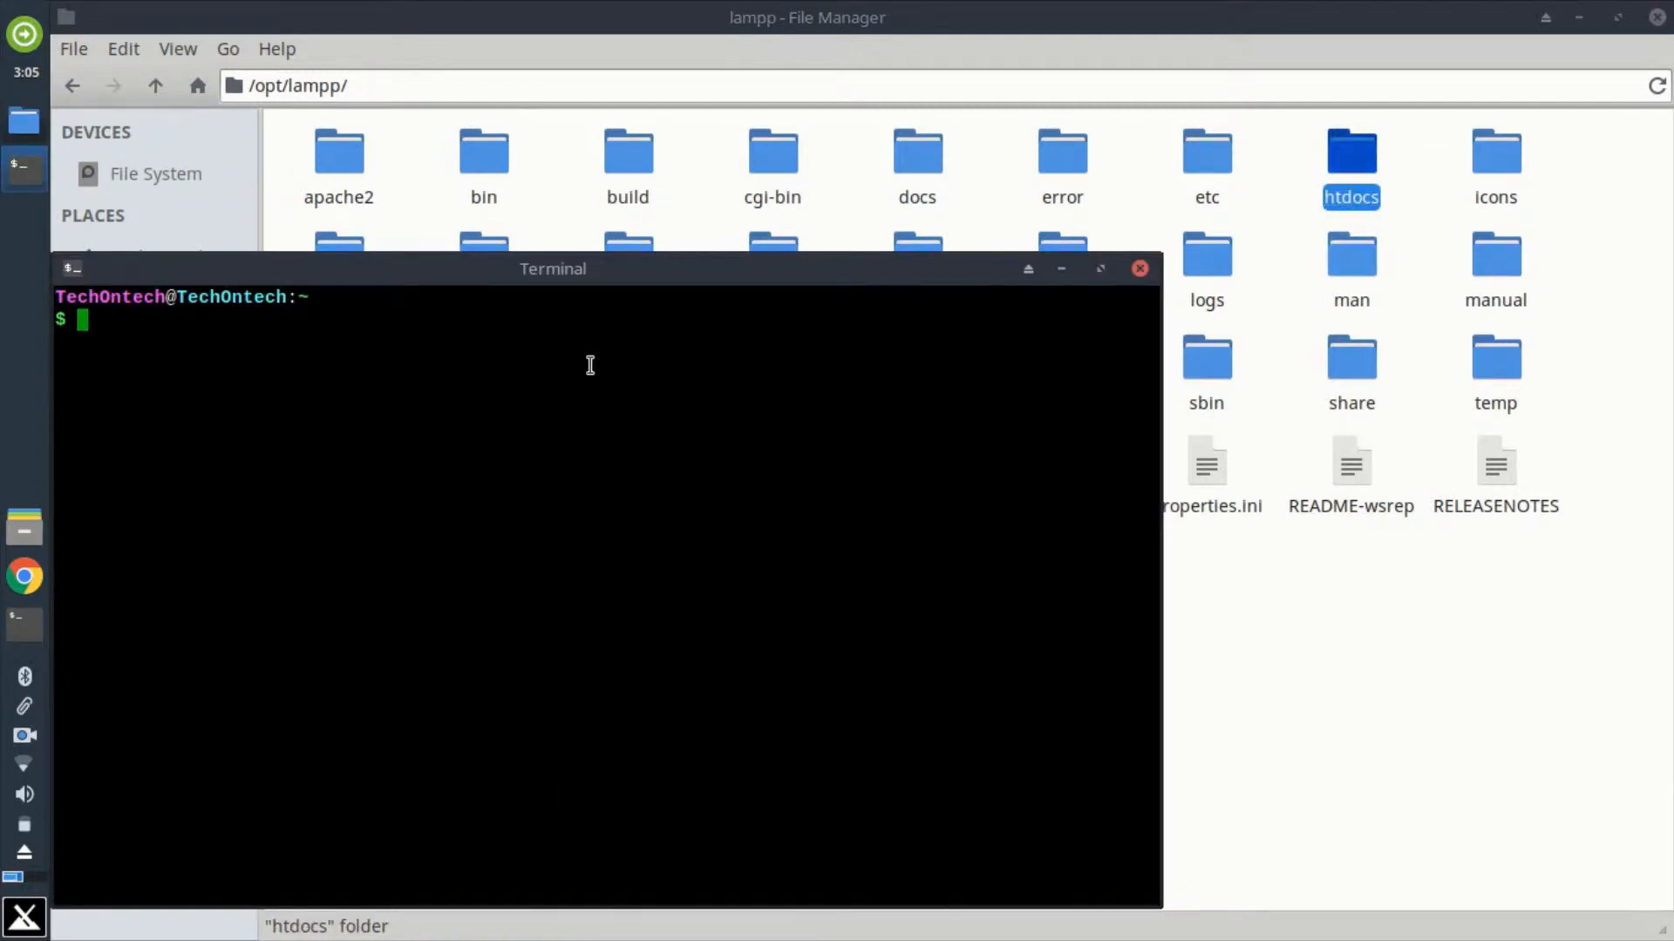
{"action": "left_click_drag", "start_coordinate": [557, 273], "coordinate": [867, 189]}
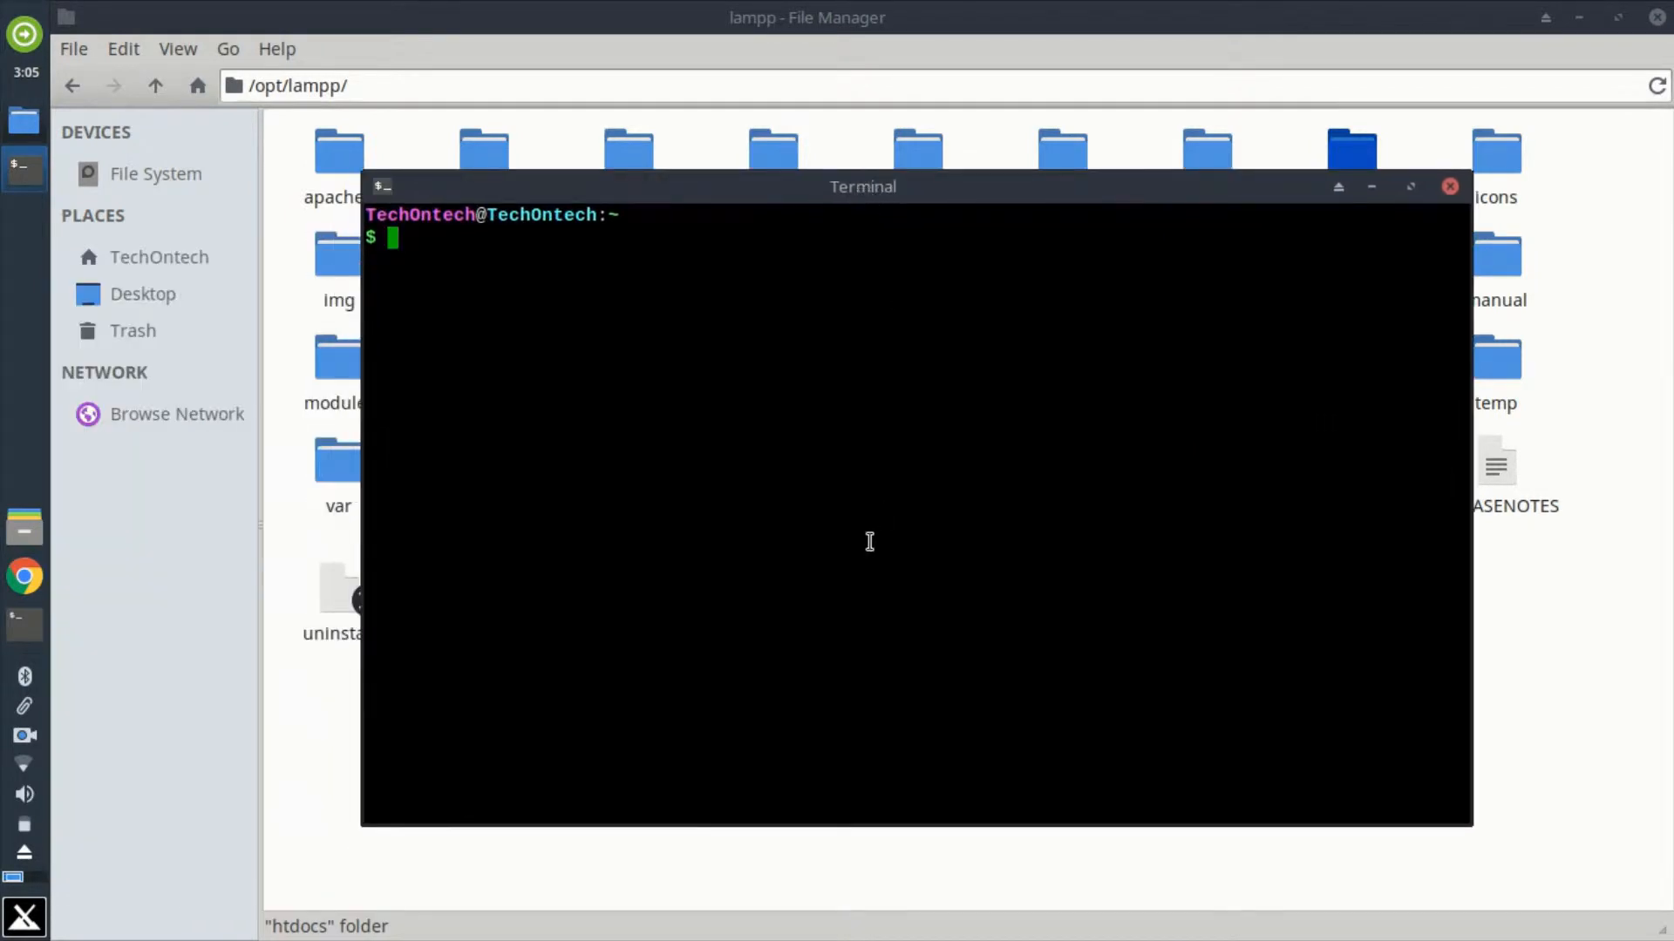
{"action": "type", "text": "sudo "}
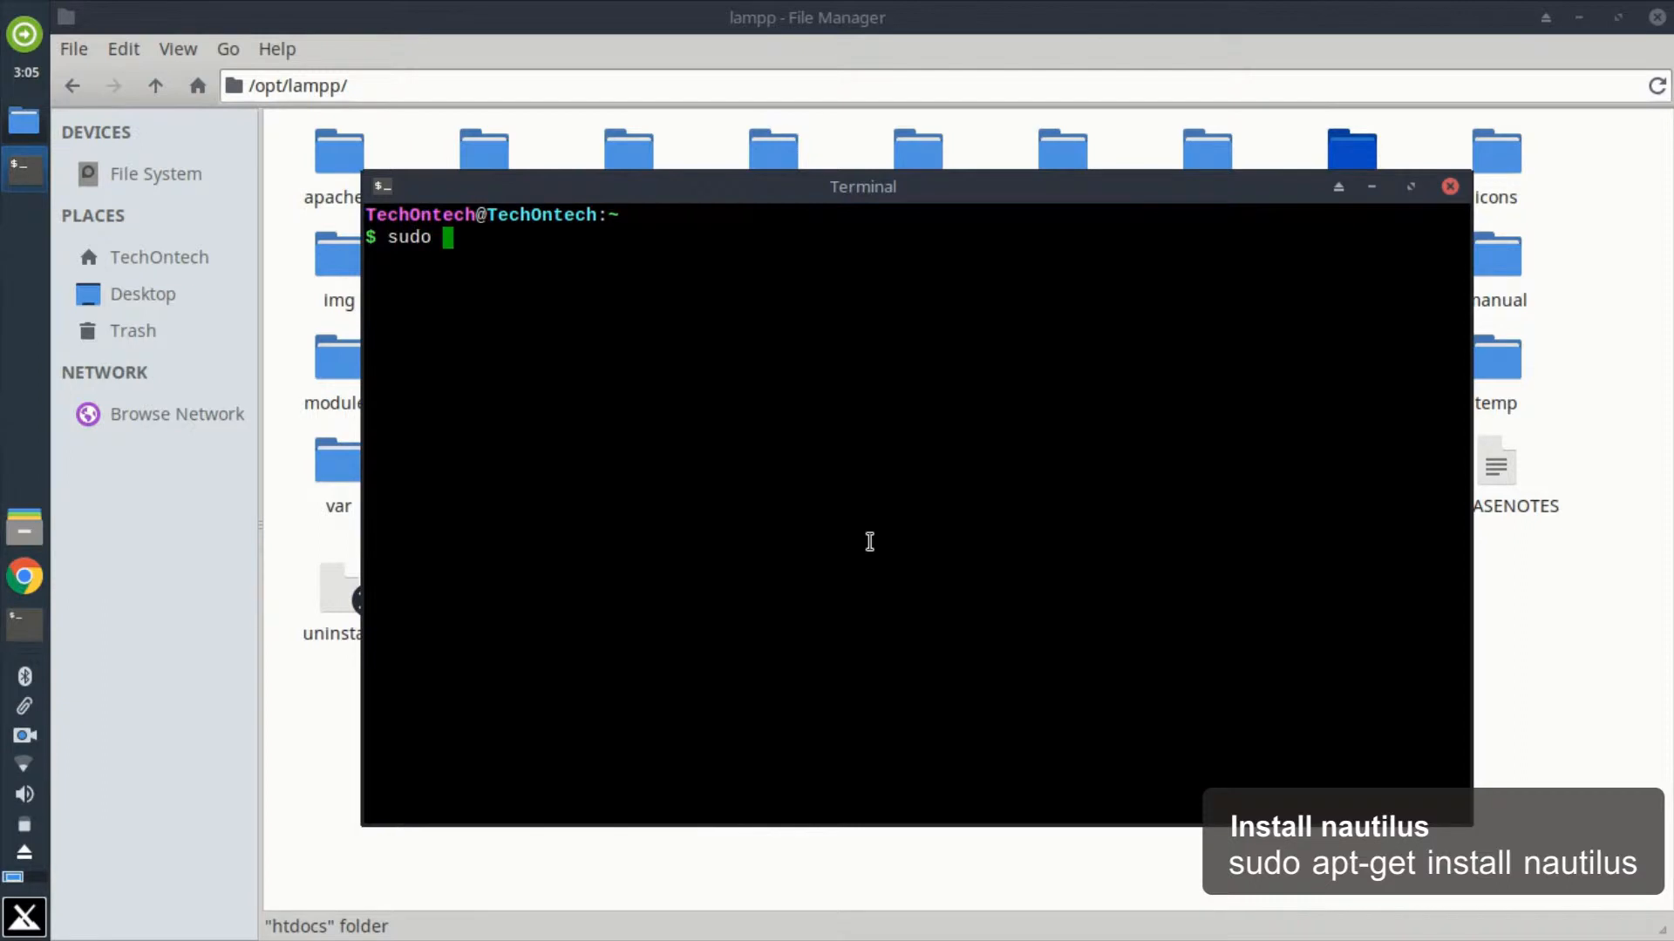
{"action": "type", "text": "apt-get install "}
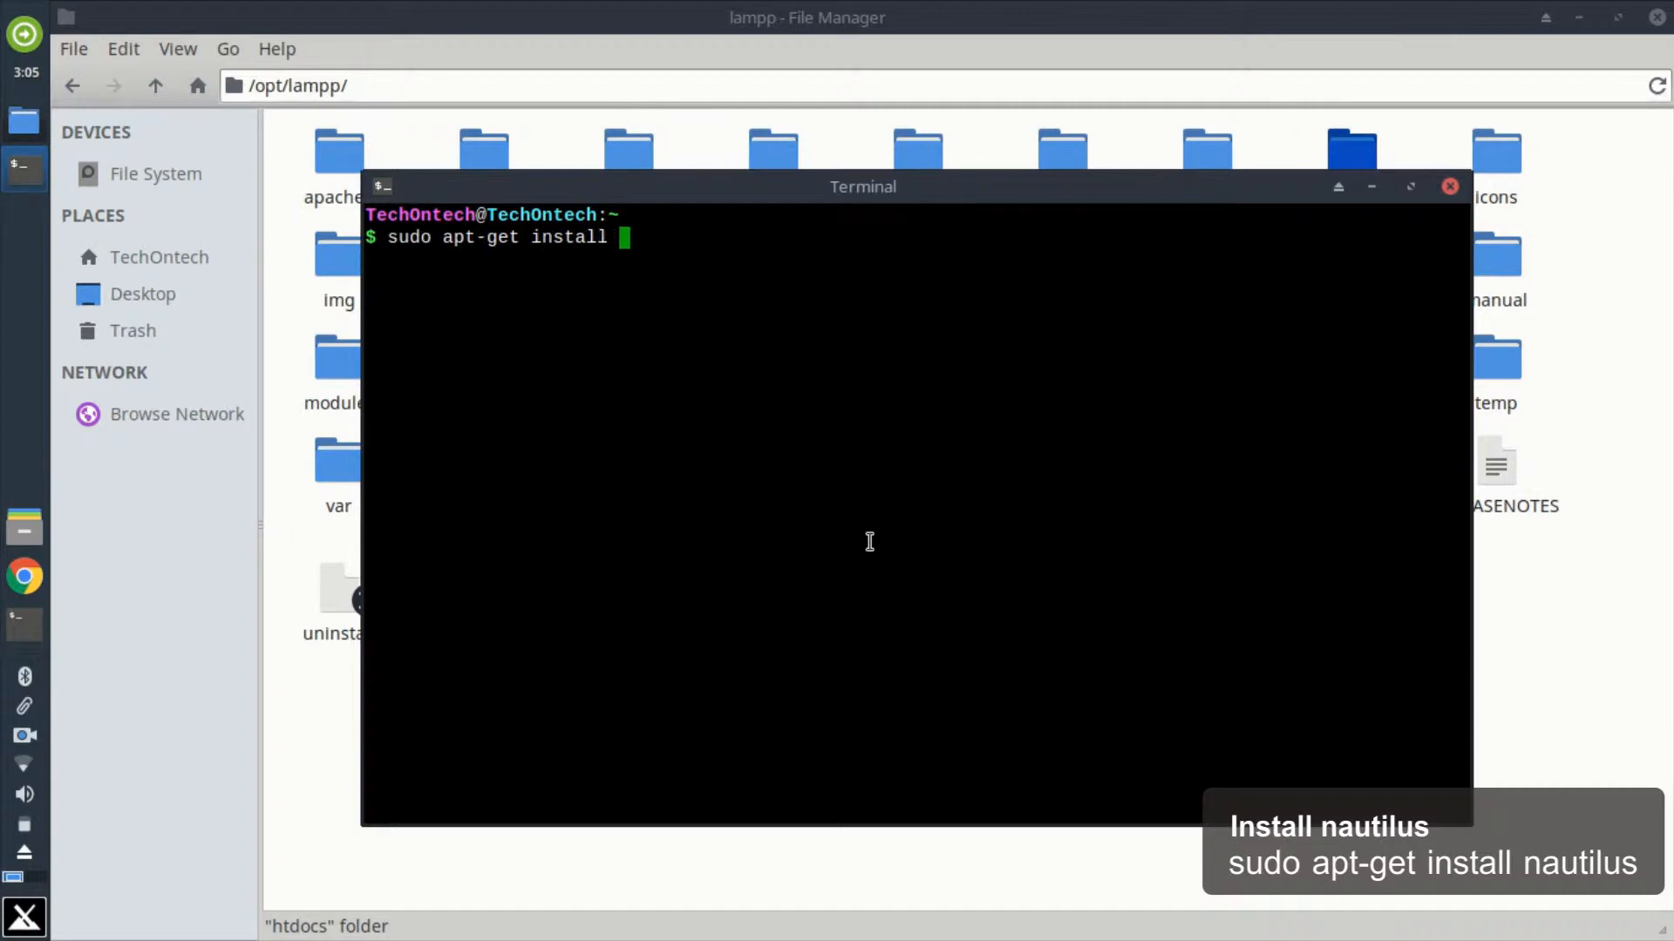
{"action": "type", "text": "nautilus"}
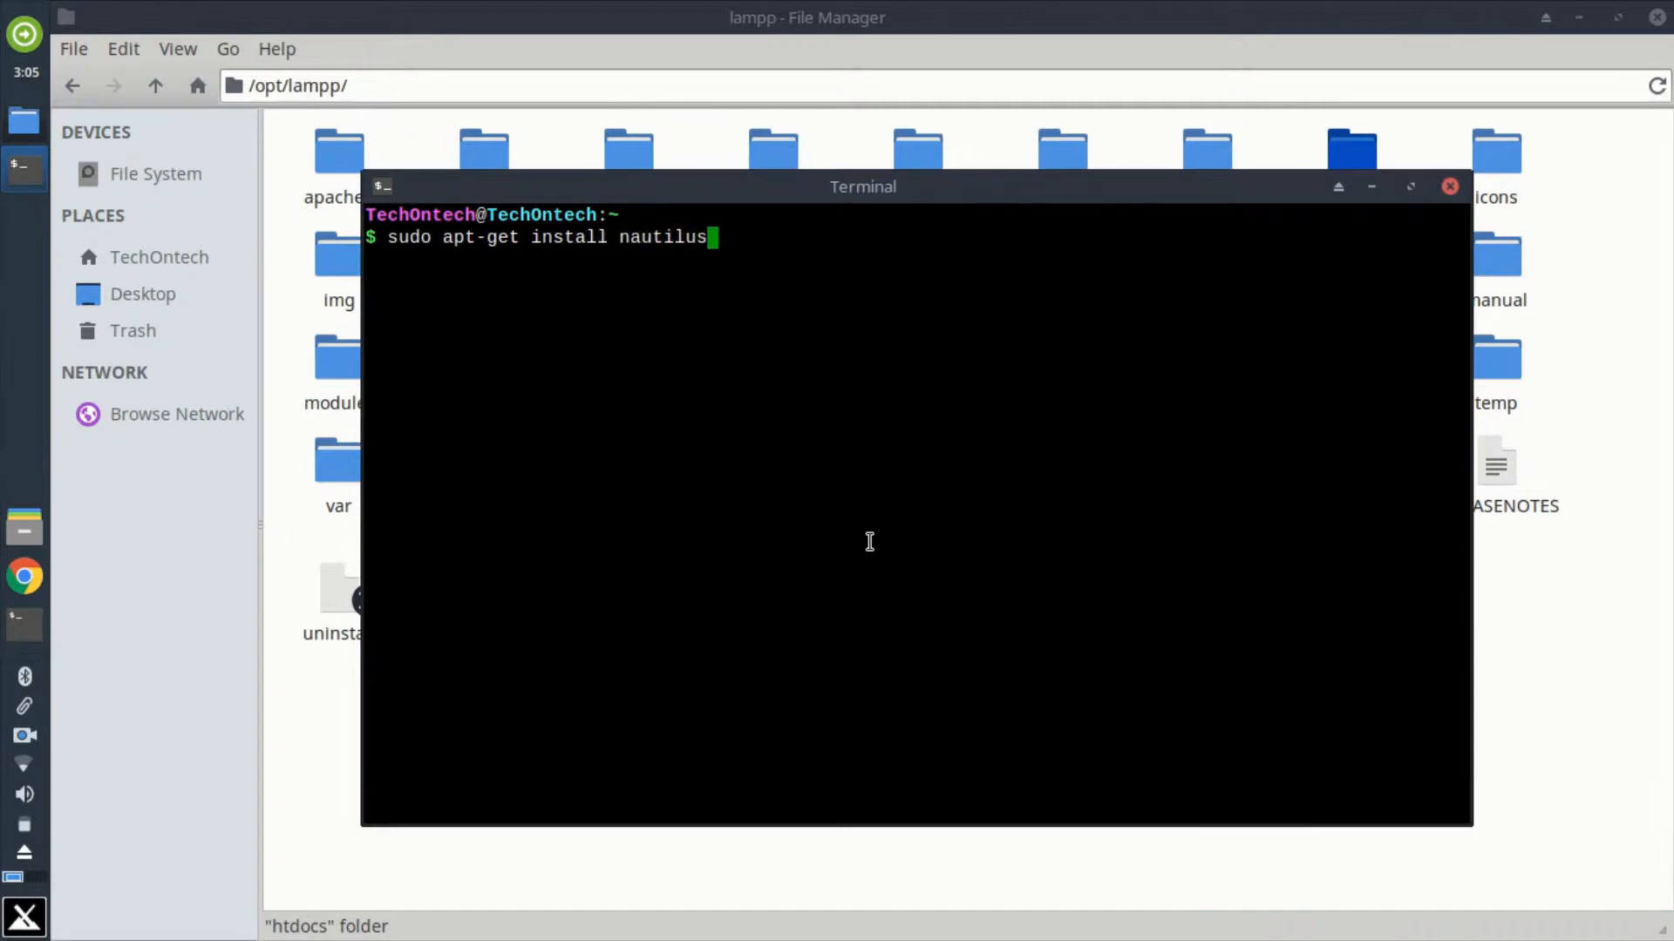
{"action": "key", "text": "Return"}
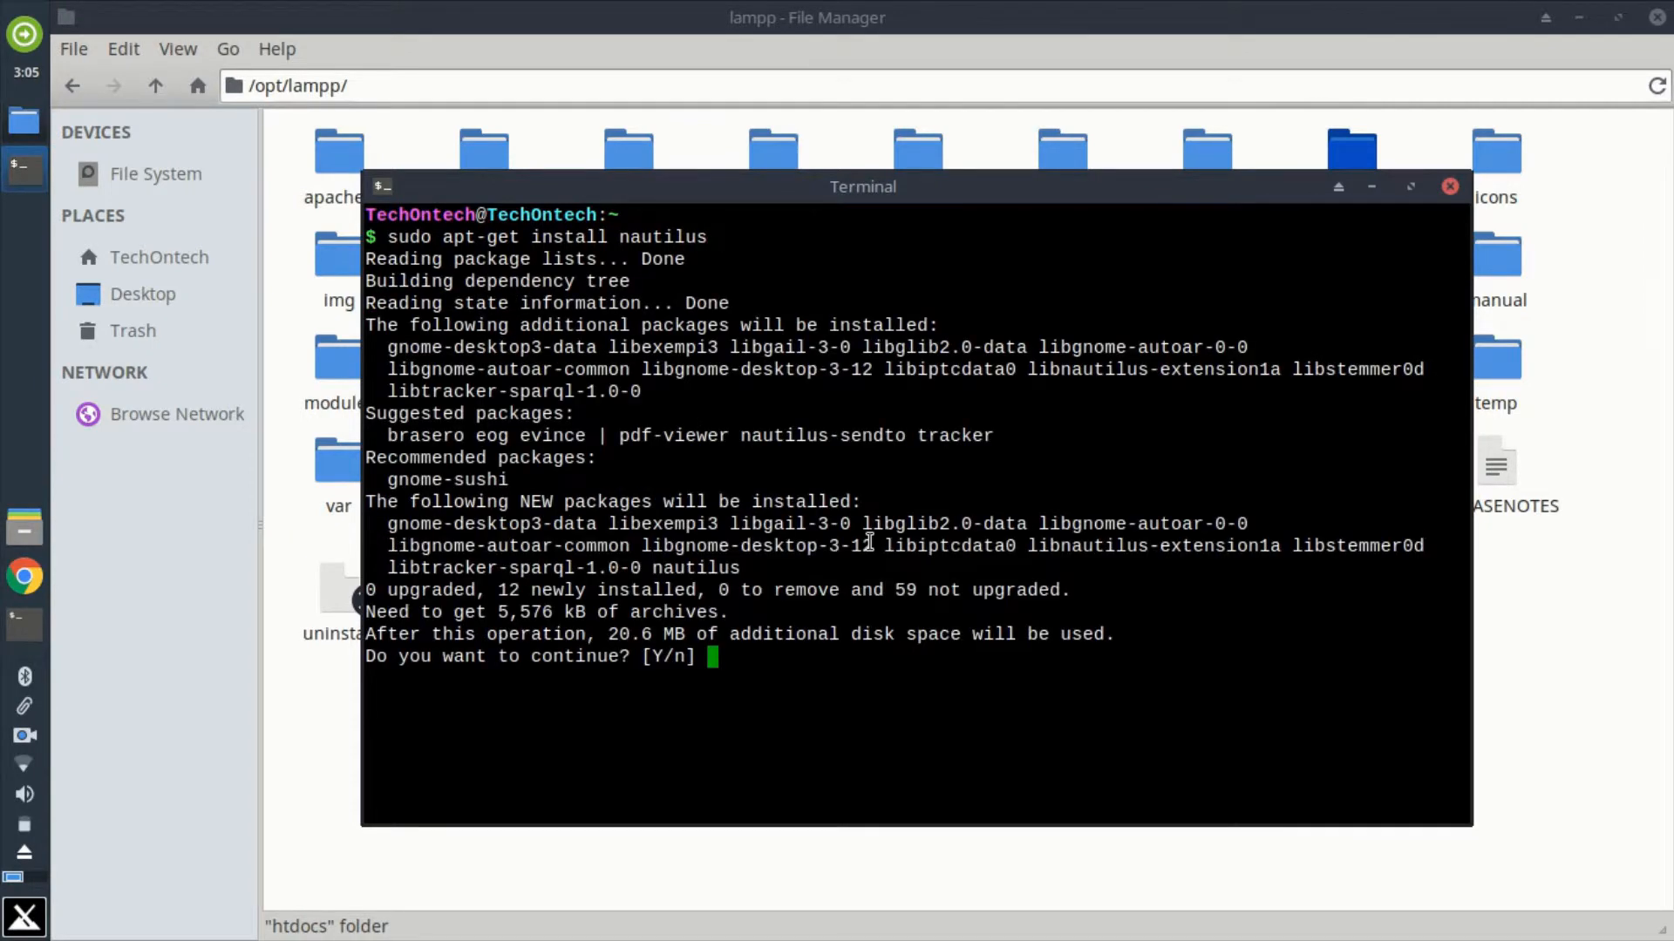
{"action": "type", "text": "y"}
{"action": "key", "text": "Return"}
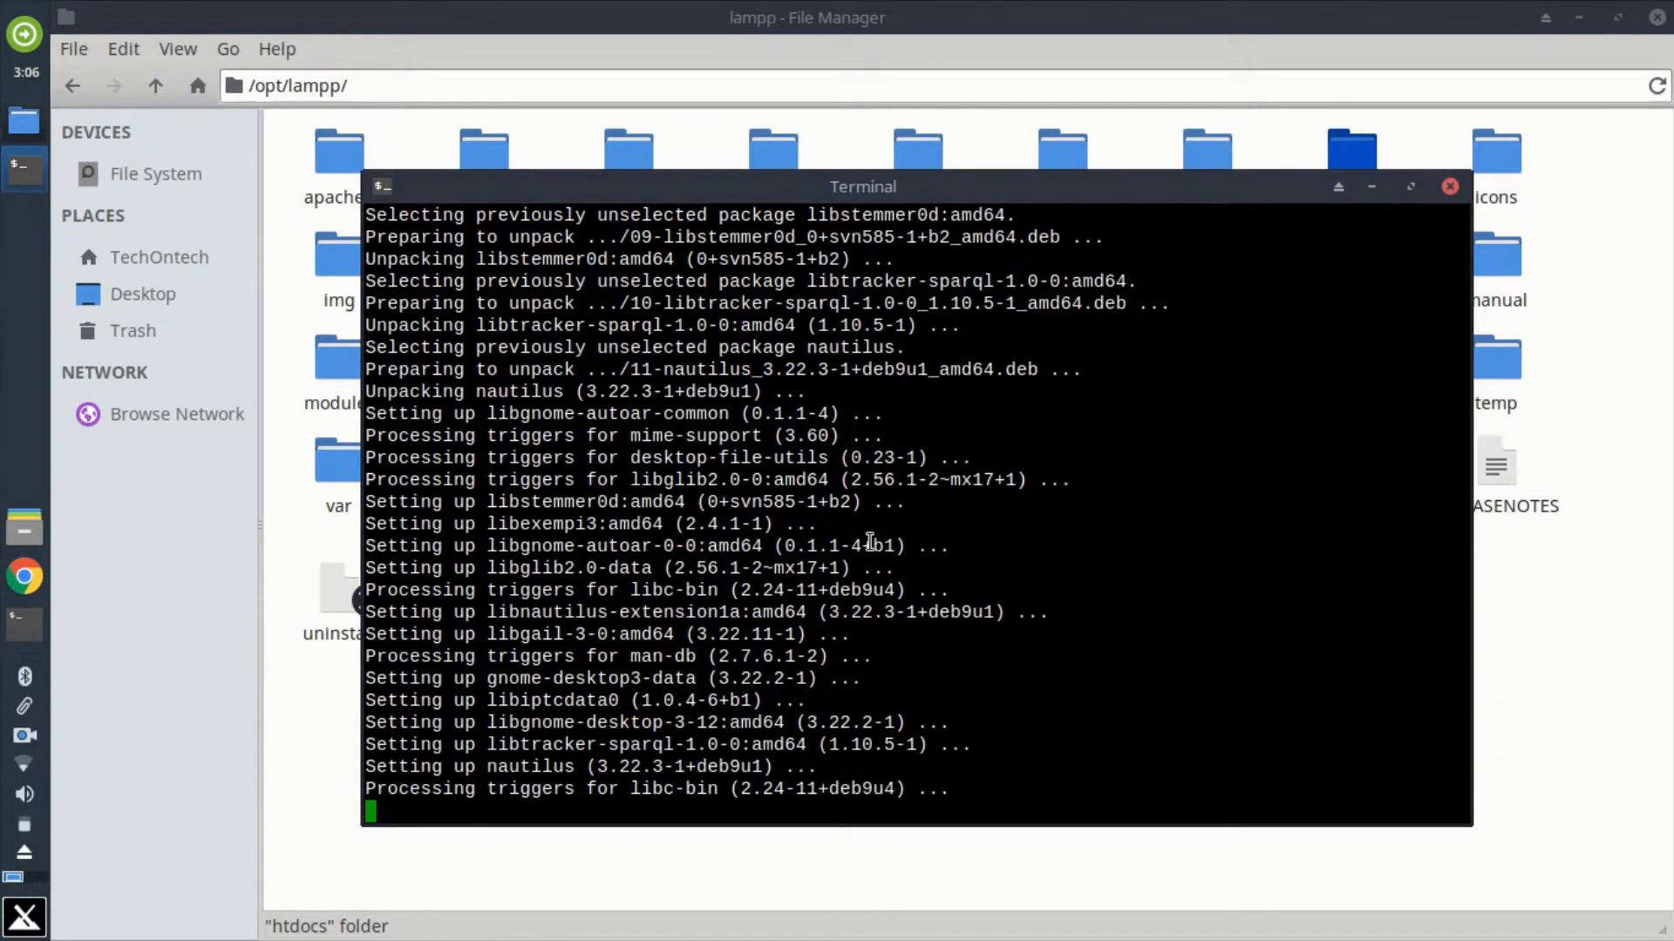
Step: Clear the terminal, launch the root file manager with sudo nautilus and maximize its window
{"action": "type", "text": "clear"}
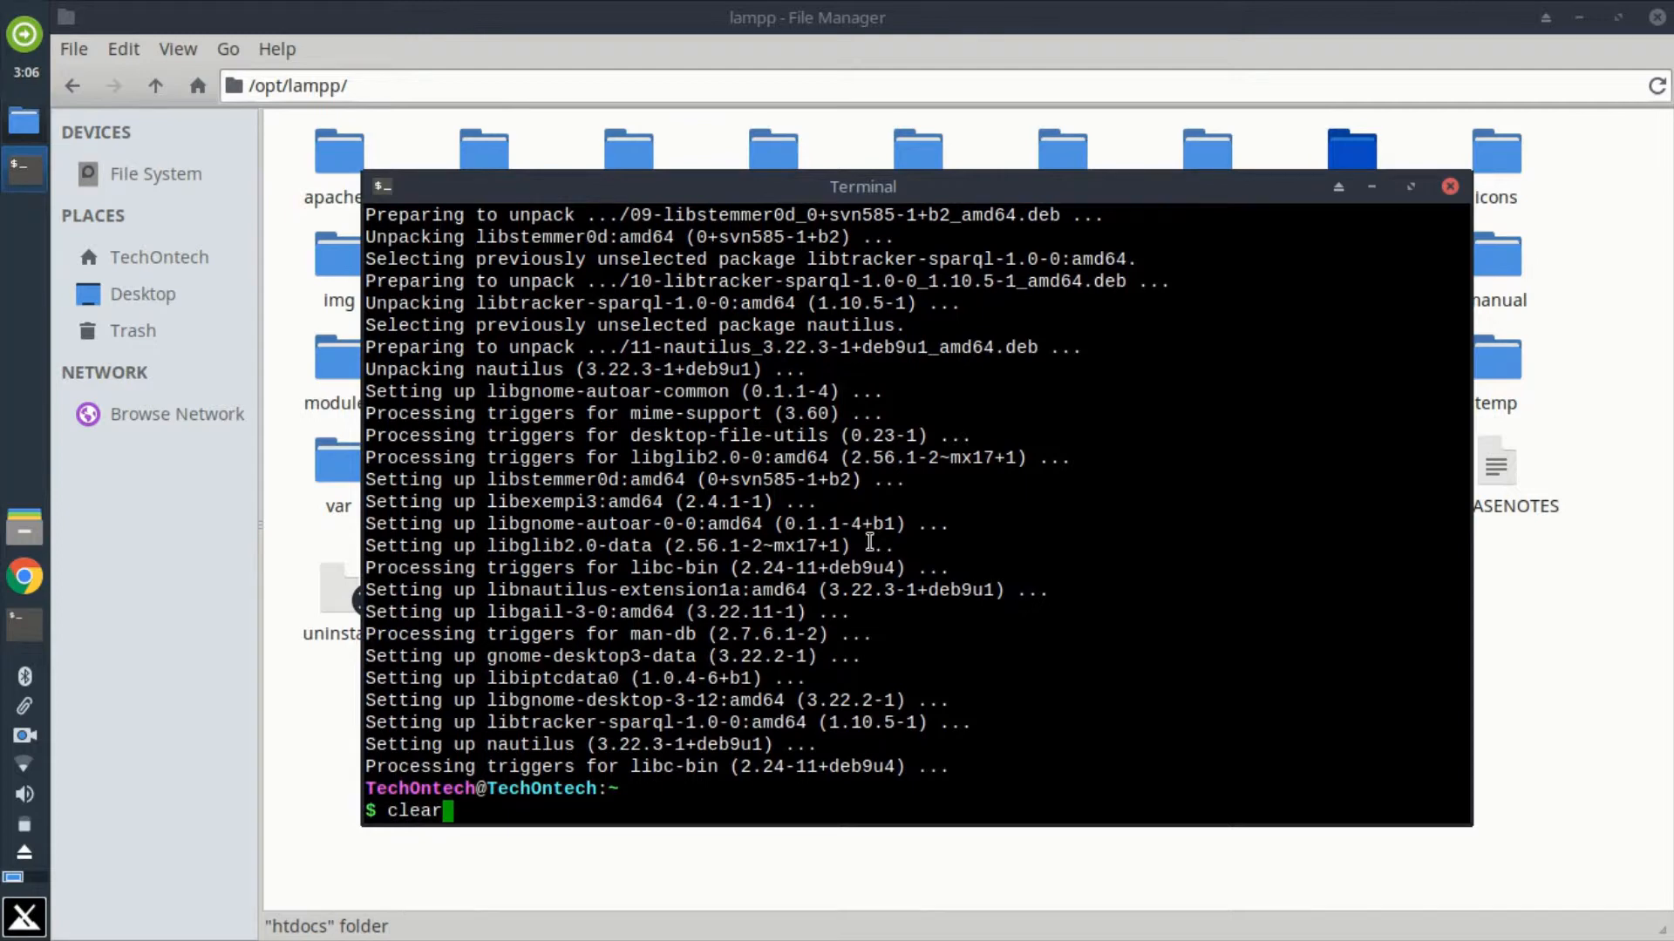
{"action": "key", "text": "Return"}
{"action": "type", "text": "sudo "}
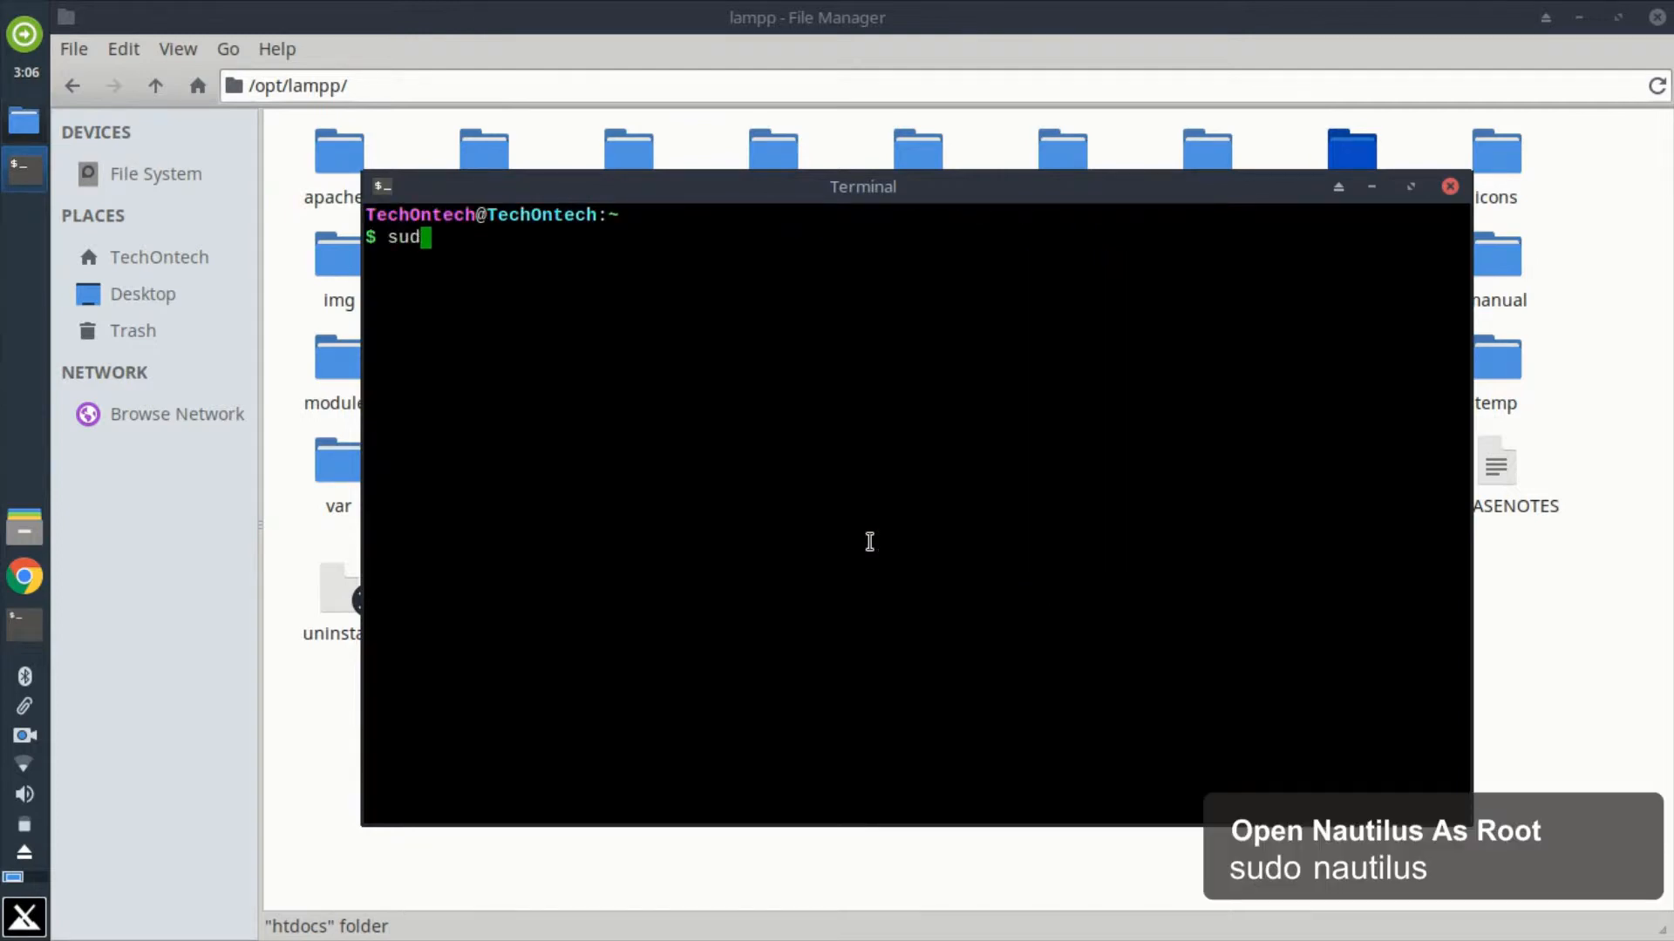
{"action": "type", "text": "nautili"}
{"action": "key", "text": "BackSpace"}
{"action": "type", "text": "us"}
{"action": "key", "text": "Return"}
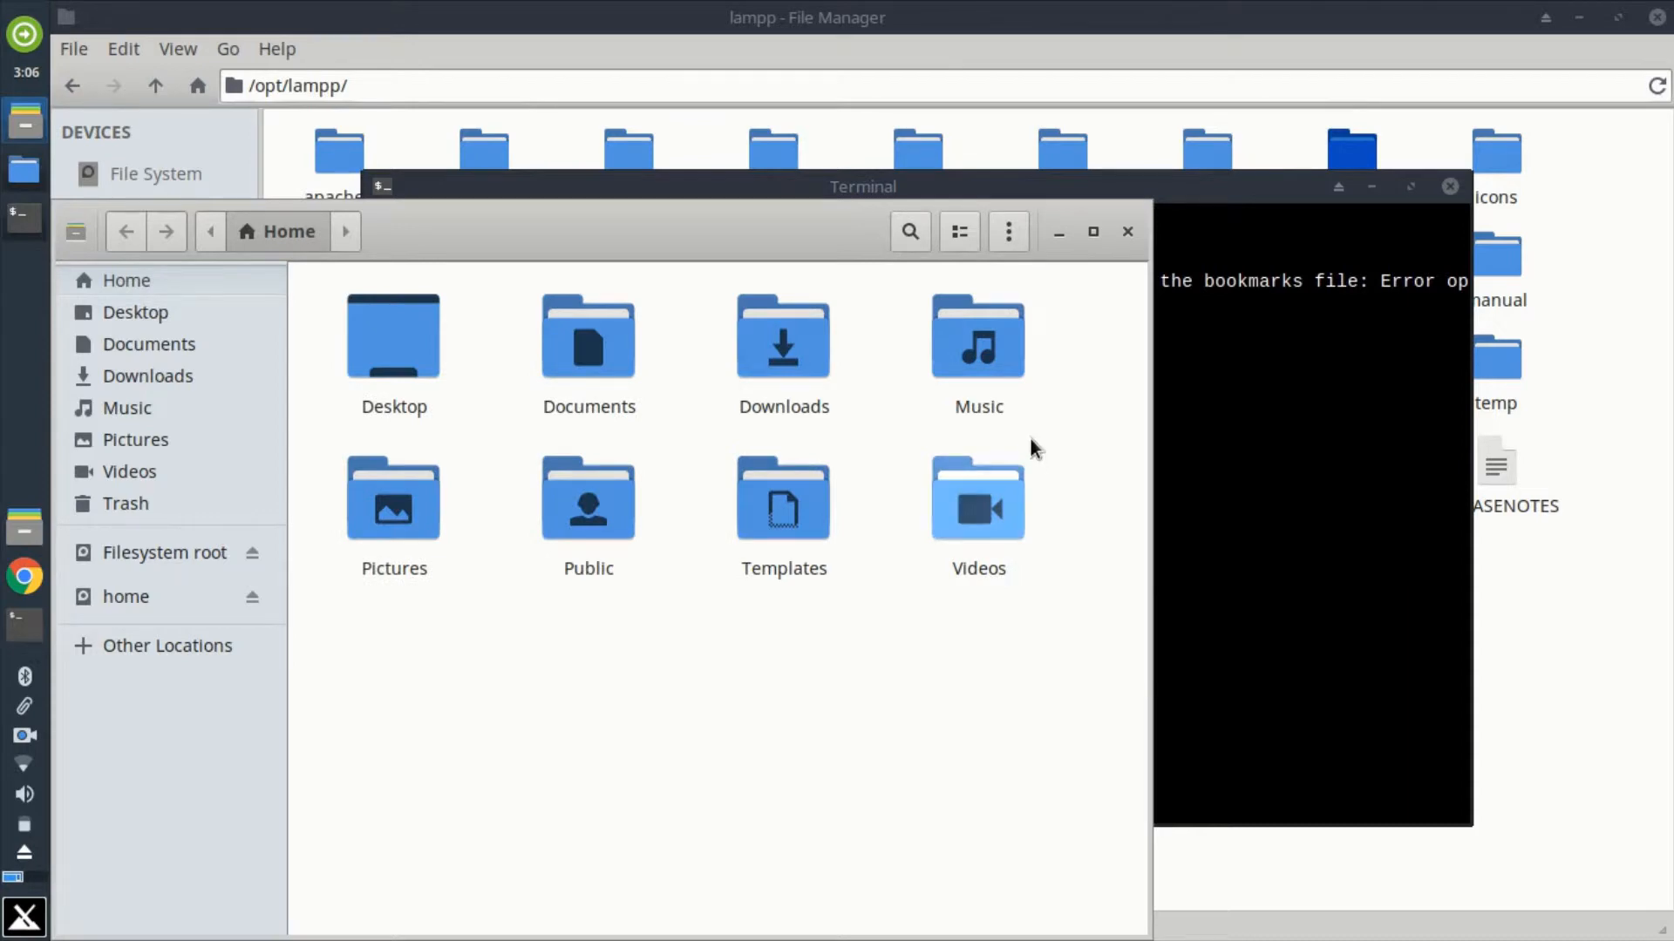
{"action": "left_click", "coordinate": [1093, 231]}
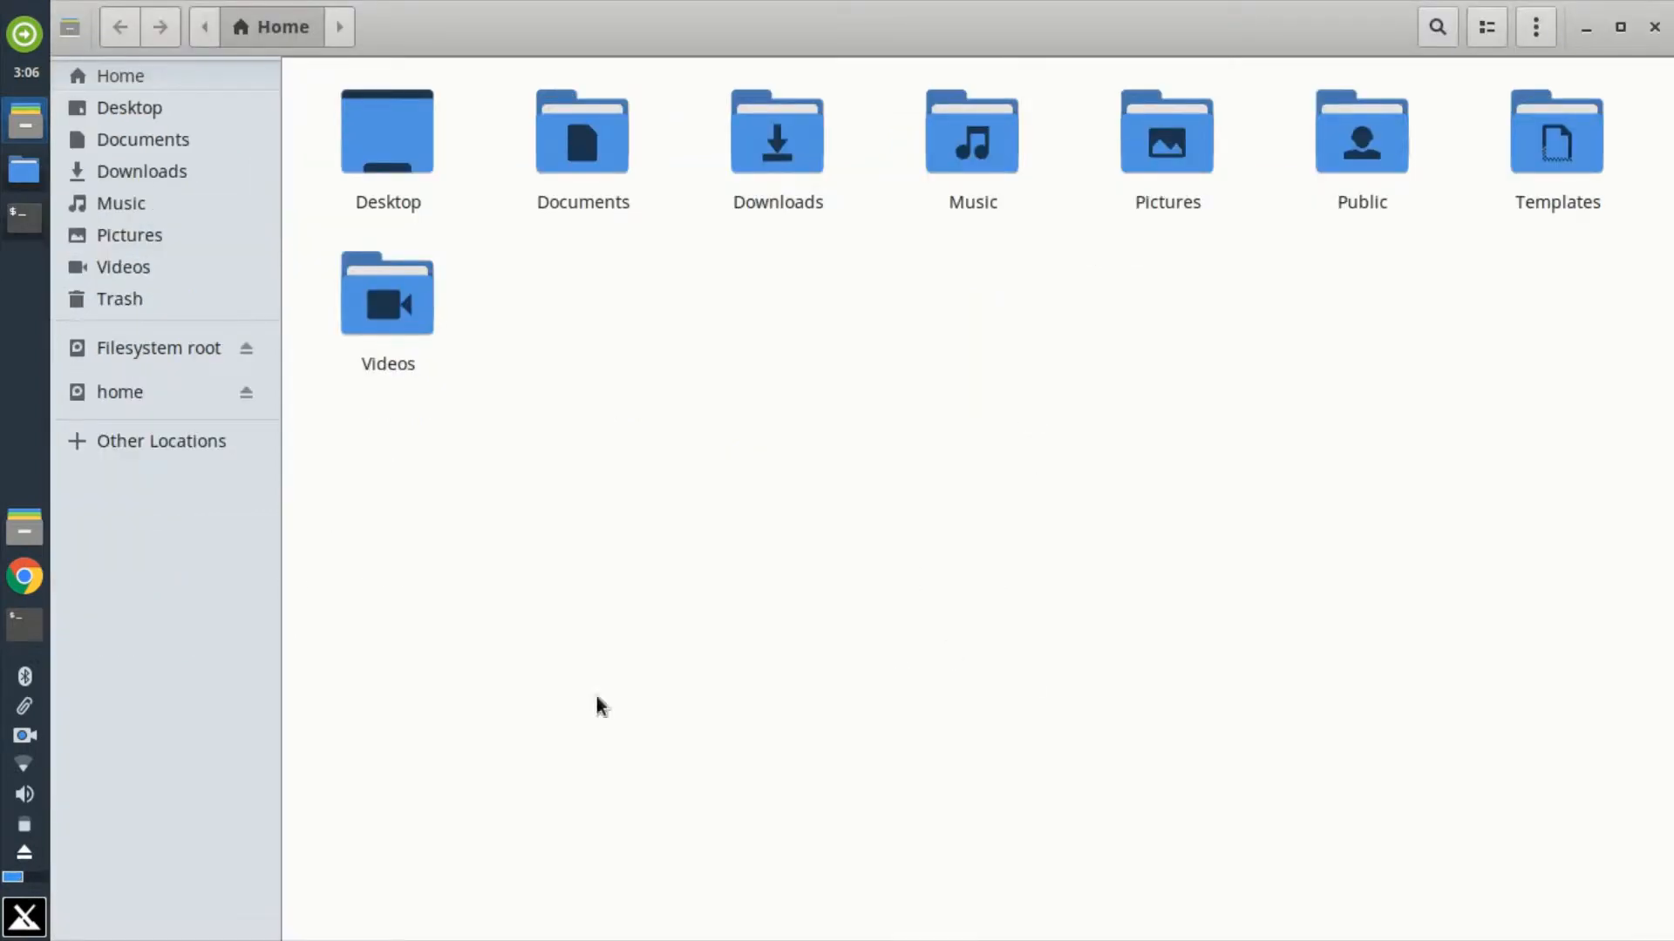
Step: Go to /opt/lampp from the filesystem root in the root file manager and select the htdocs folder
{"action": "left_click", "coordinate": [133, 357]}
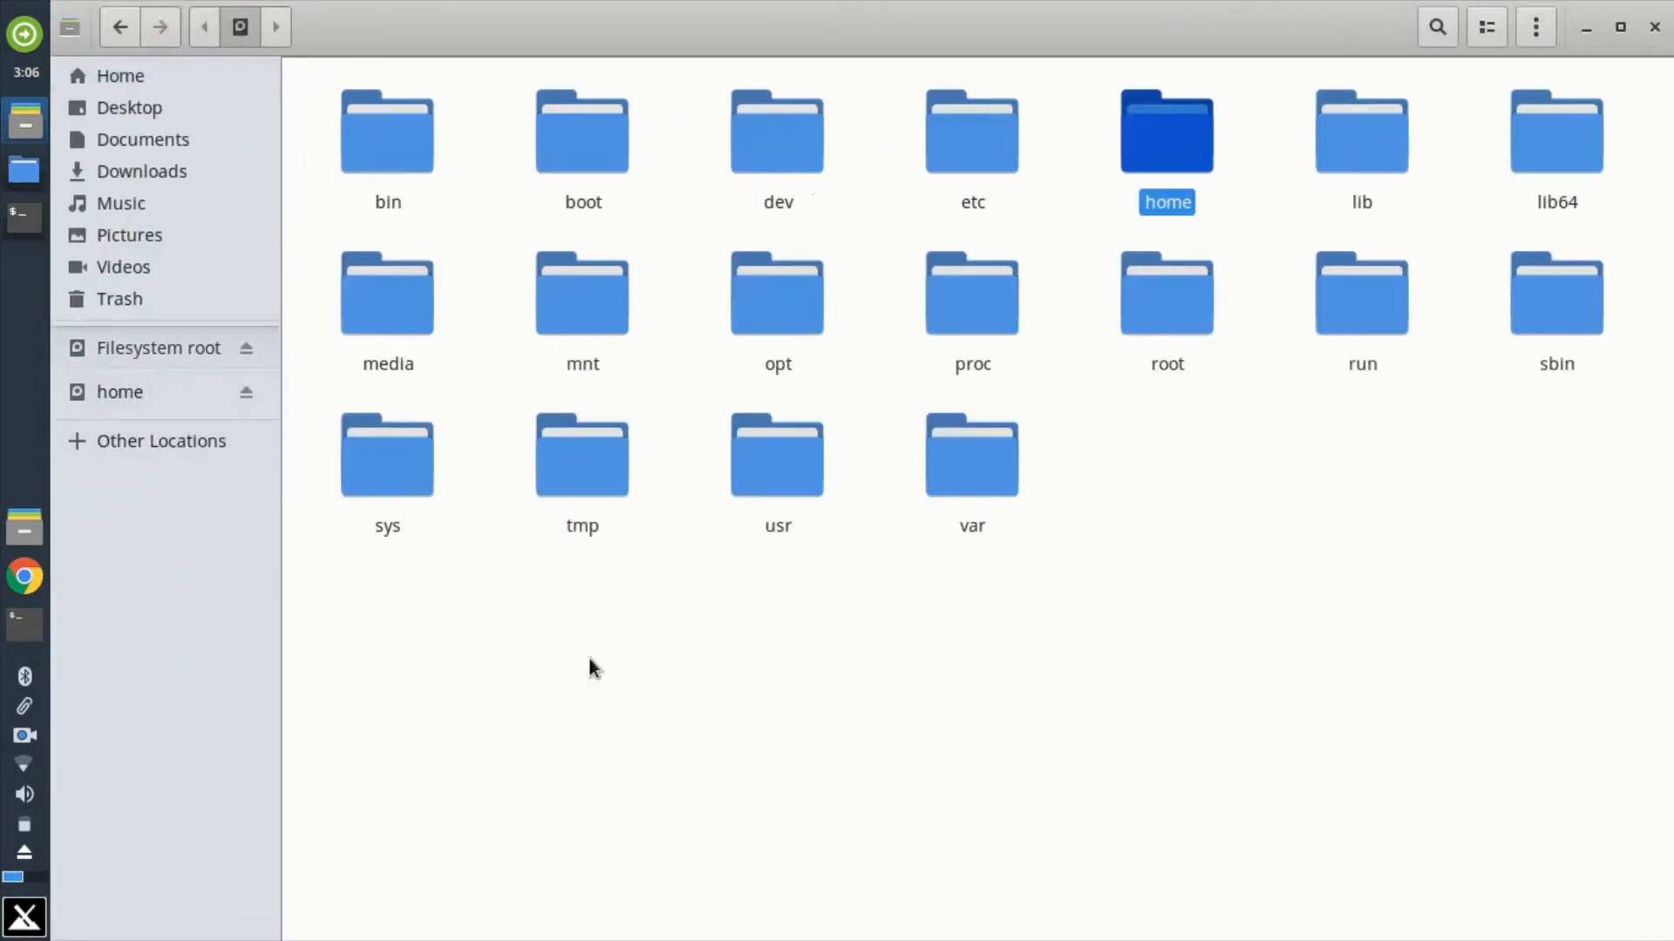
{"action": "left_click", "coordinate": [795, 333]}
{"action": "double_click", "coordinate": [784, 325]}
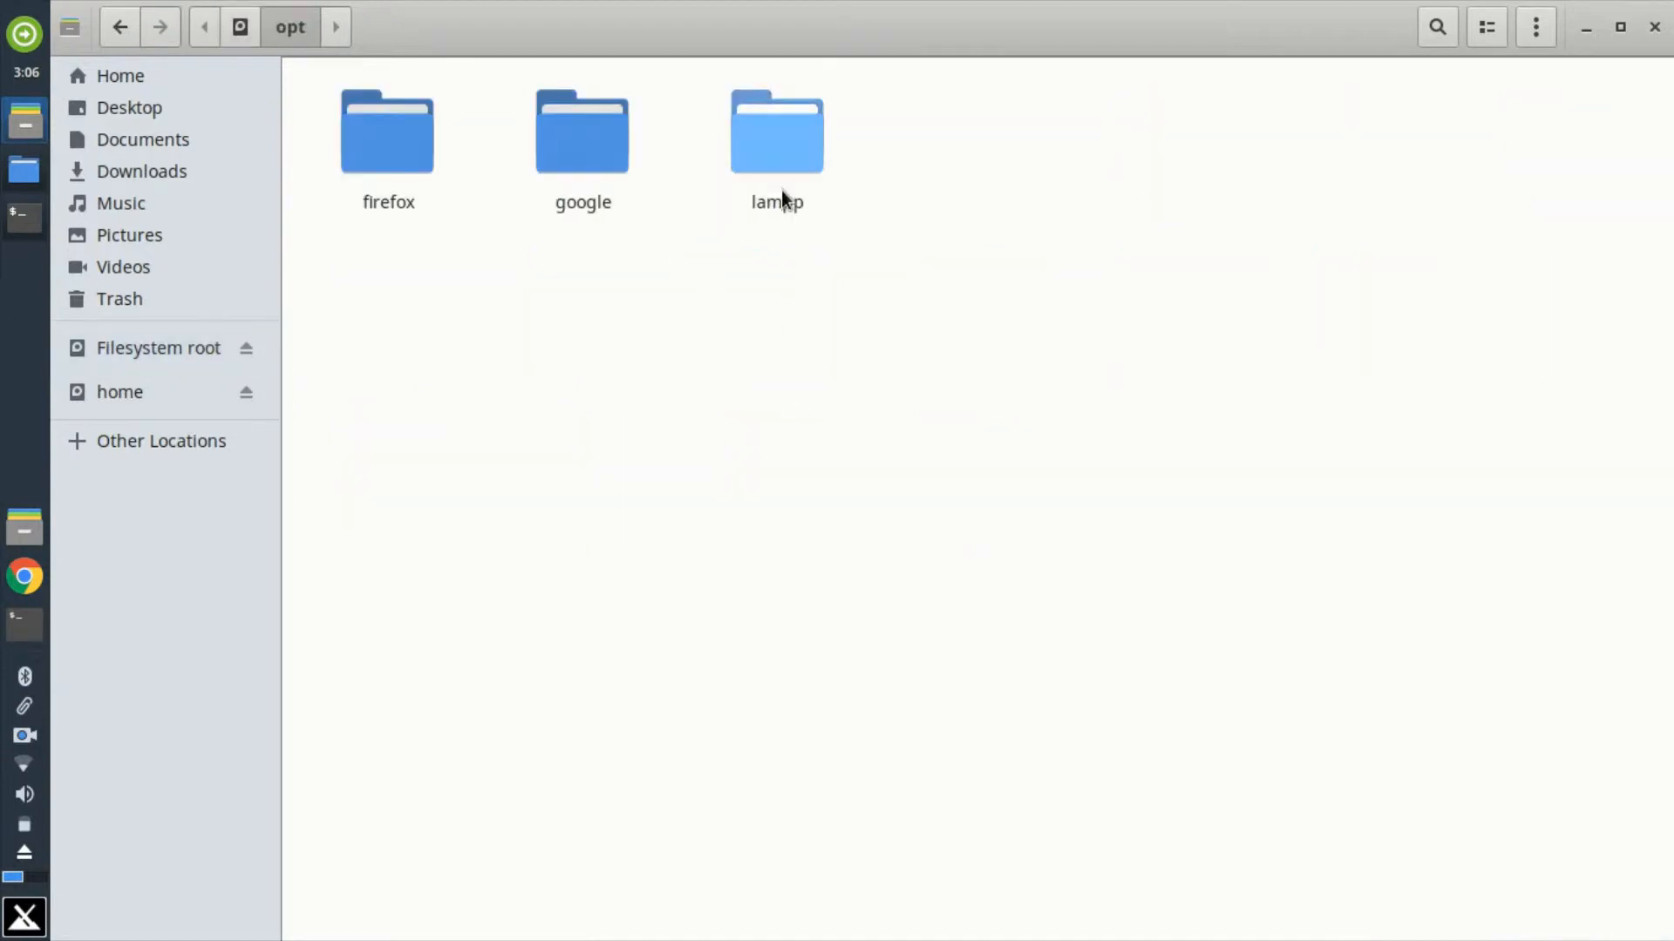
{"action": "left_click", "coordinate": [781, 193]}
{"action": "double_click", "coordinate": [795, 144]}
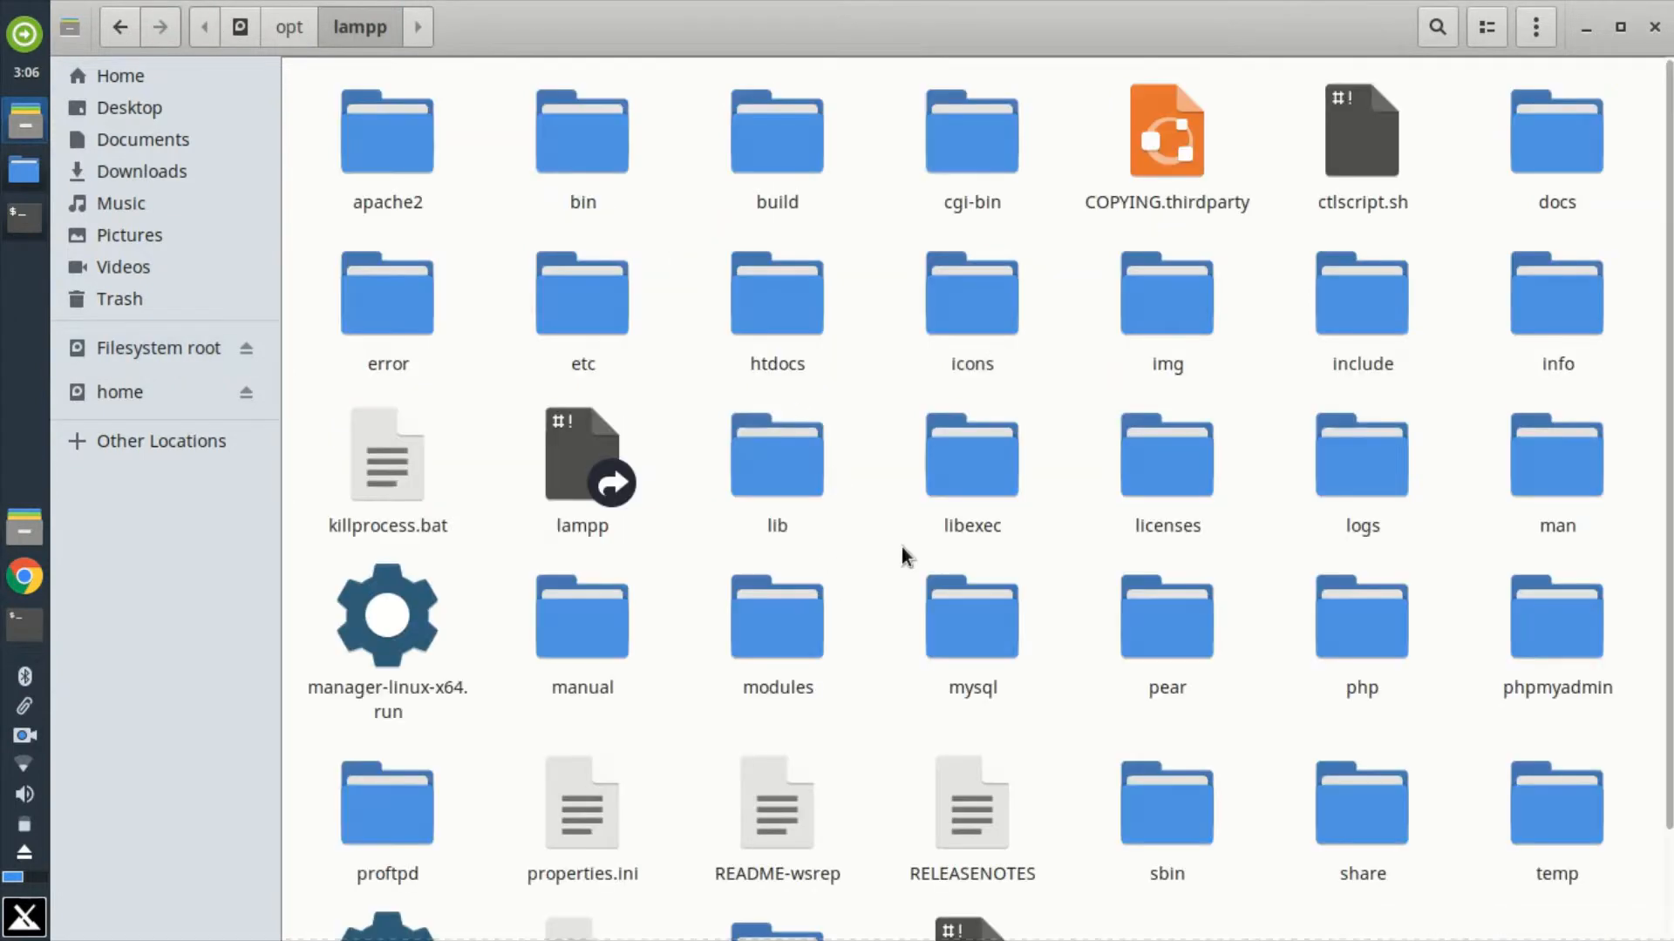
{"action": "left_click", "coordinate": [774, 283]}
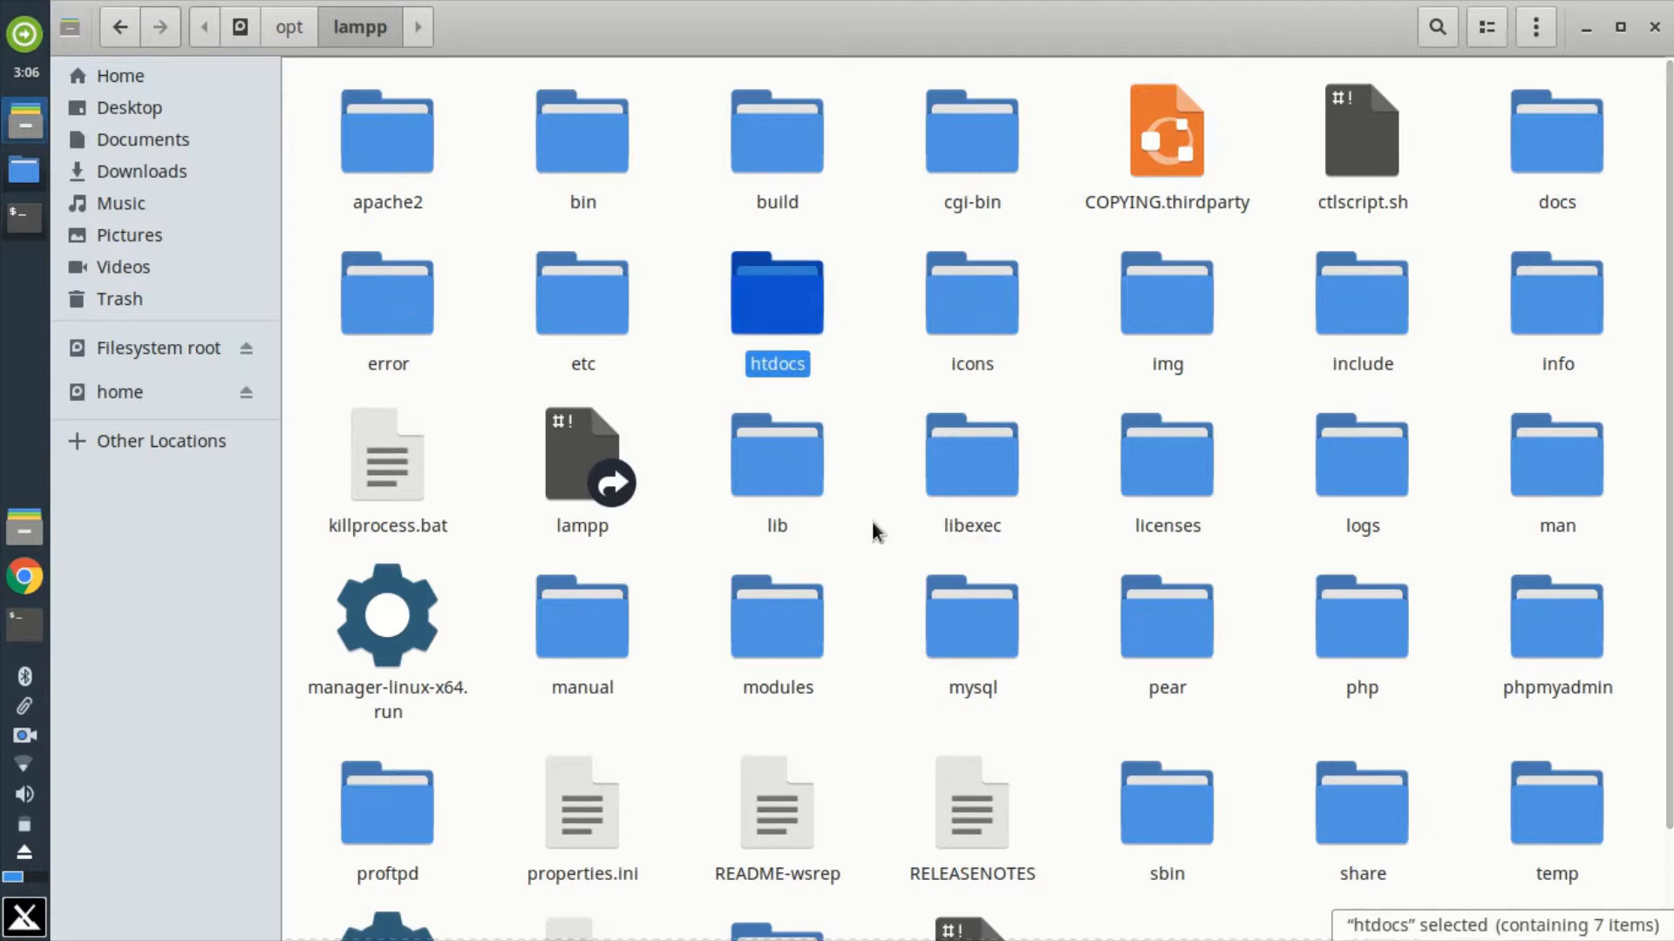
Step: Open another terminal over the file manager and run whoami to look up the current username
{"action": "left_click", "coordinate": [24, 624]}
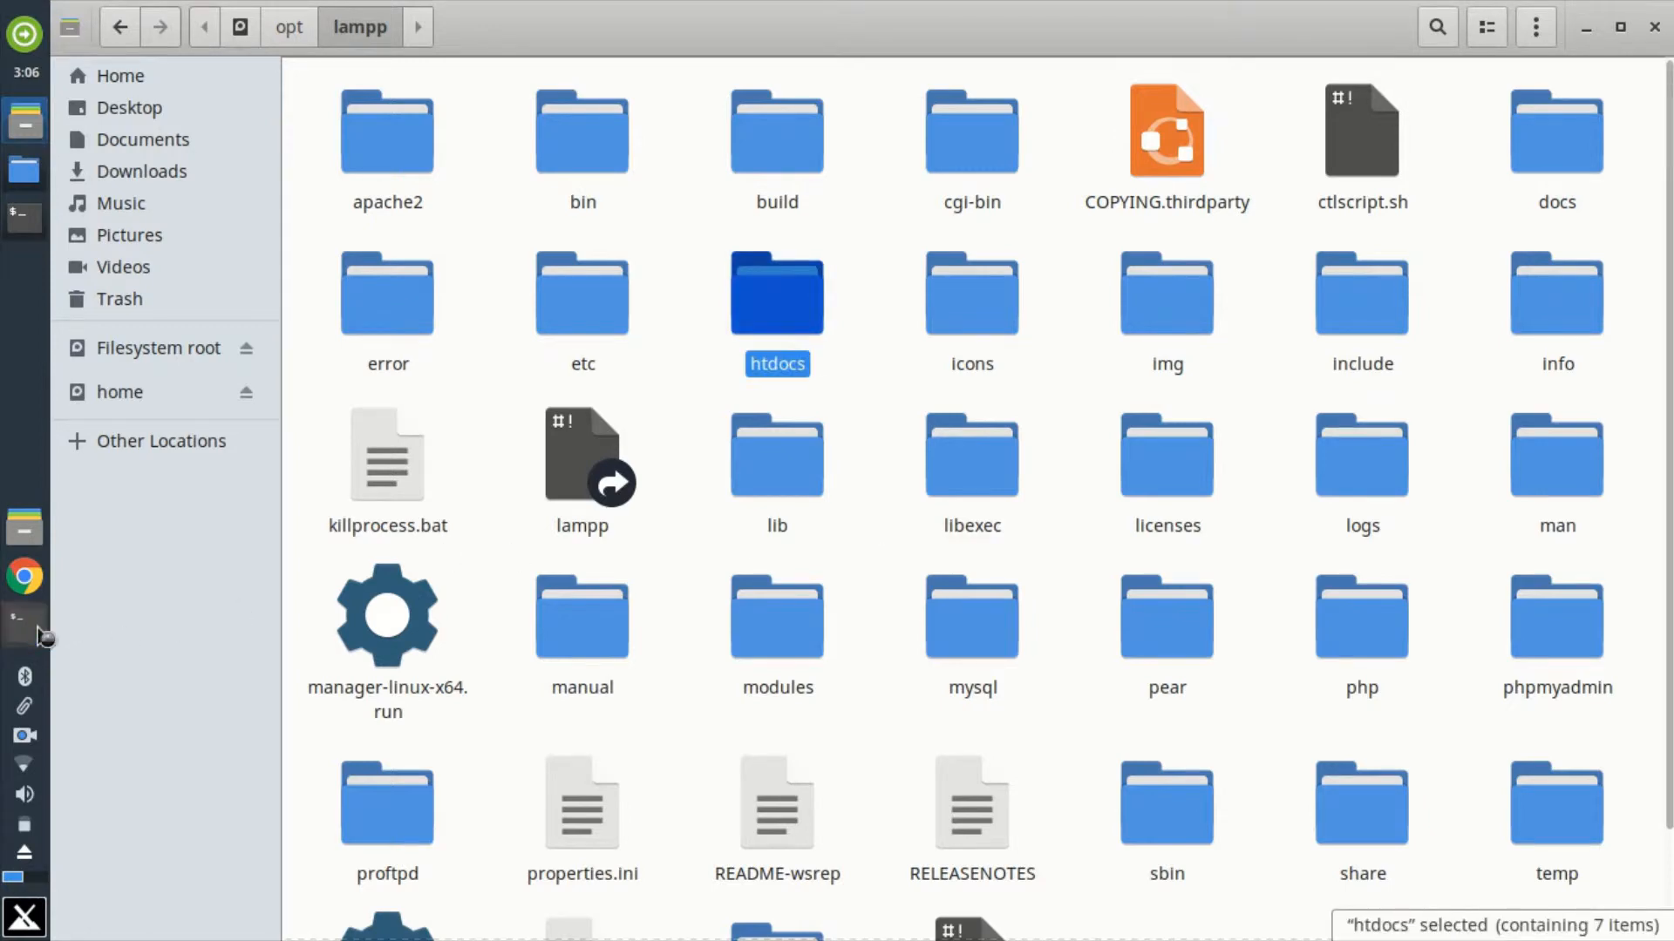
{"action": "left_click_drag", "start_coordinate": [567, 300], "coordinate": [820, 169]}
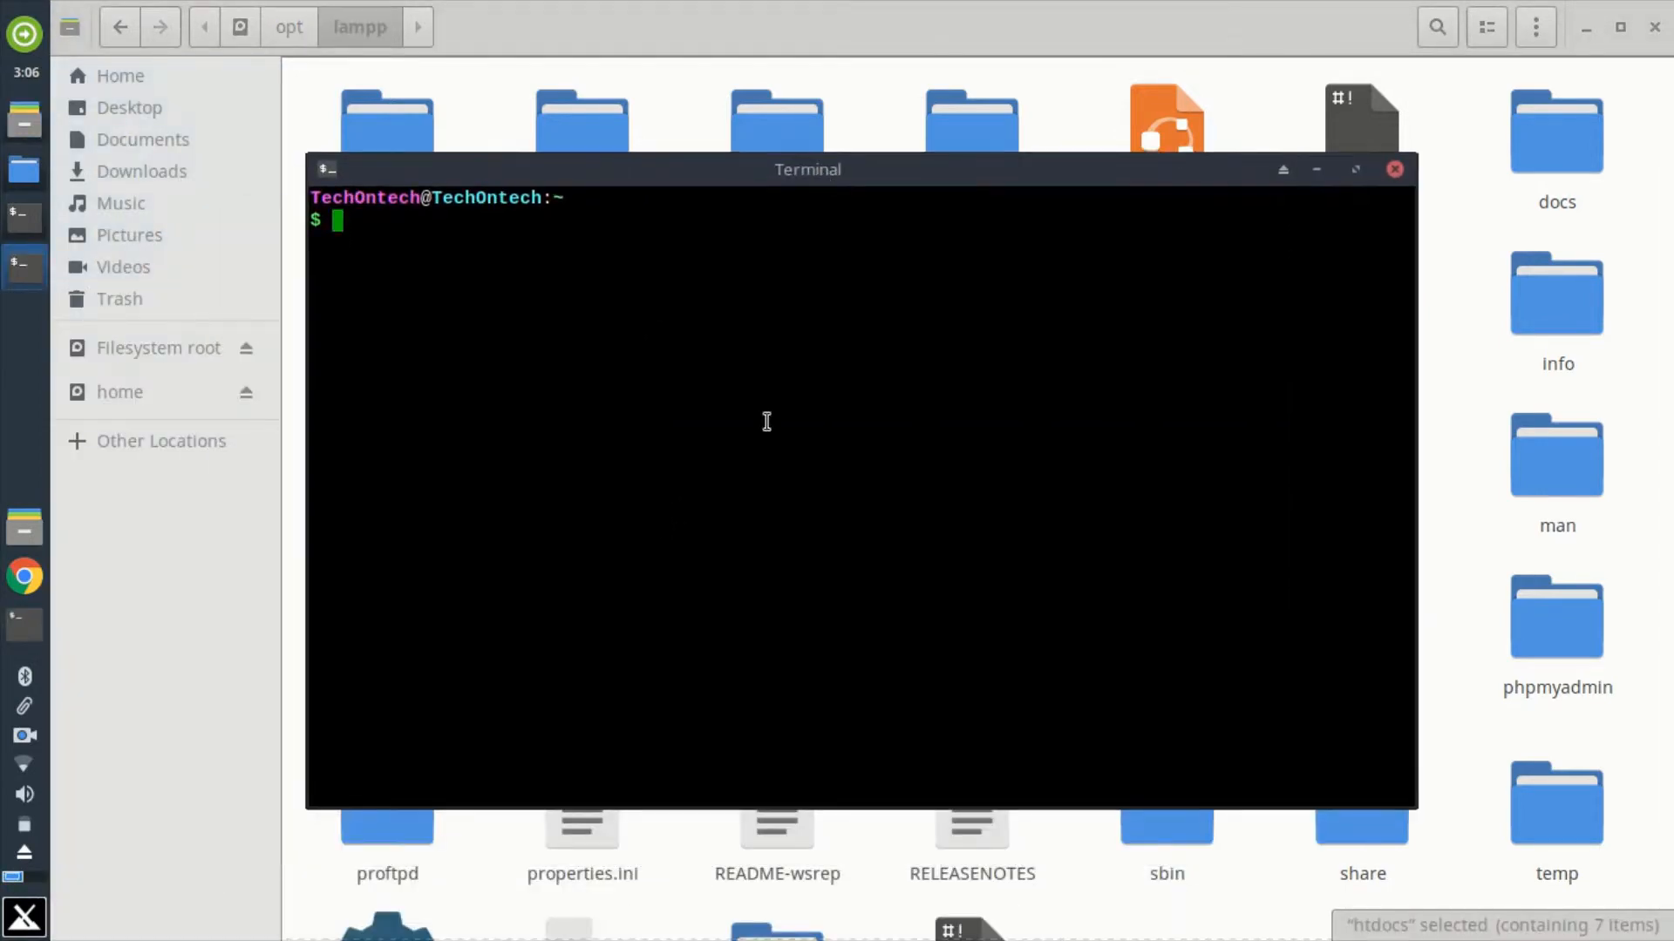
{"action": "type", "text": "who"}
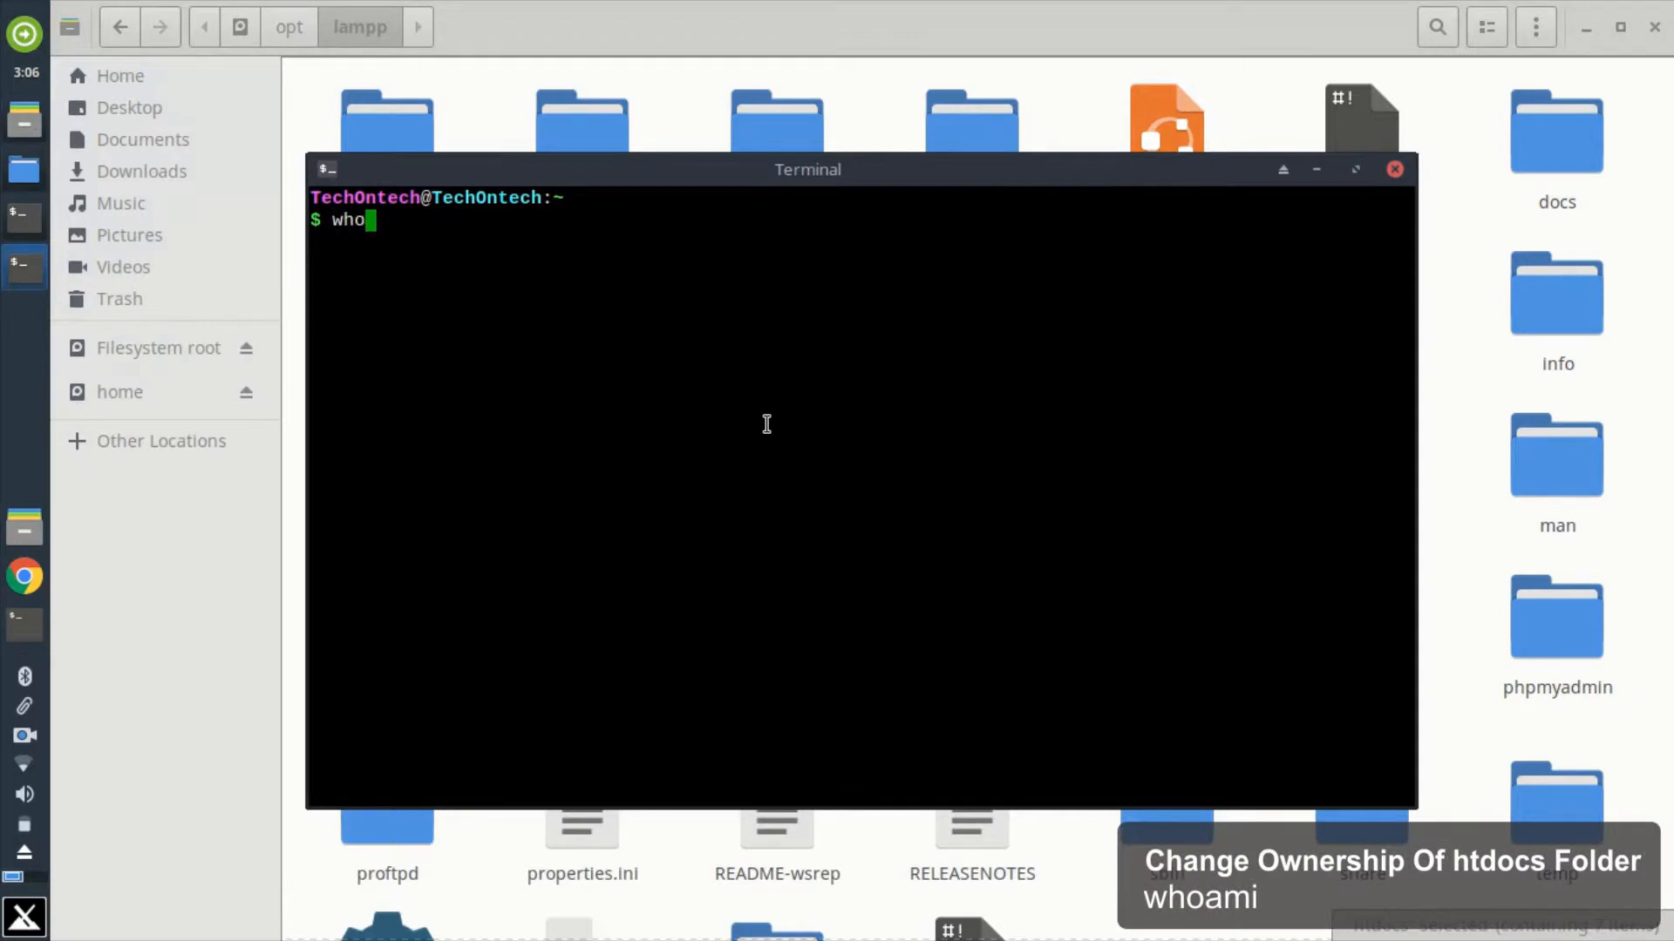
{"action": "type", "text": "ami"}
{"action": "key", "text": "Return"}
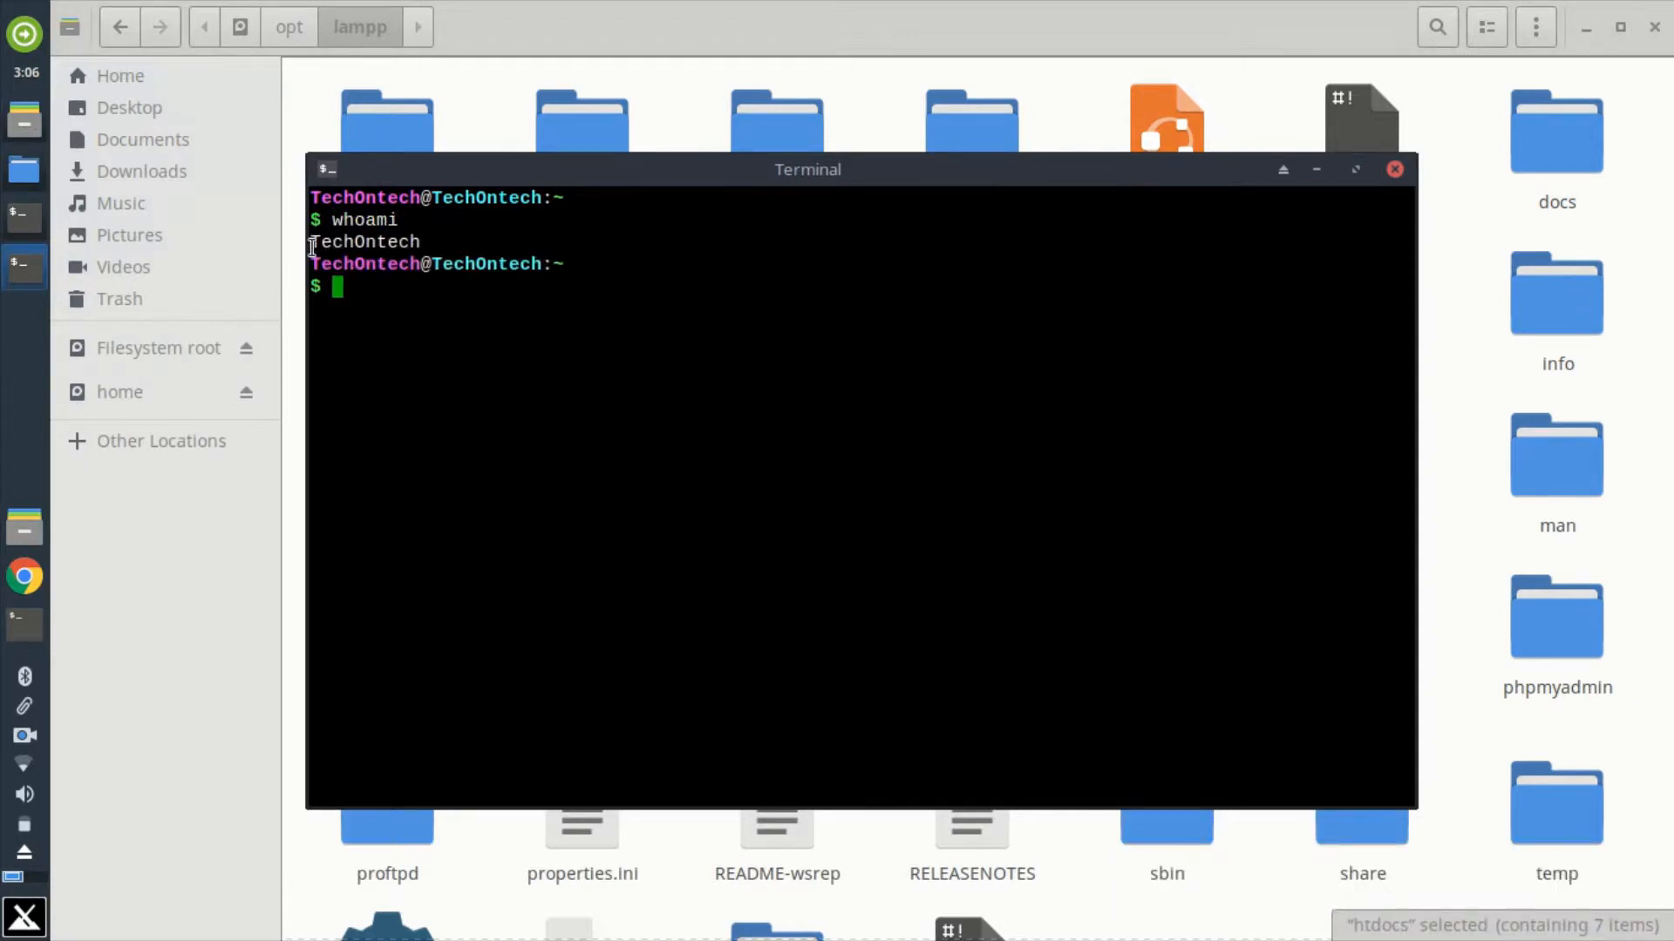
Step: Close the whoami terminal and set the owner of the htdocs folder to TechOntech in its permissions
{"action": "left_click", "coordinate": [1394, 169]}
{"action": "right_click", "coordinate": [786, 303]}
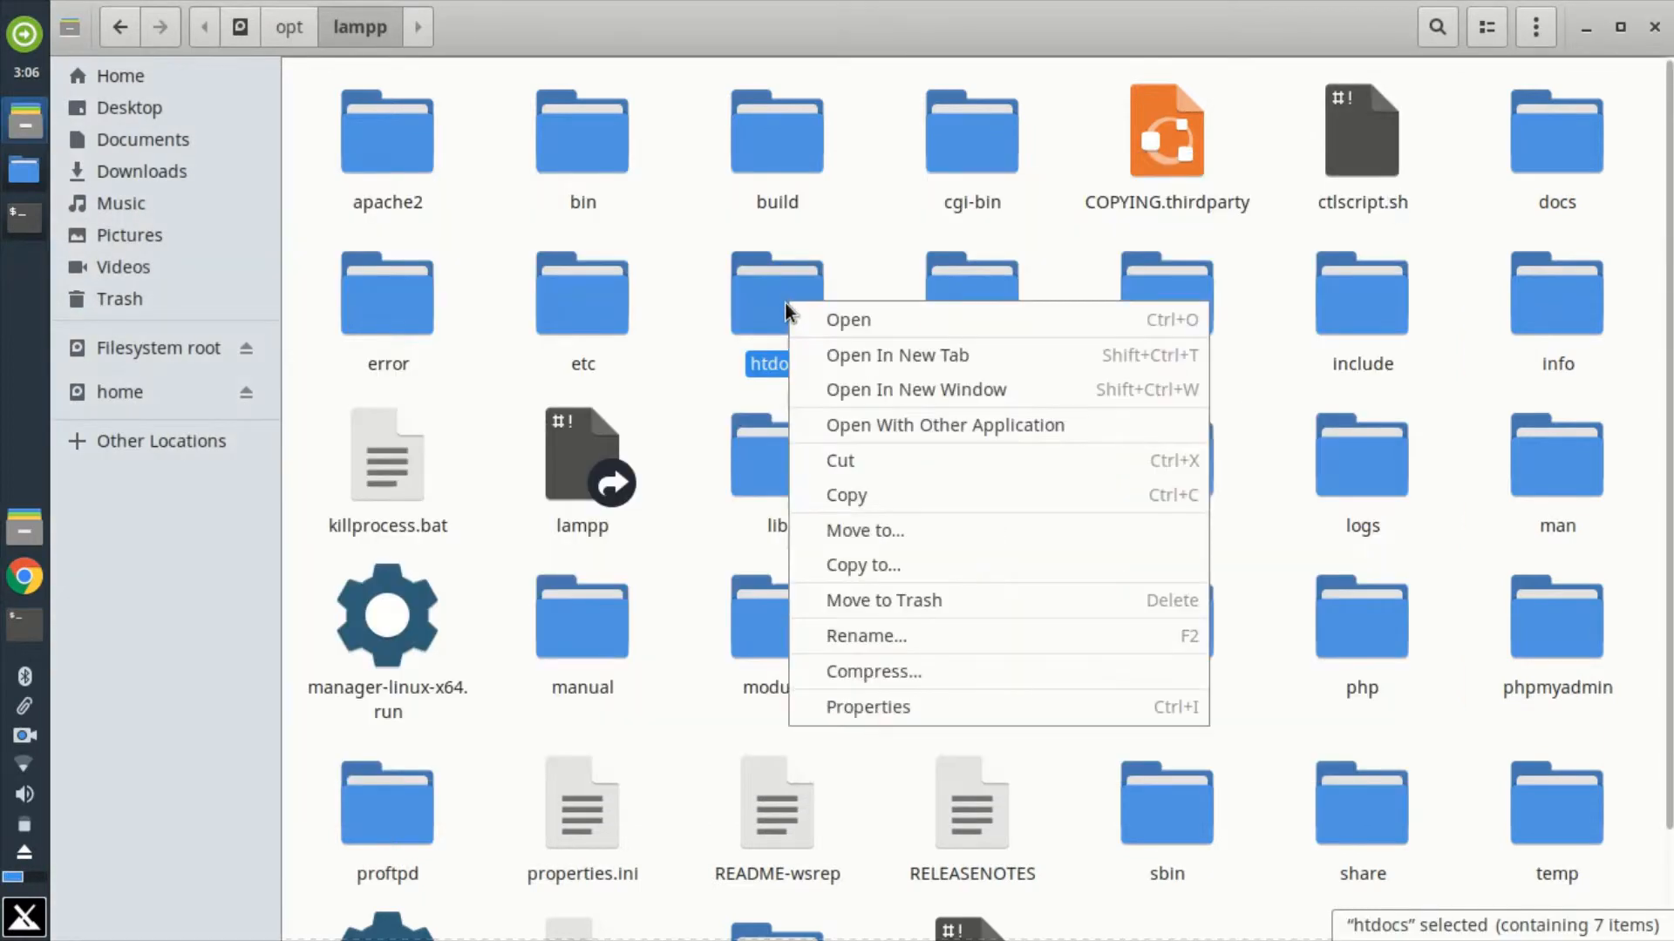
{"action": "left_click", "coordinate": [881, 709]}
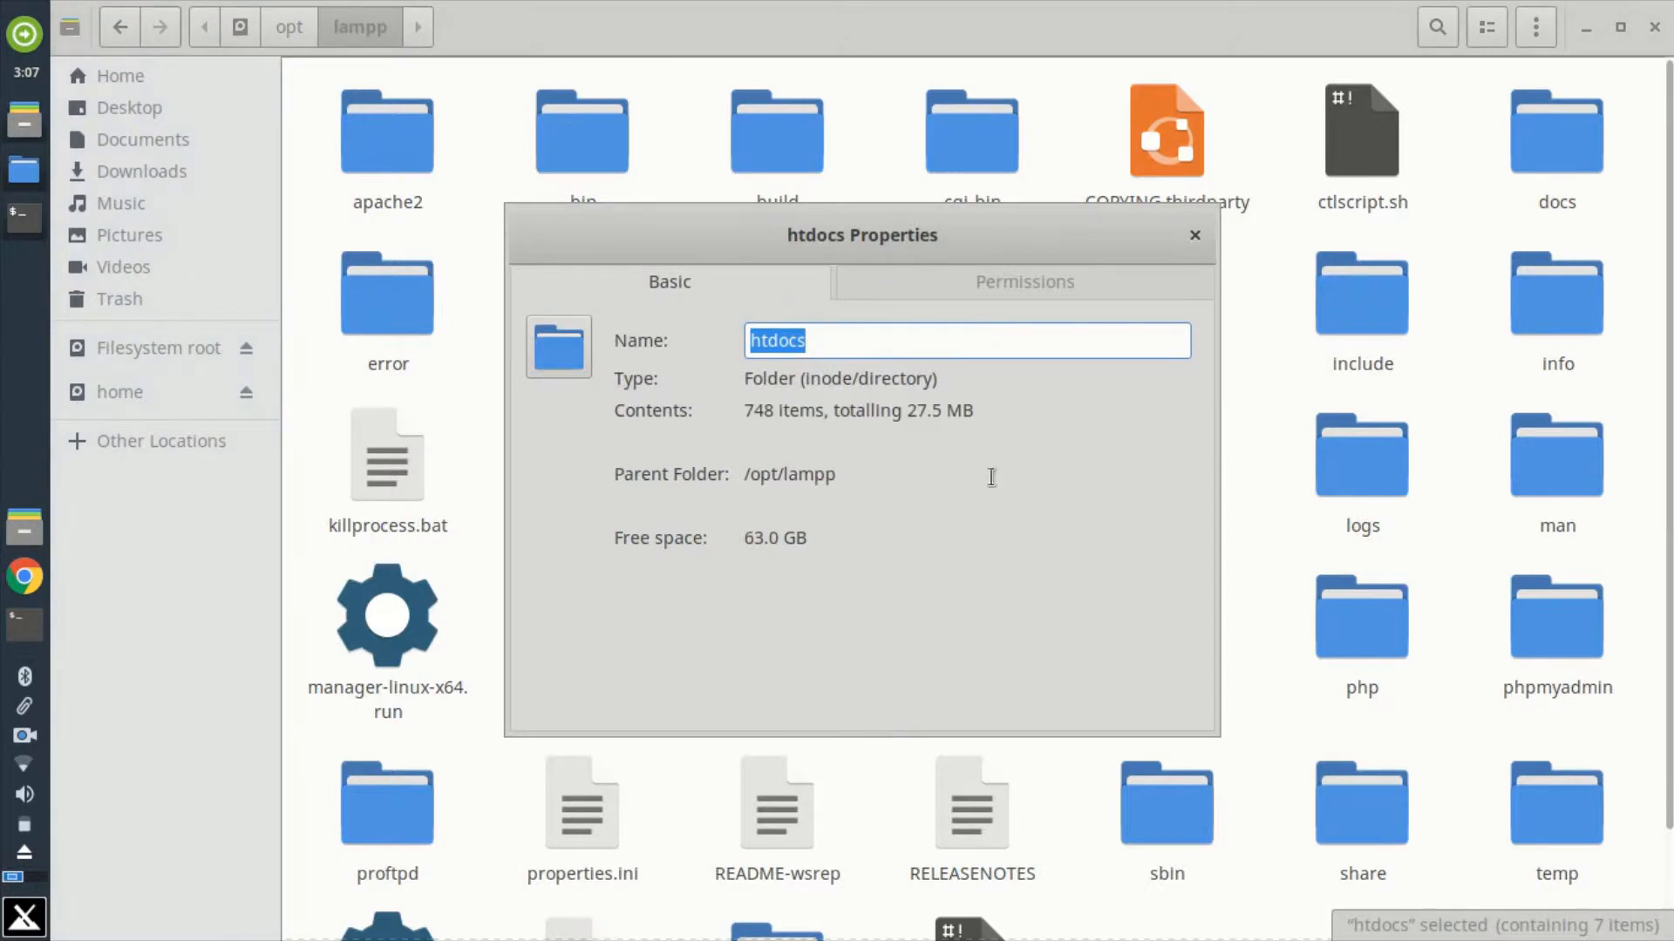
{"action": "left_click", "coordinate": [1016, 284]}
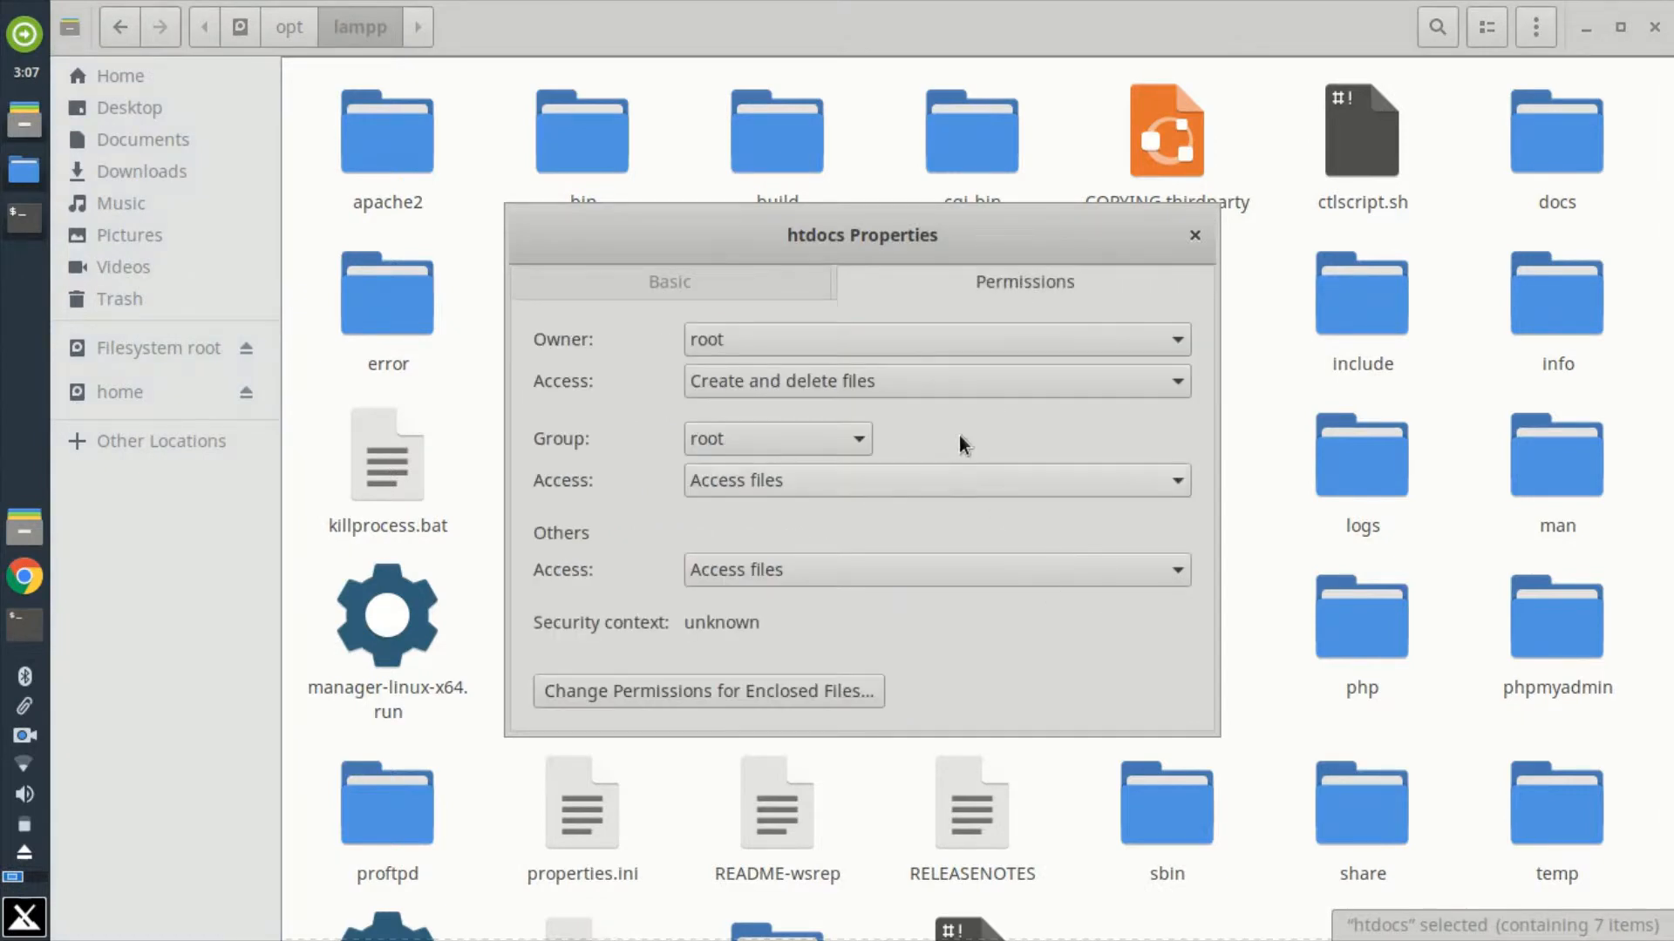
{"action": "left_click", "coordinate": [868, 345]}
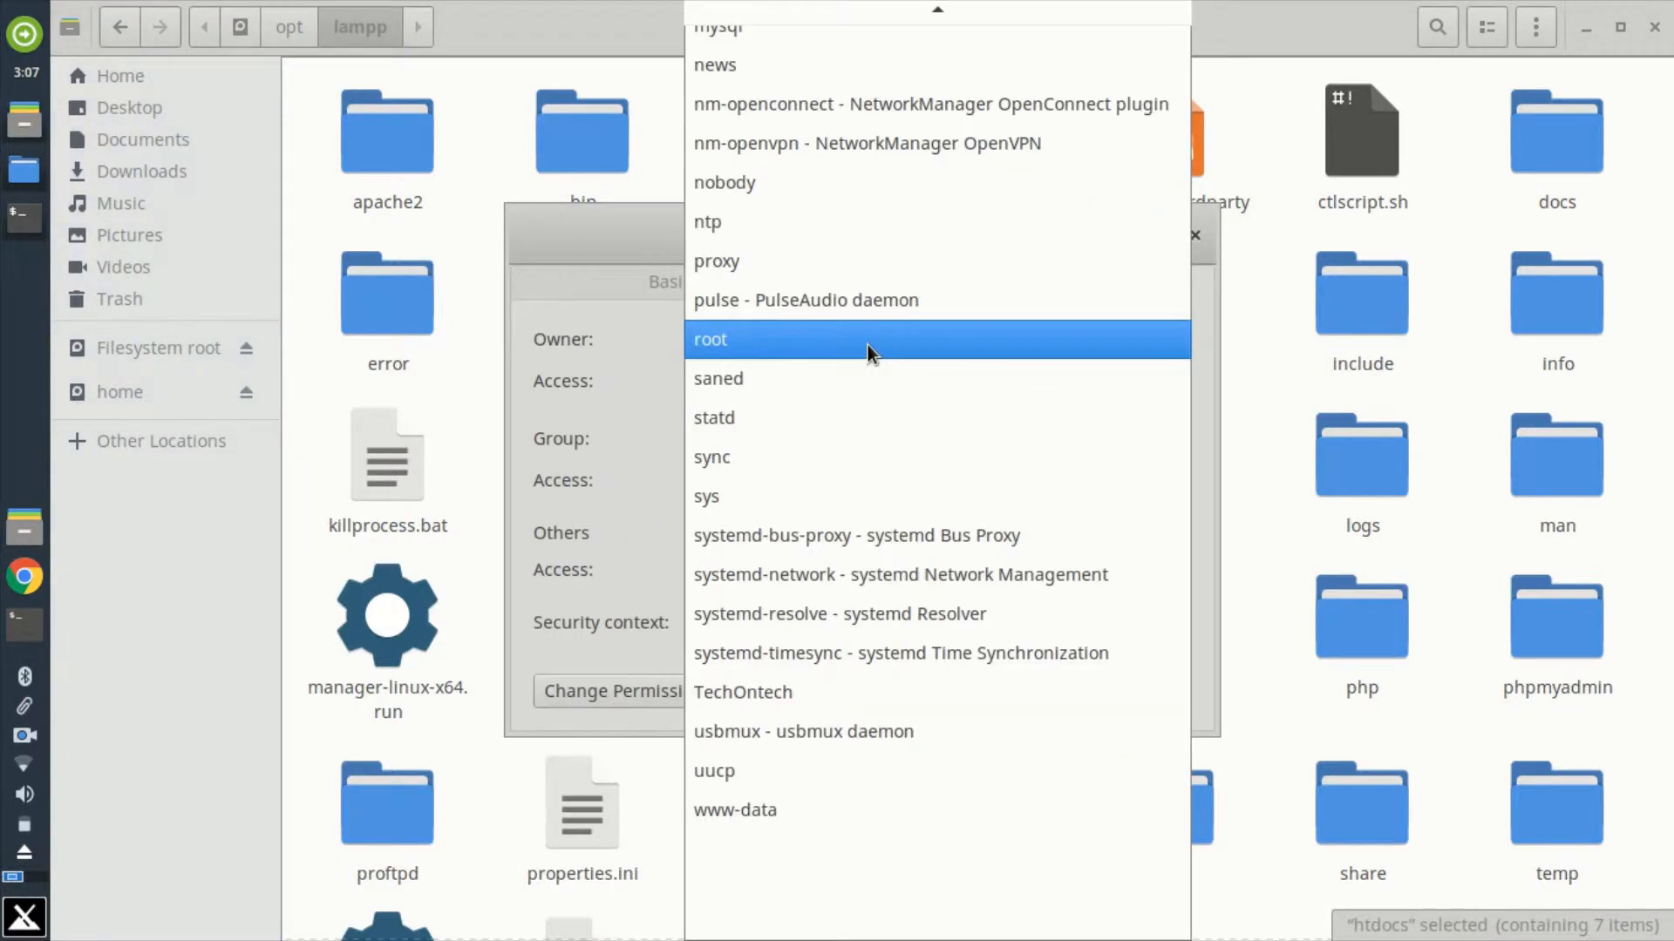
{"action": "left_click", "coordinate": [769, 698]}
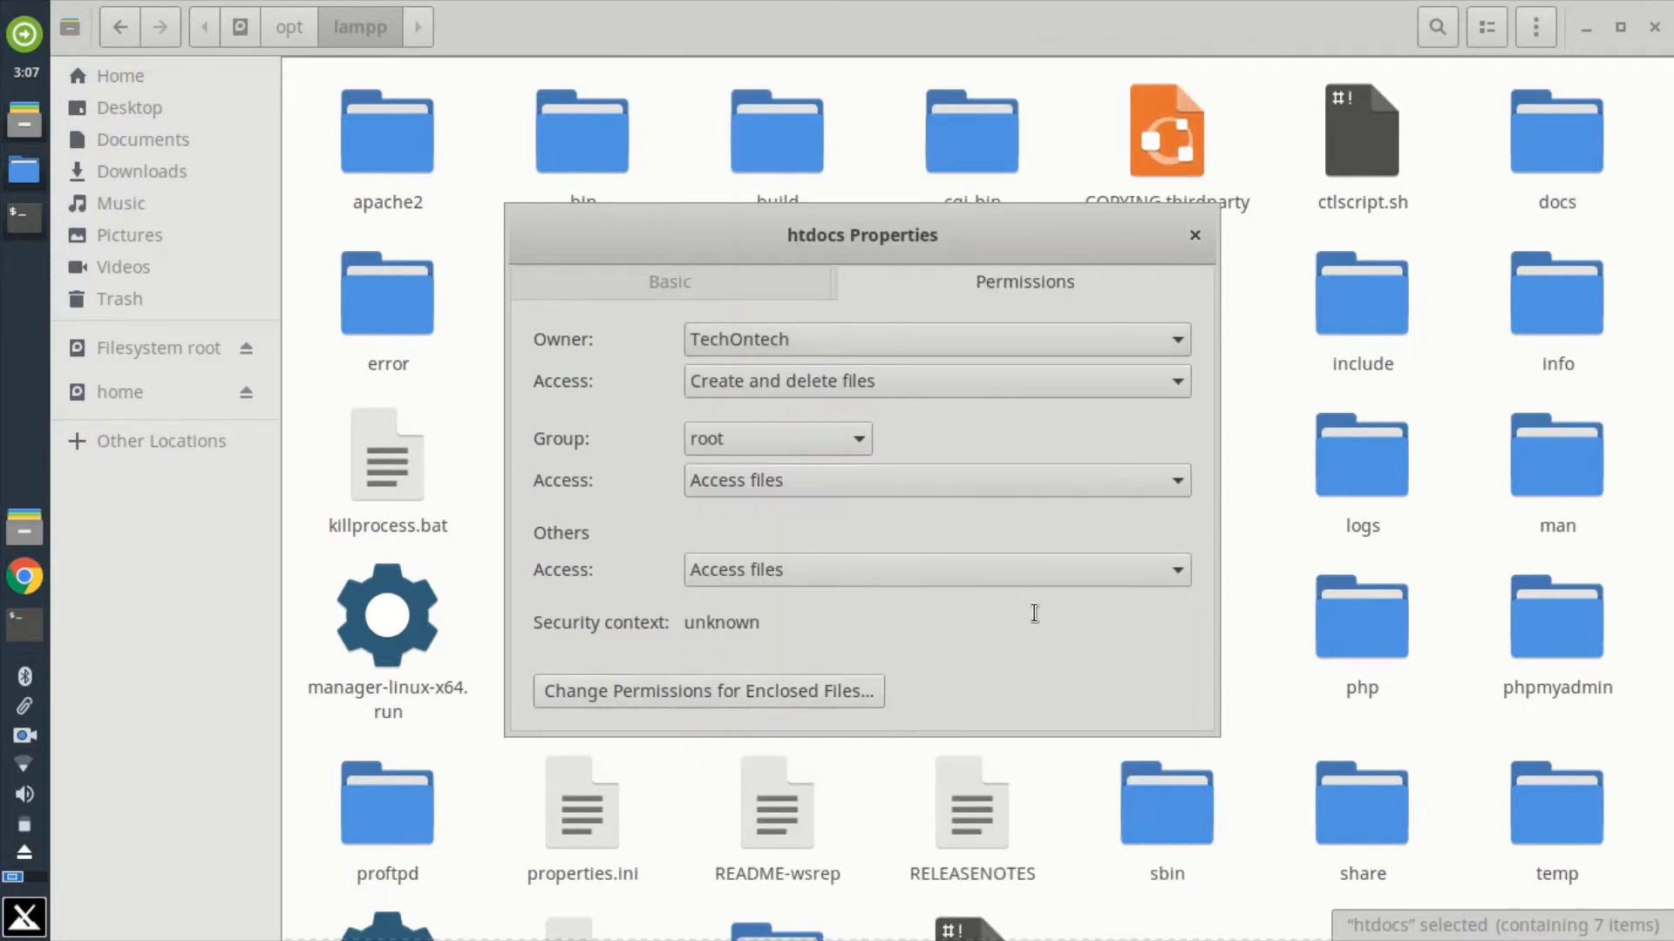
Step: Set the htdocs group to TechOntech and give owner, group and others the Create and delete files access
{"action": "left_click", "coordinate": [855, 374]}
{"action": "left_click", "coordinate": [855, 372]}
{"action": "left_click", "coordinate": [835, 449]}
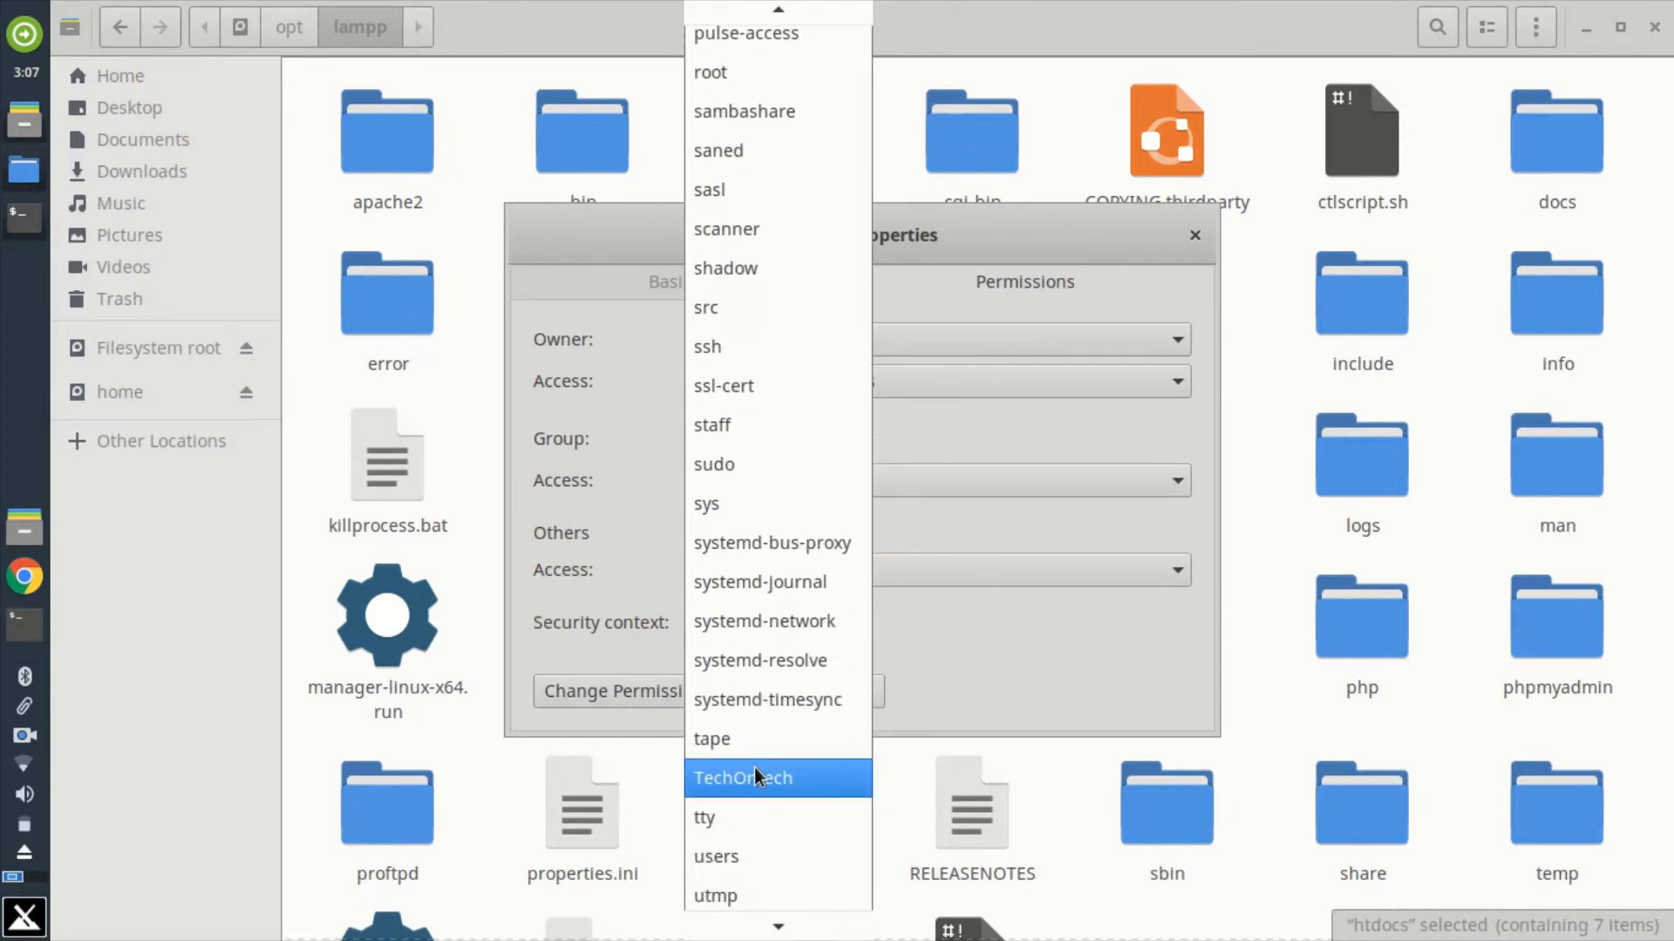
{"action": "left_click", "coordinate": [754, 767]}
{"action": "left_click", "coordinate": [792, 488]}
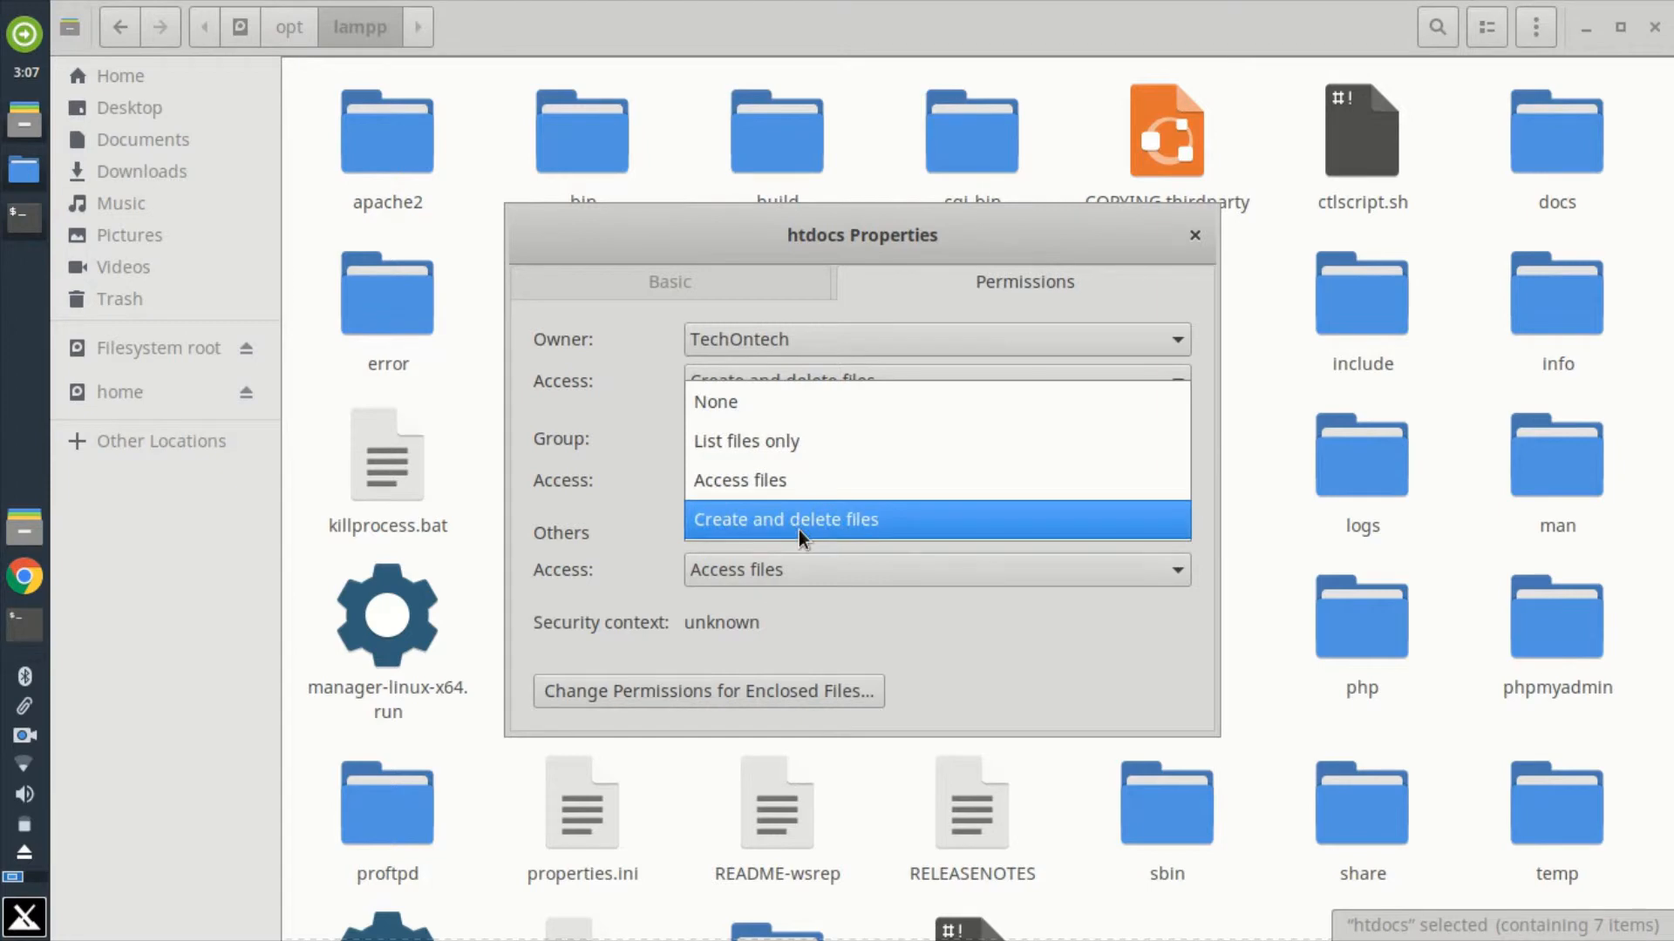
{"action": "left_click", "coordinate": [799, 530]}
{"action": "left_click", "coordinate": [860, 577]}
{"action": "left_click", "coordinate": [865, 602]}
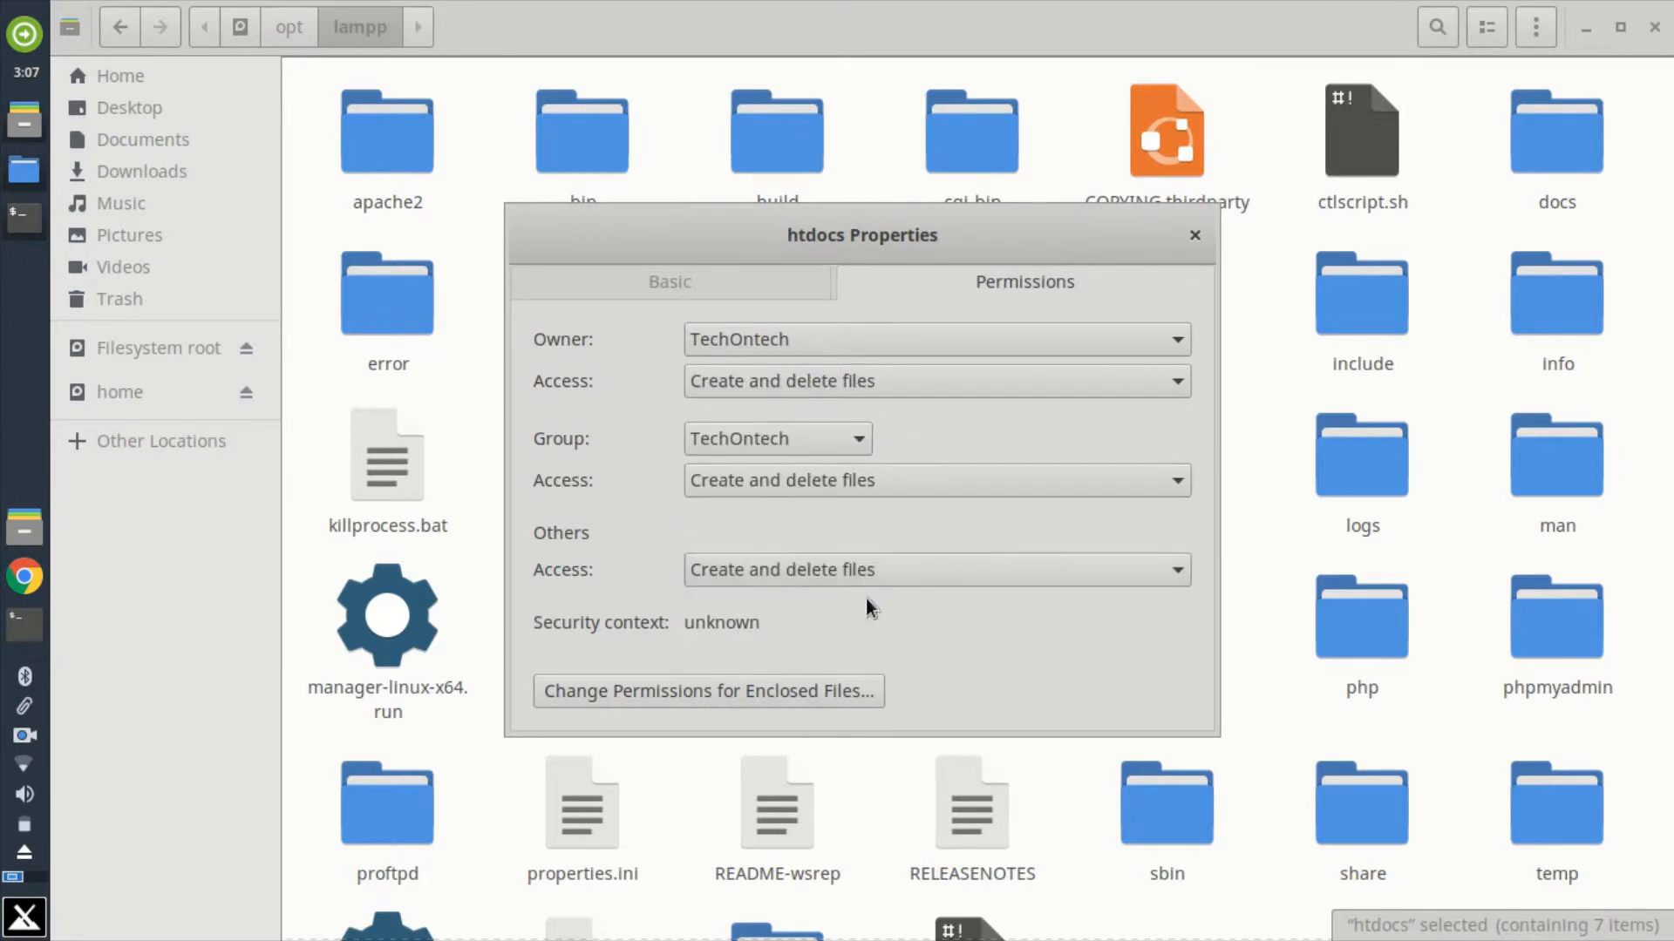
Step: Change the enclosed-file permissions of htdocs for group and others to Read and write on files and Create and delete files on folders
{"action": "left_click", "coordinate": [782, 690]}
{"action": "left_click", "coordinate": [811, 513]}
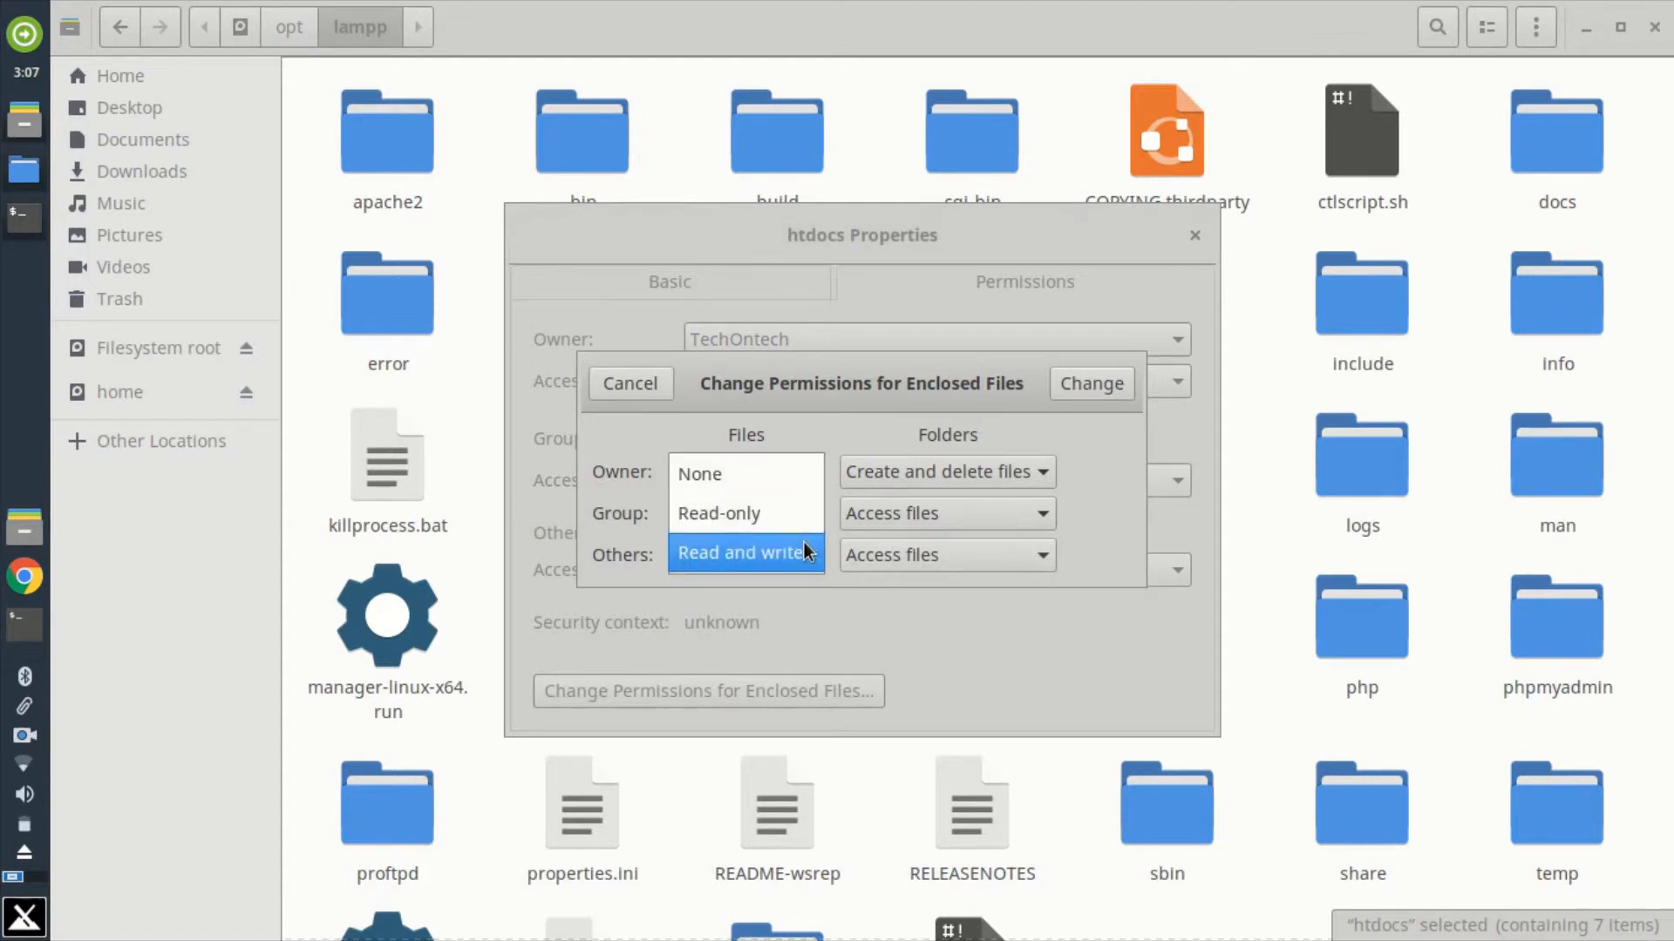
{"action": "left_click", "coordinate": [804, 553]}
{"action": "left_click", "coordinate": [777, 560]}
{"action": "left_click", "coordinate": [781, 591]}
{"action": "left_click", "coordinate": [927, 519]}
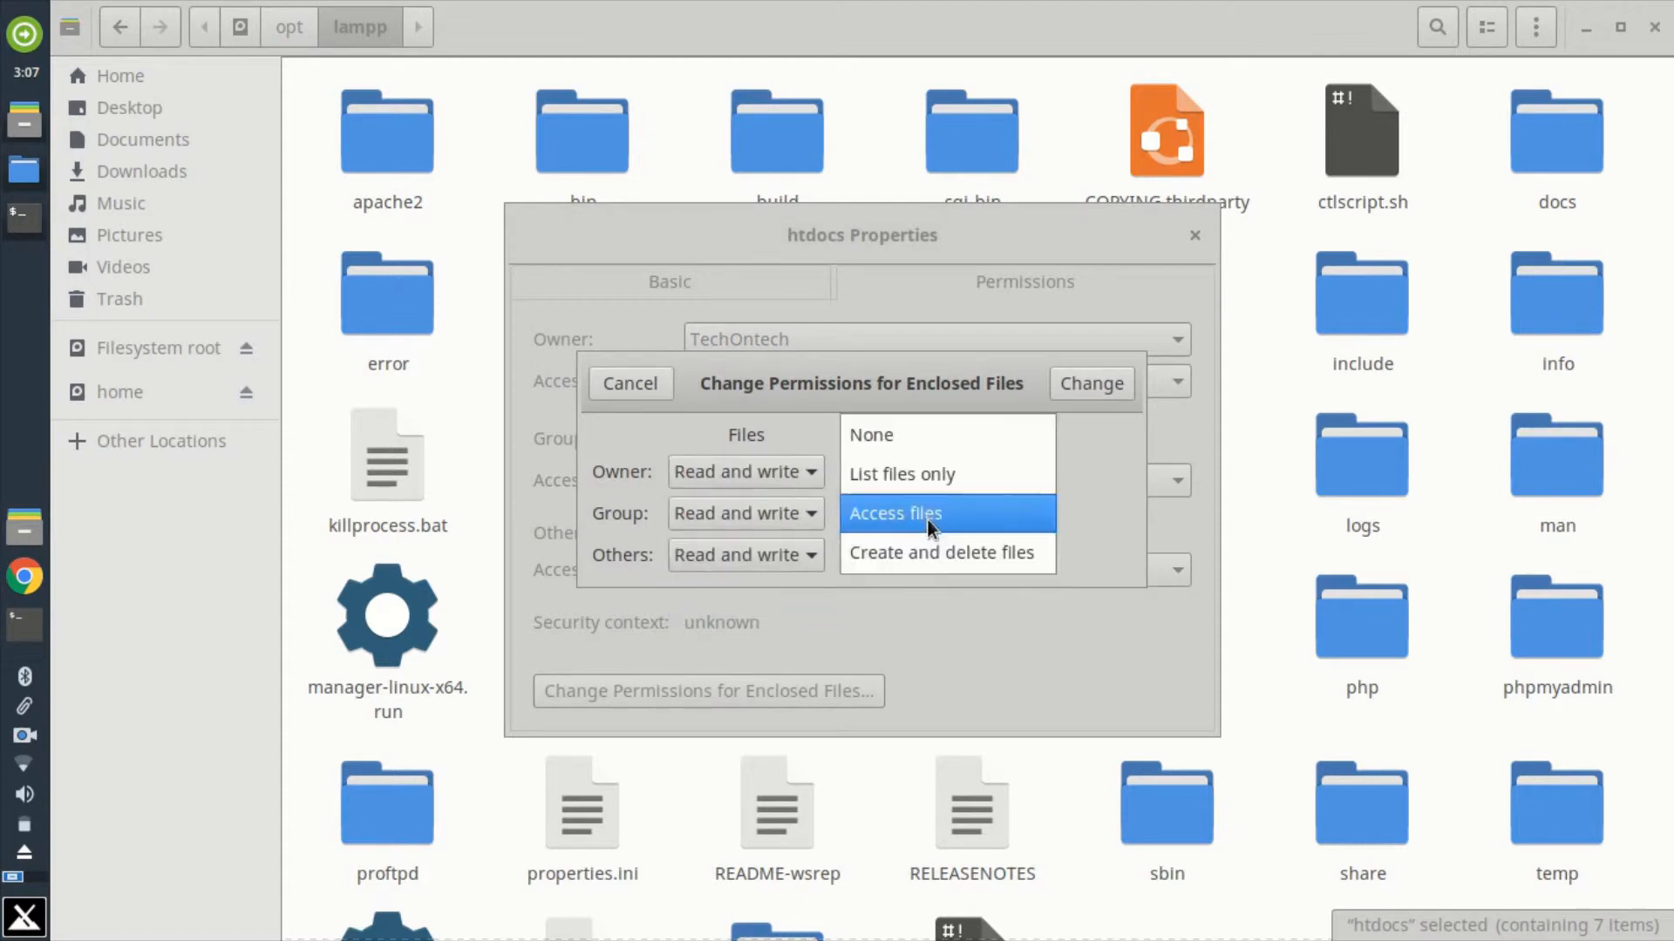
{"action": "left_click", "coordinate": [928, 553]}
{"action": "left_click", "coordinate": [926, 558]}
{"action": "left_click", "coordinate": [928, 594]}
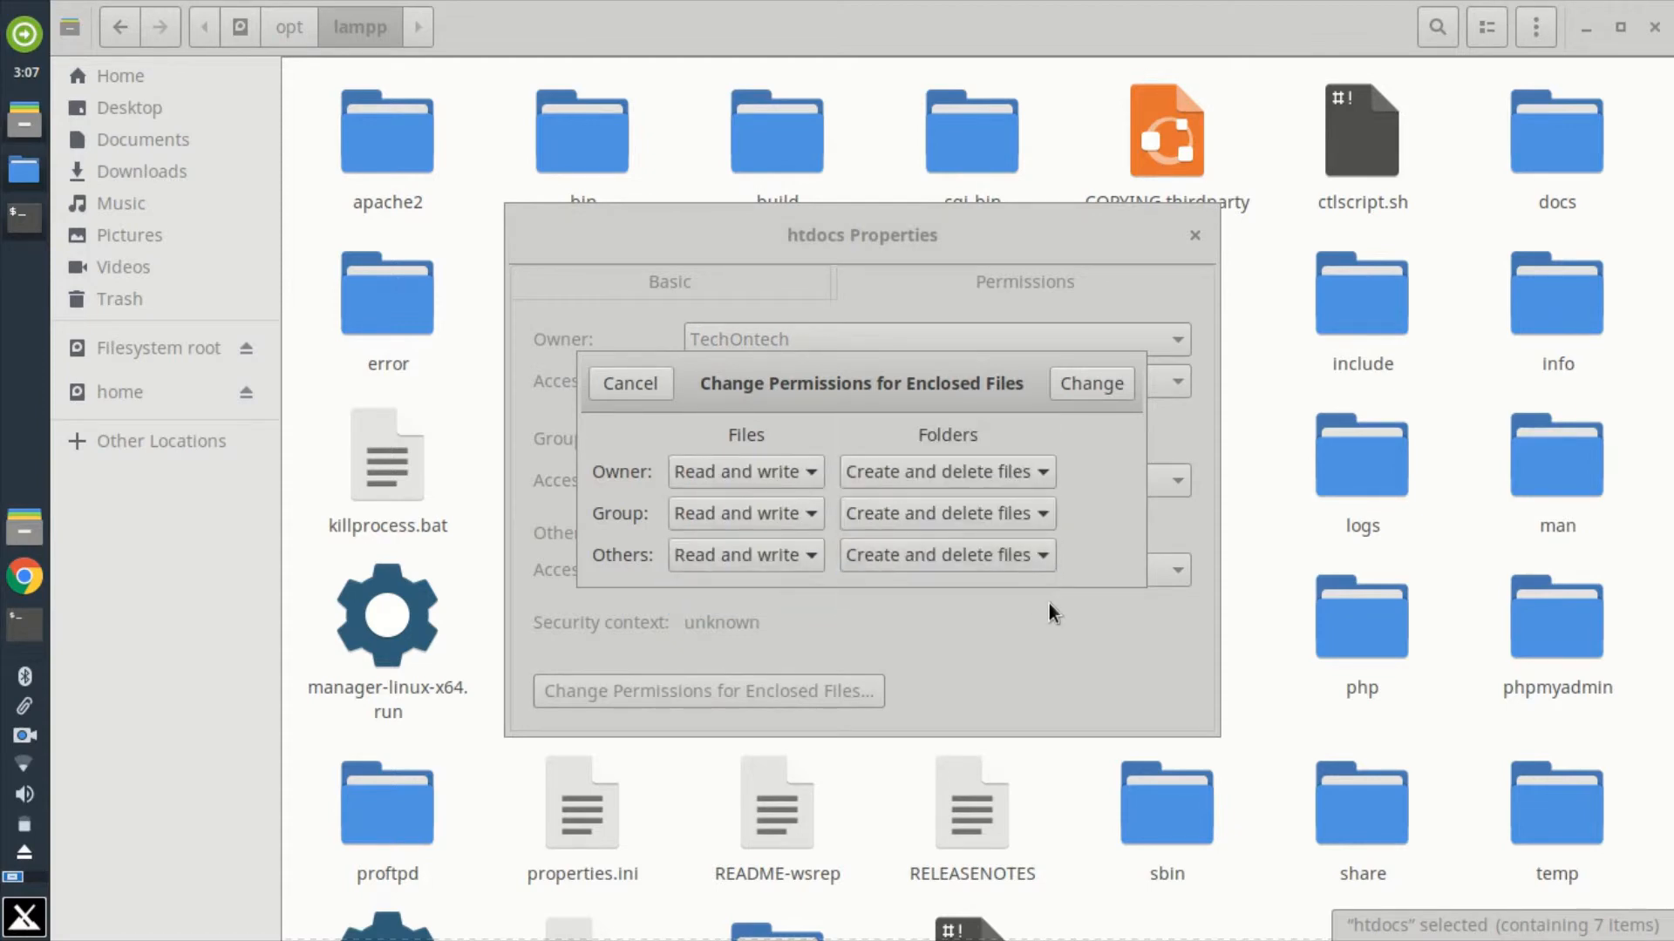
{"action": "left_click", "coordinate": [1092, 385]}
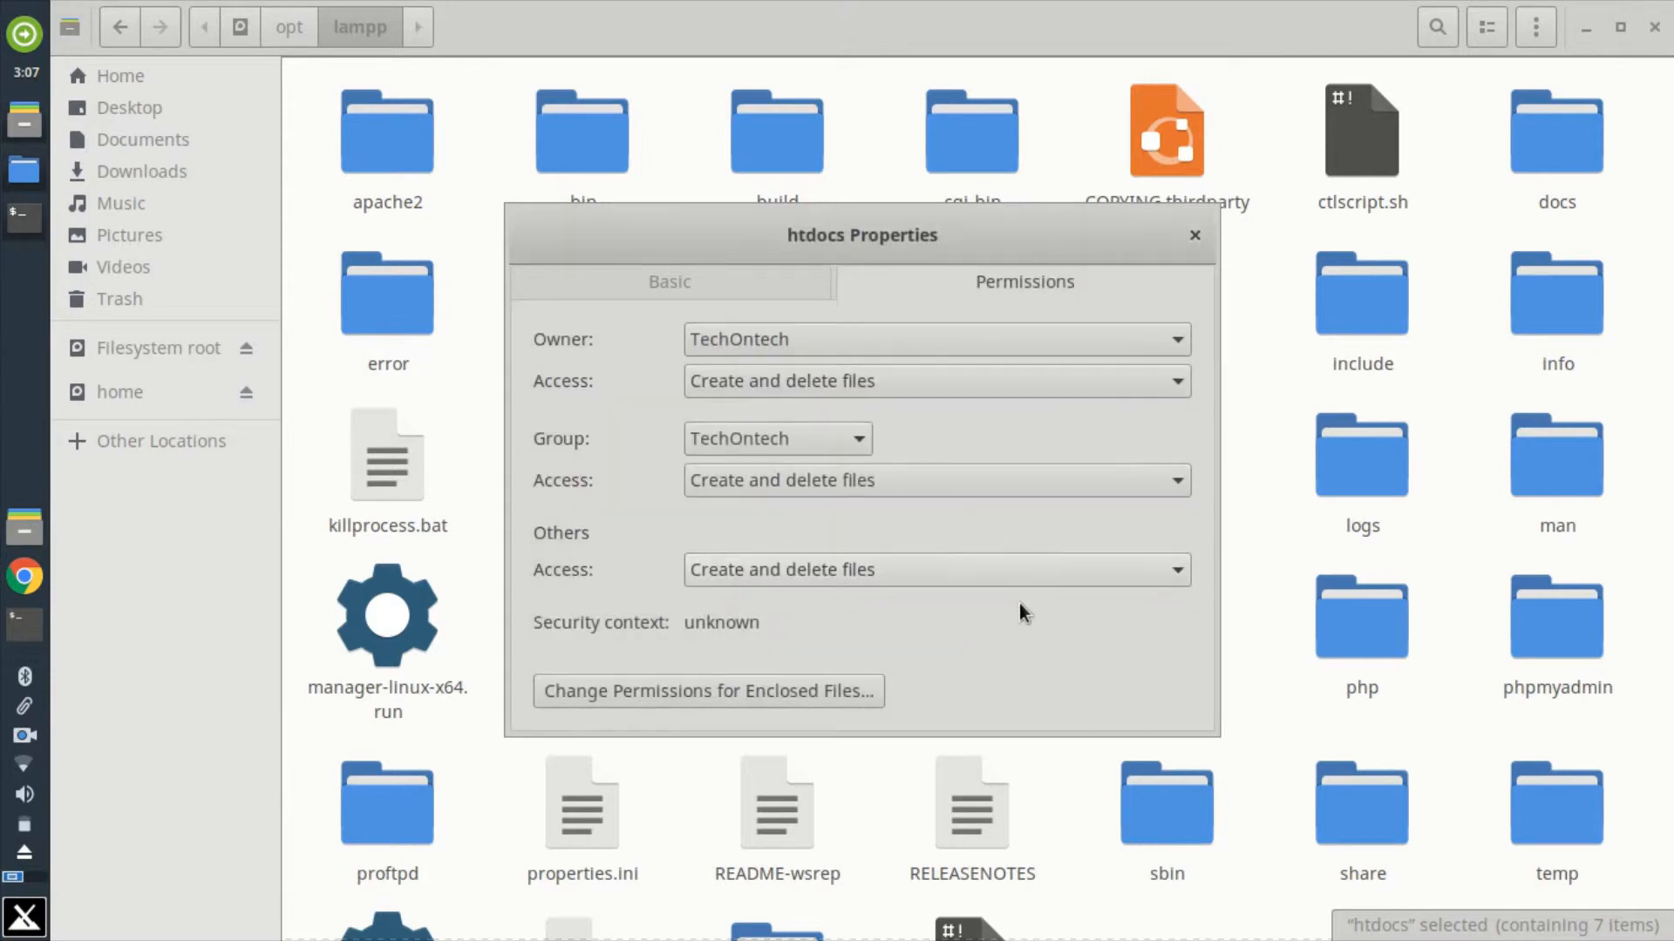
Step: Close the htdocs properties, the root file manager and the terminal that launched it
{"action": "left_click", "coordinate": [1195, 235]}
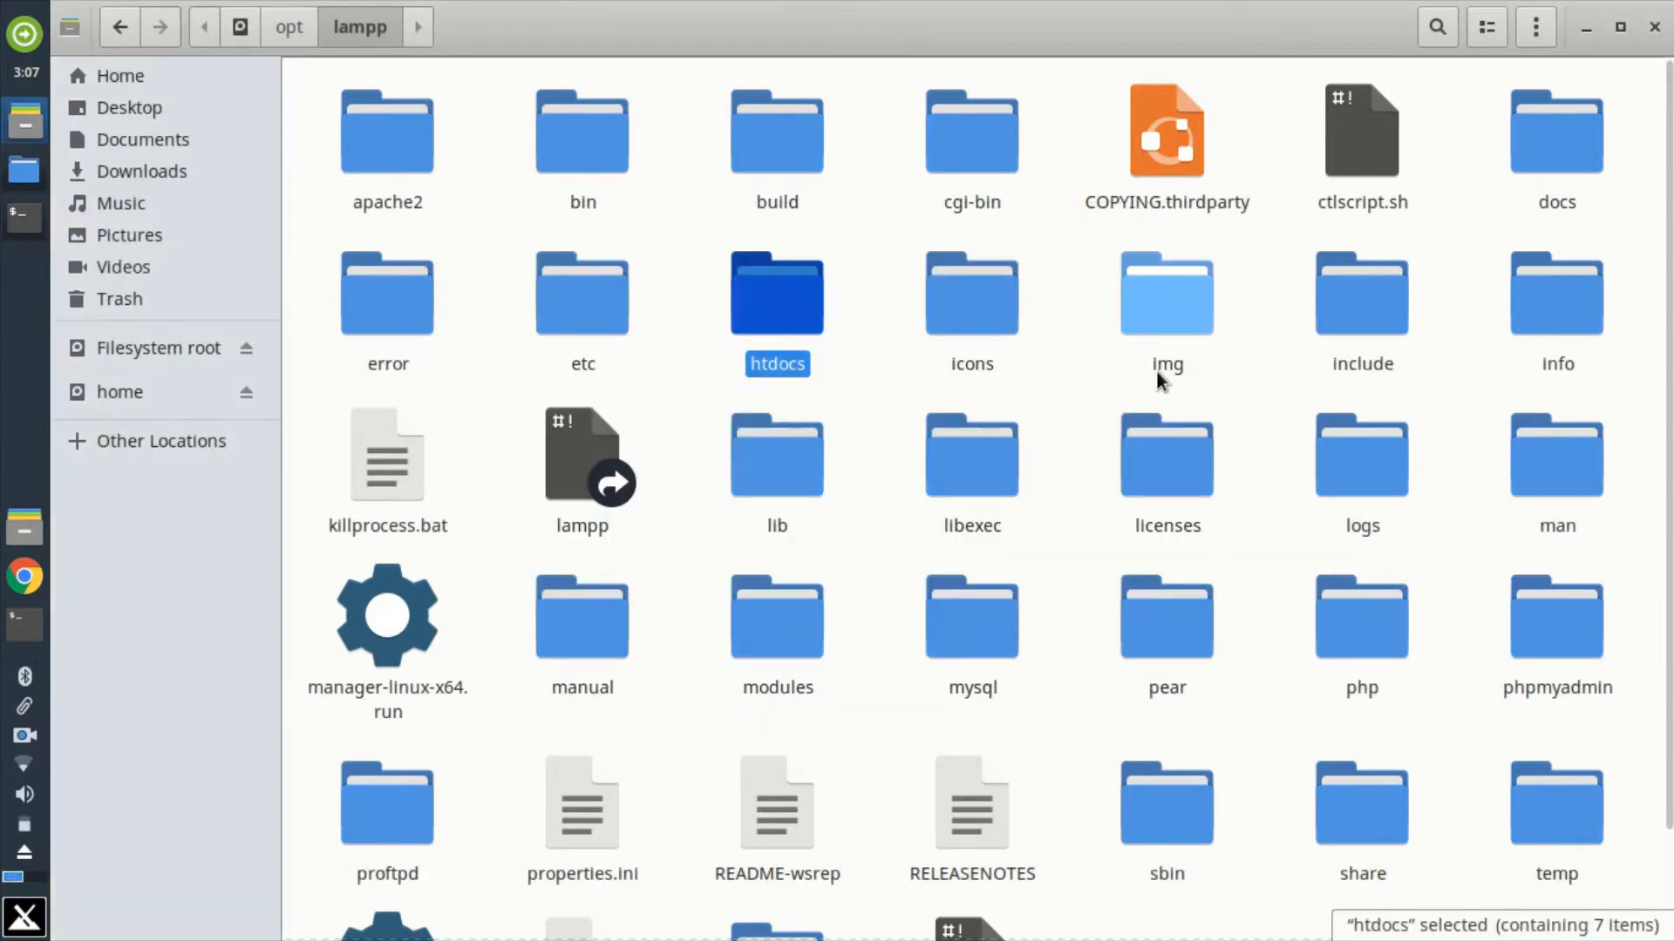
{"action": "left_click", "coordinate": [1653, 26]}
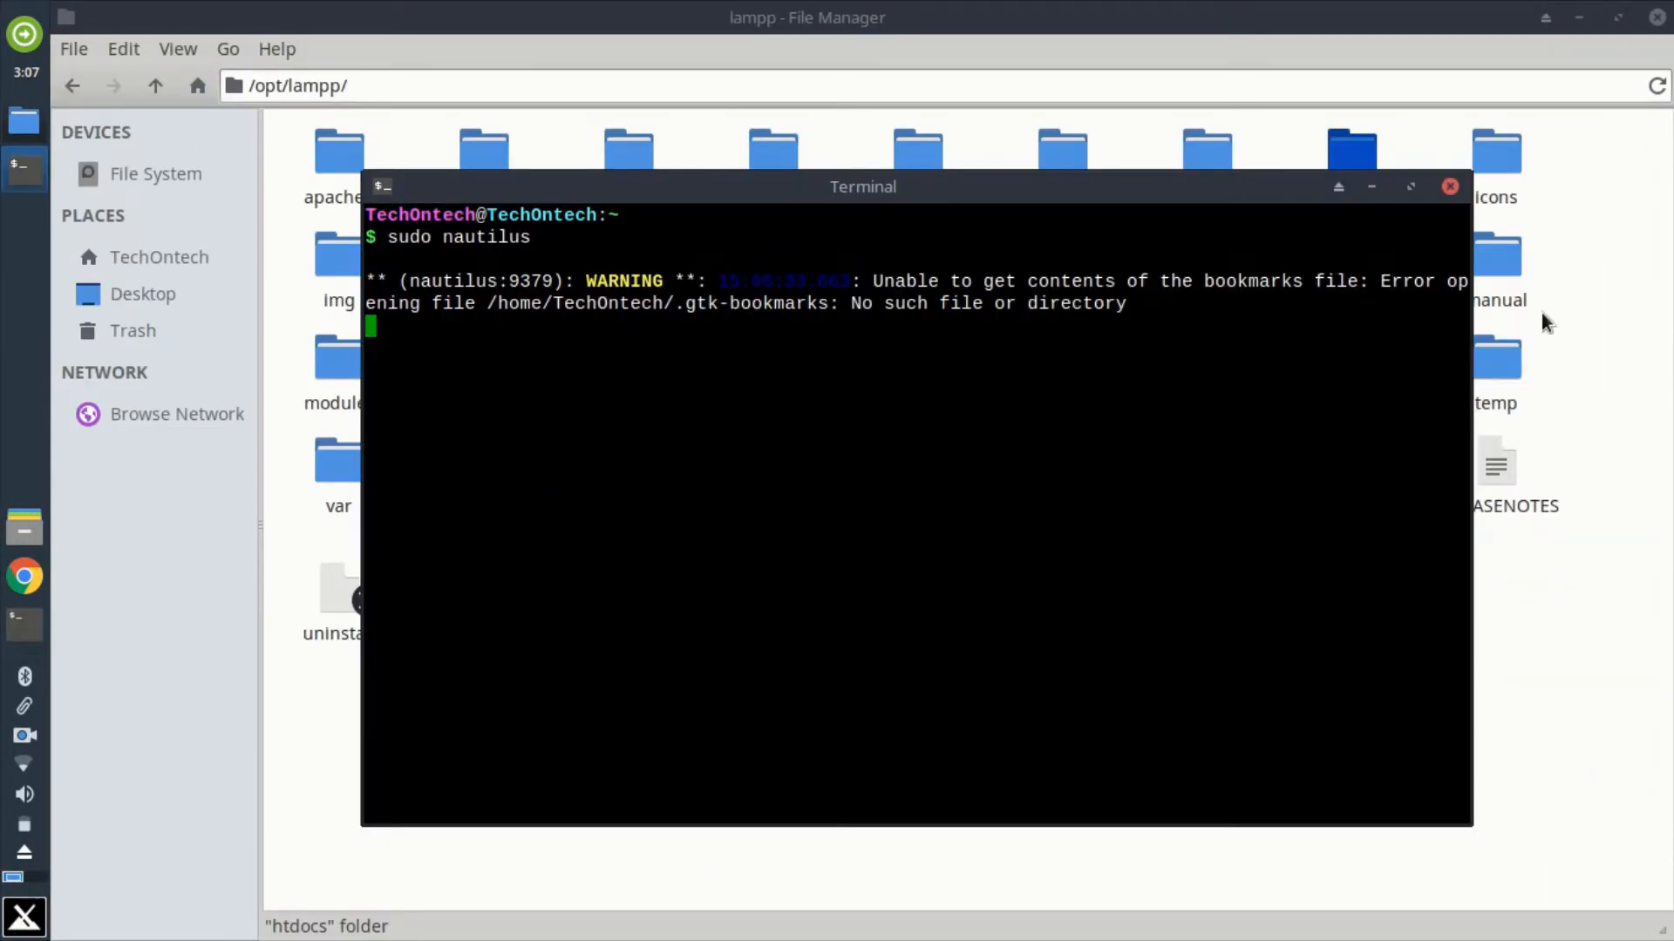
{"action": "left_click", "coordinate": [1449, 187]}
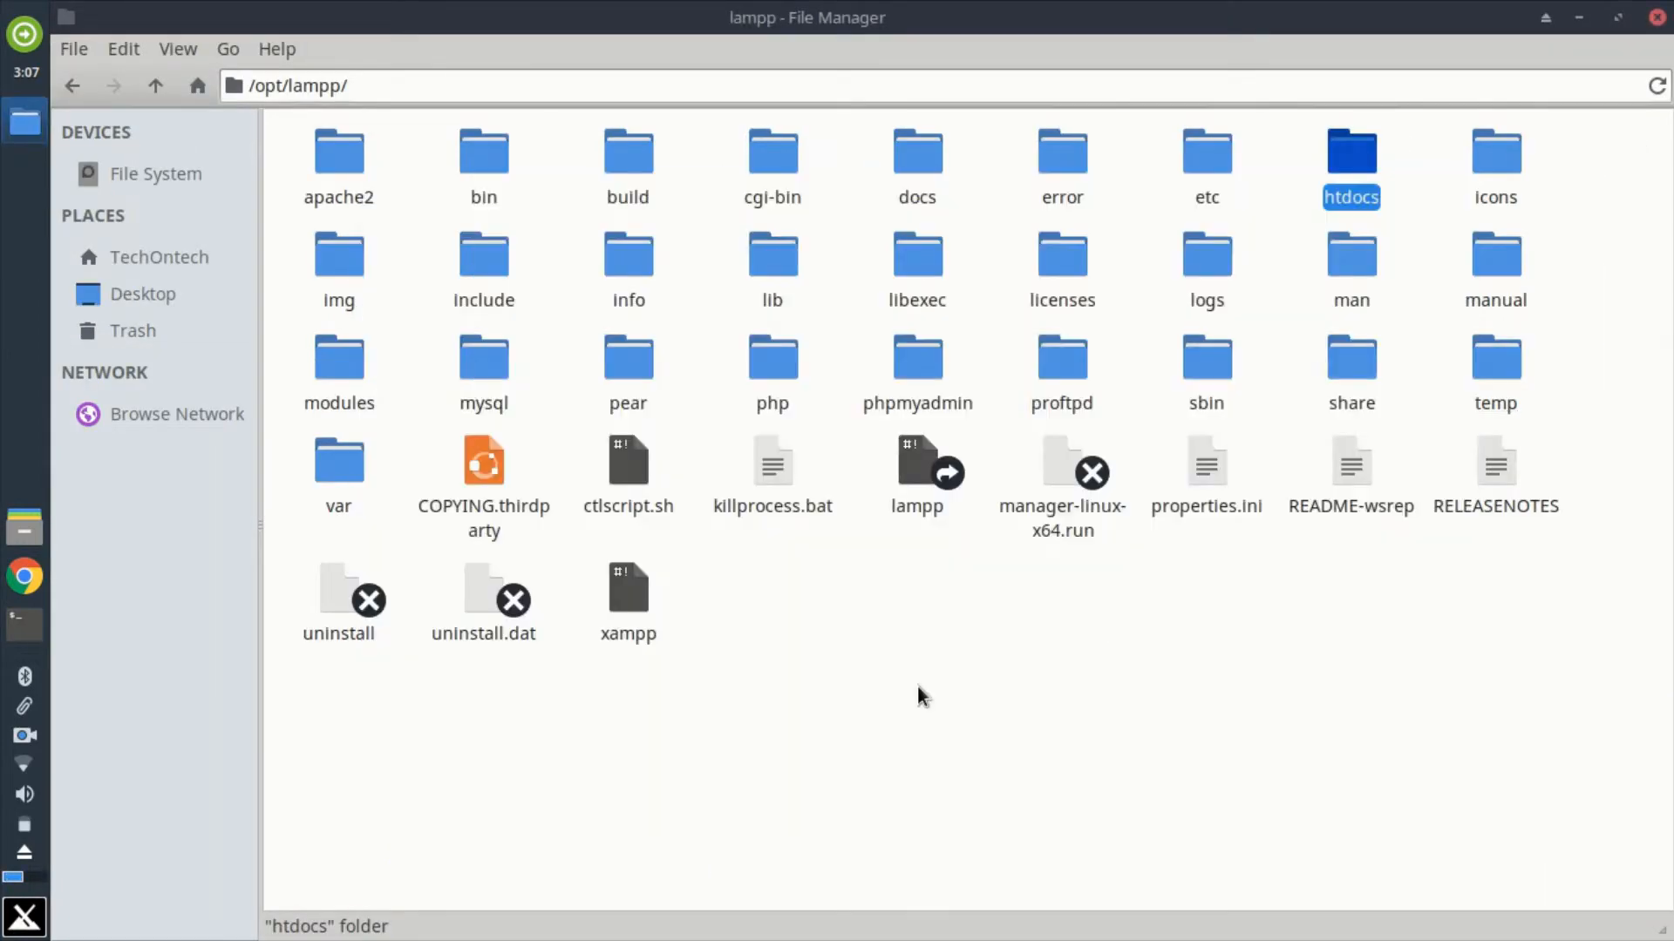
Step: Create a folder named demo inside /opt/lampp/htdocs in the regular file manager
{"action": "double_click", "coordinate": [1353, 197]}
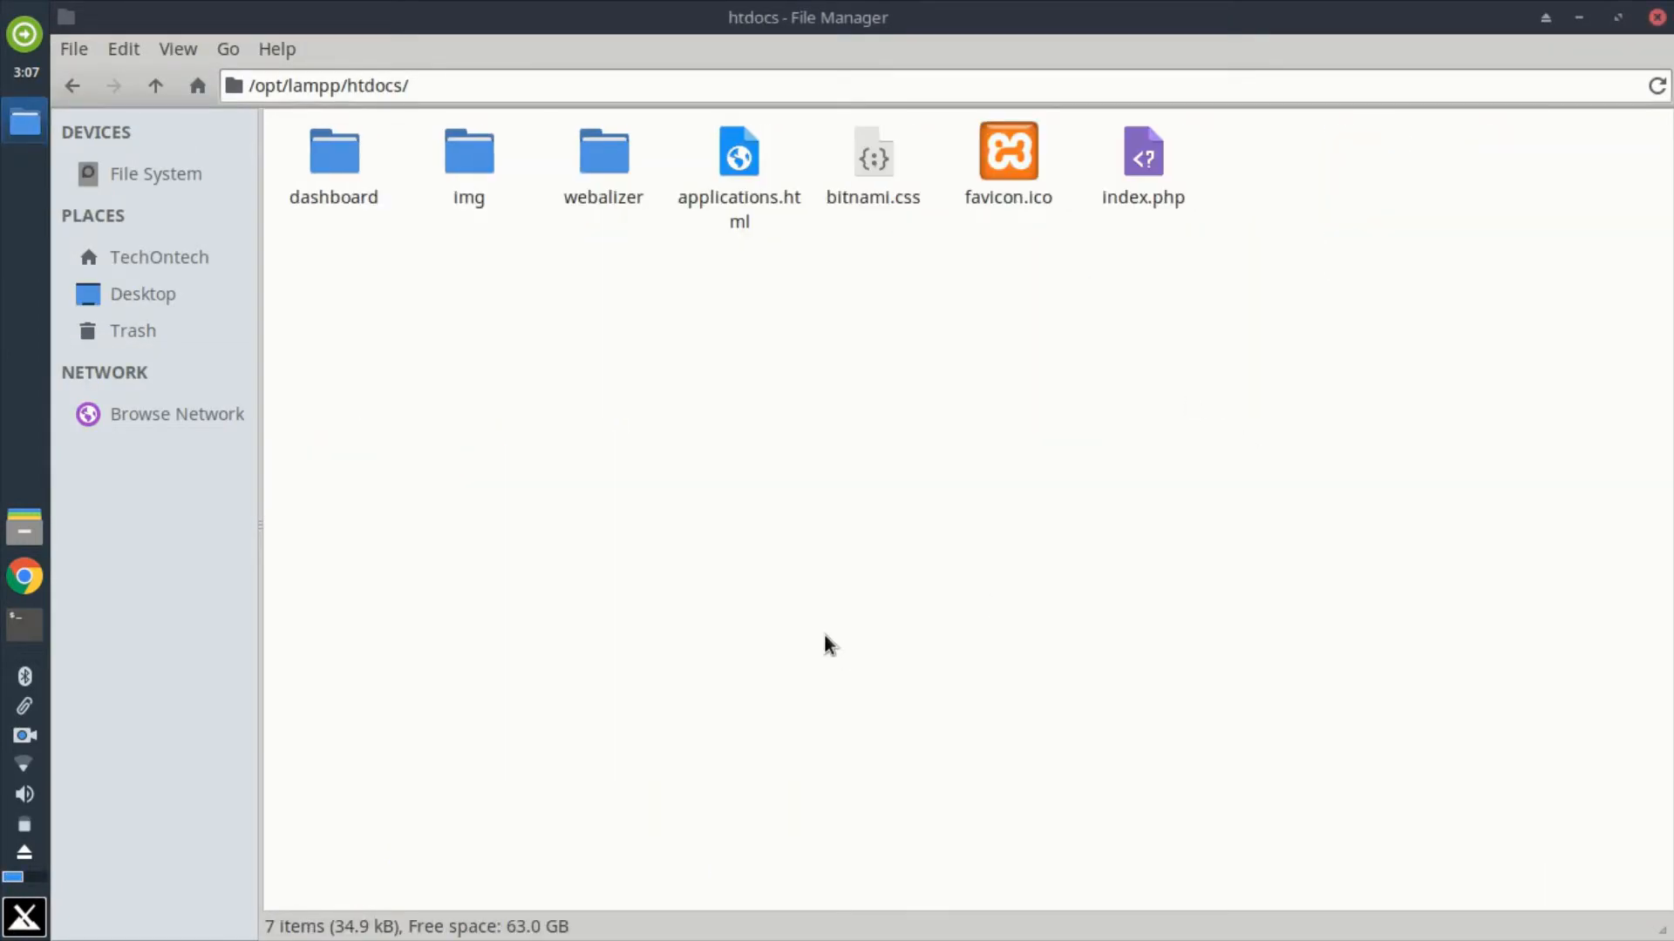
{"action": "right_click", "coordinate": [636, 335]}
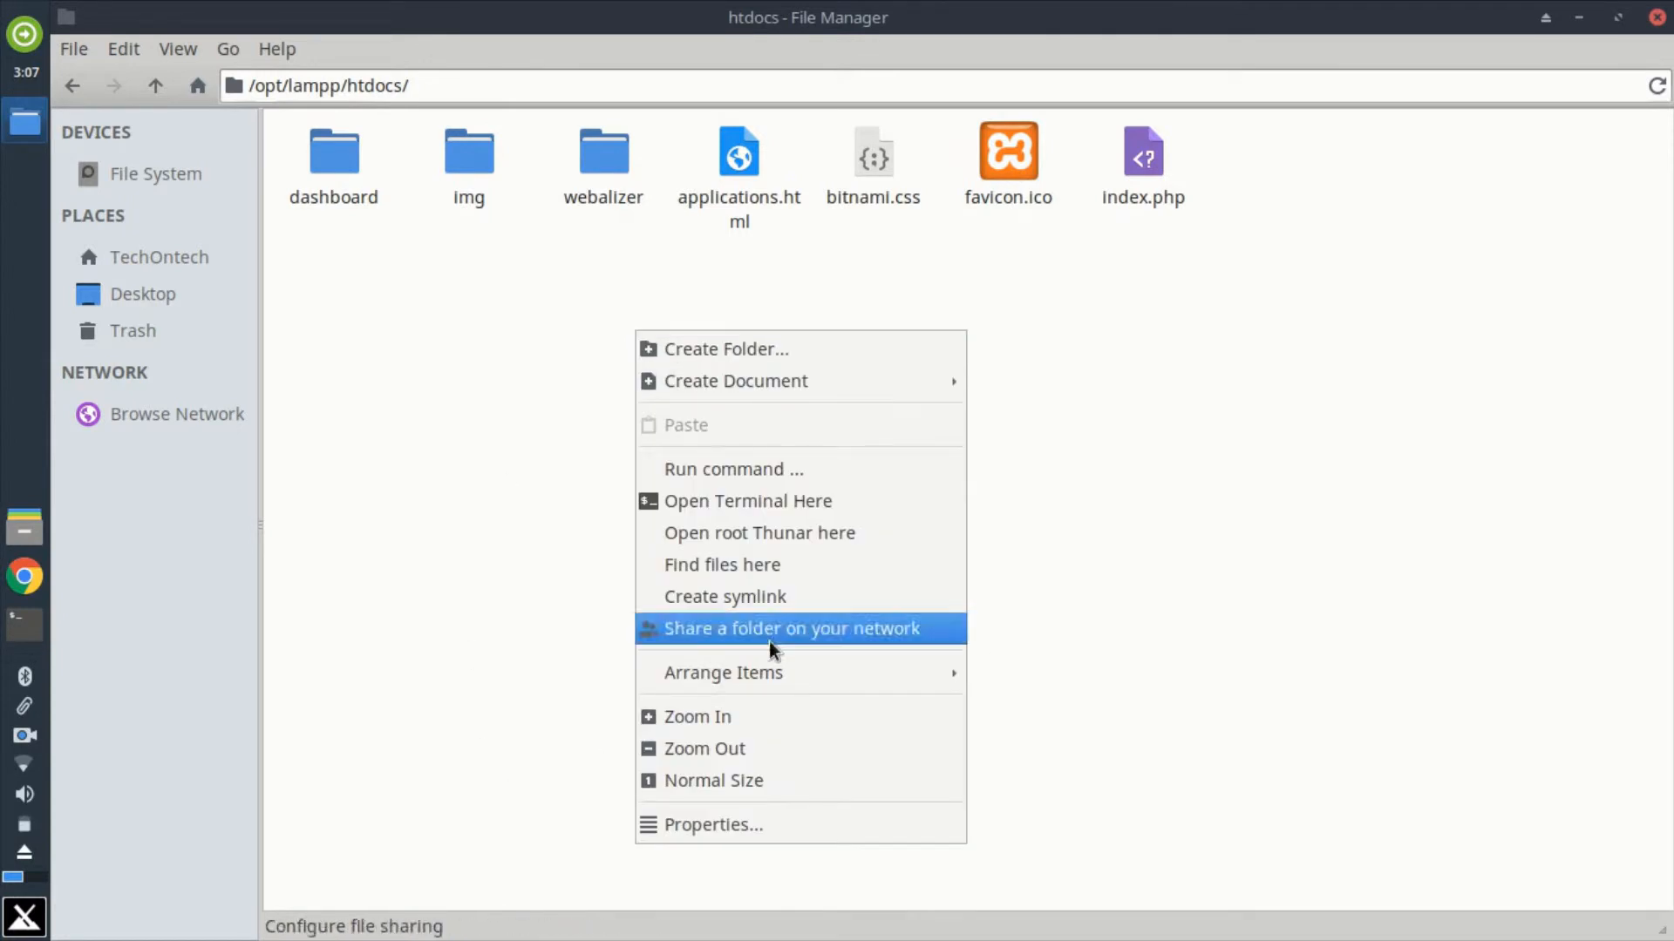
{"action": "left_click", "coordinate": [737, 353]}
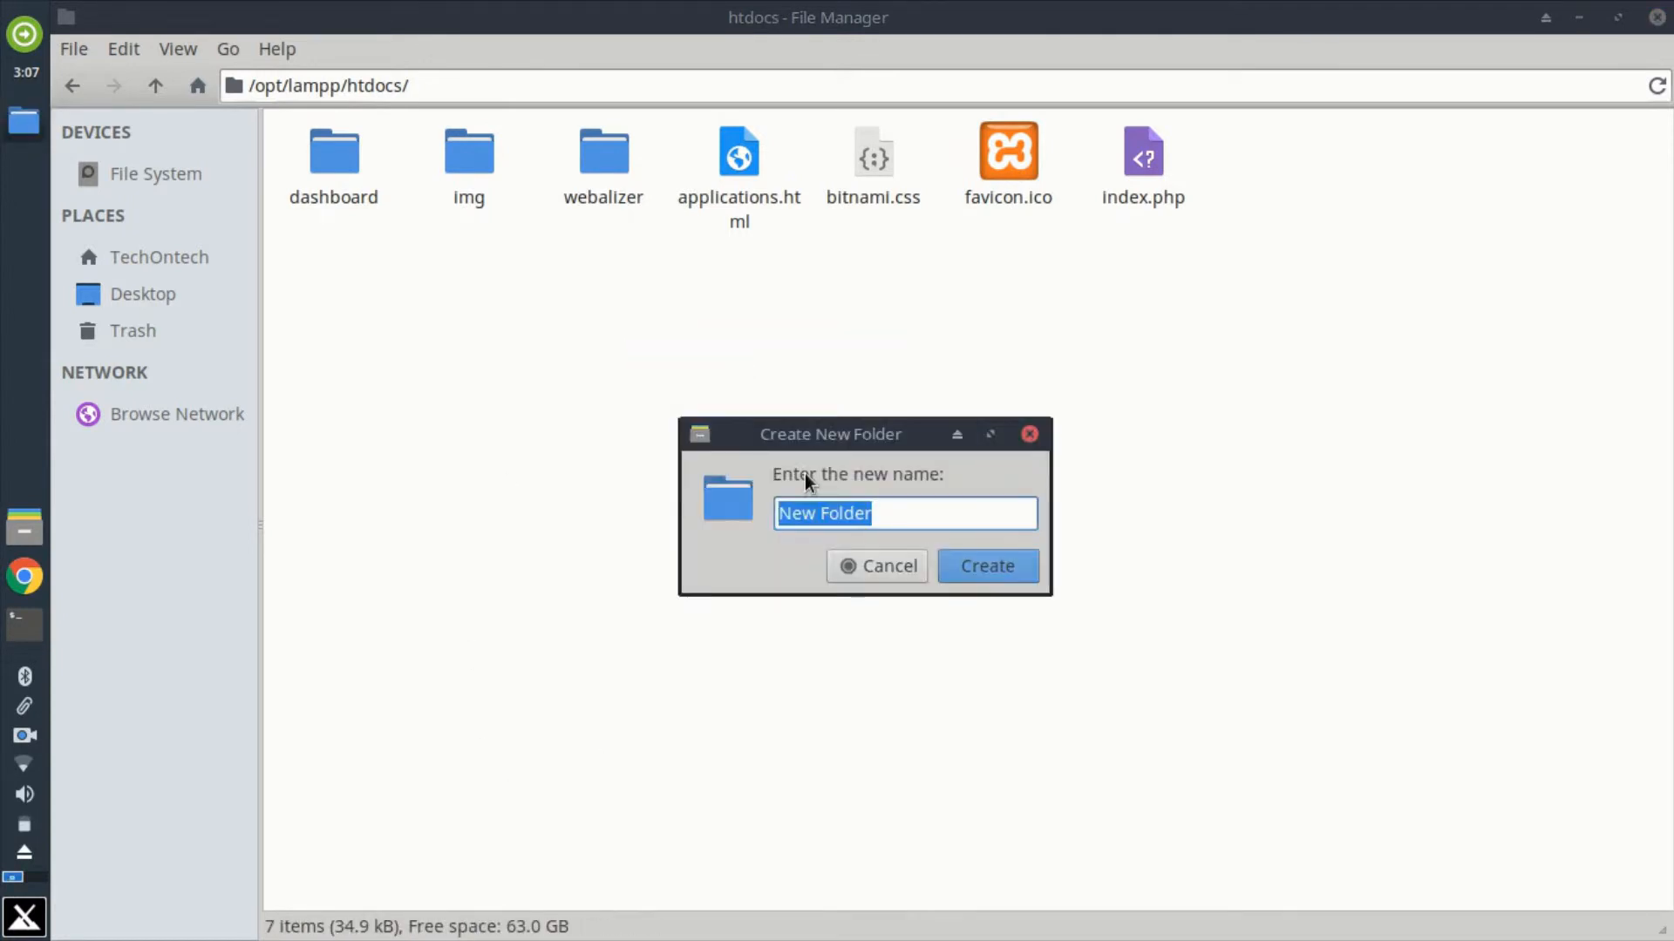
{"action": "type", "text": "demo"}
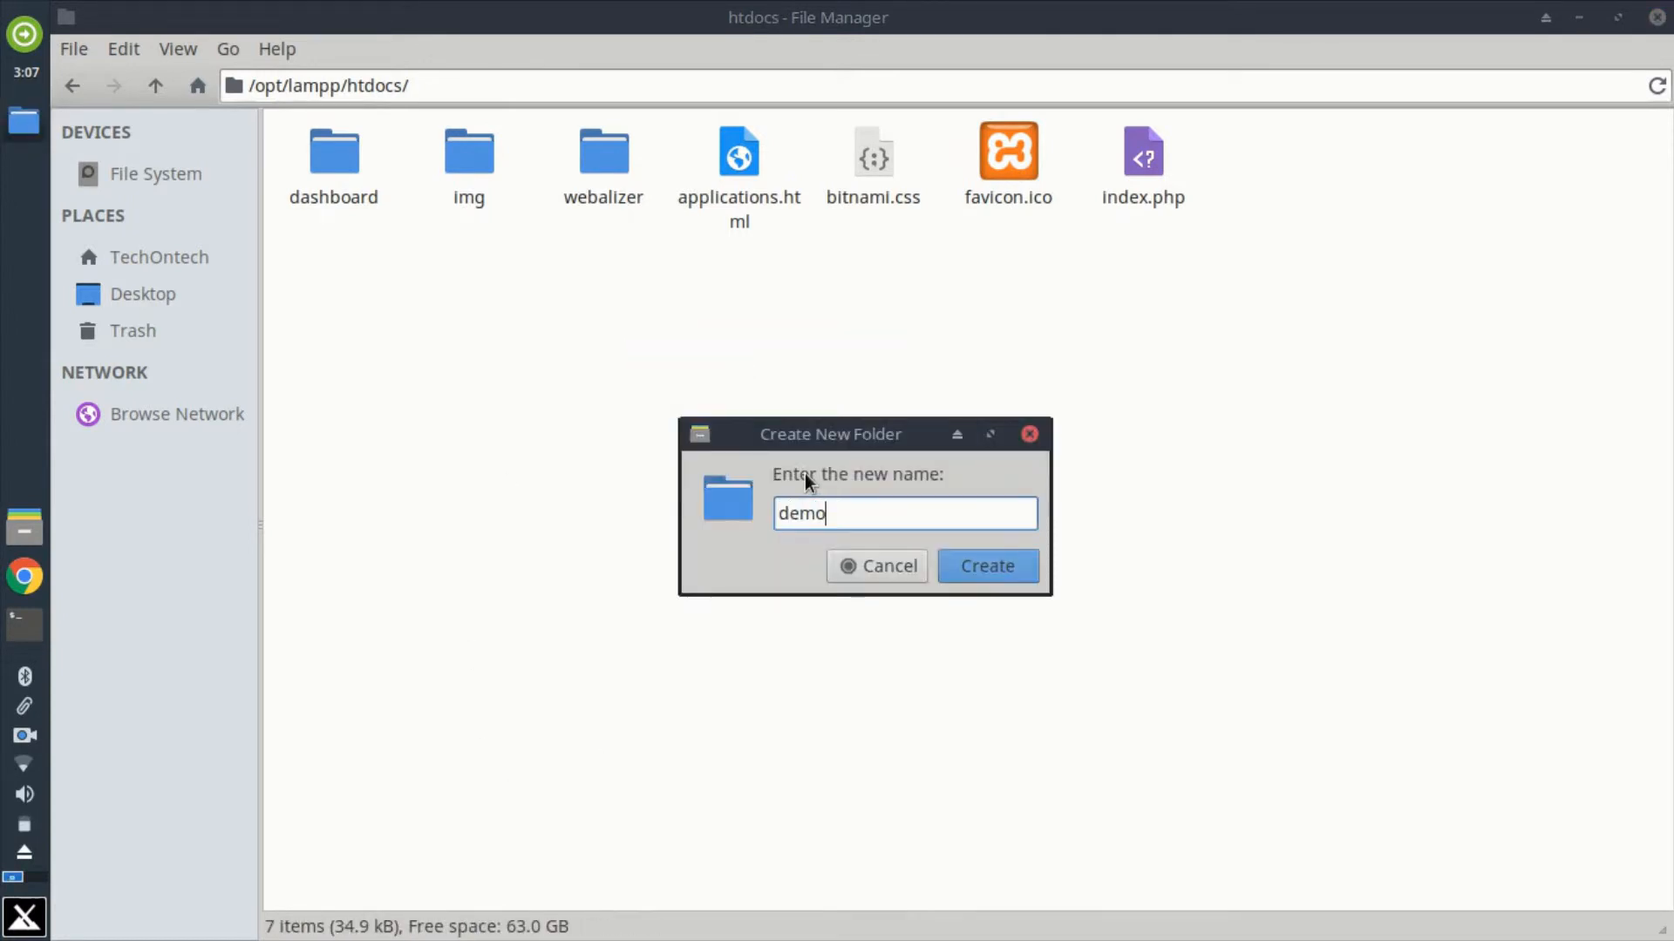
{"action": "left_click", "coordinate": [1013, 562]}
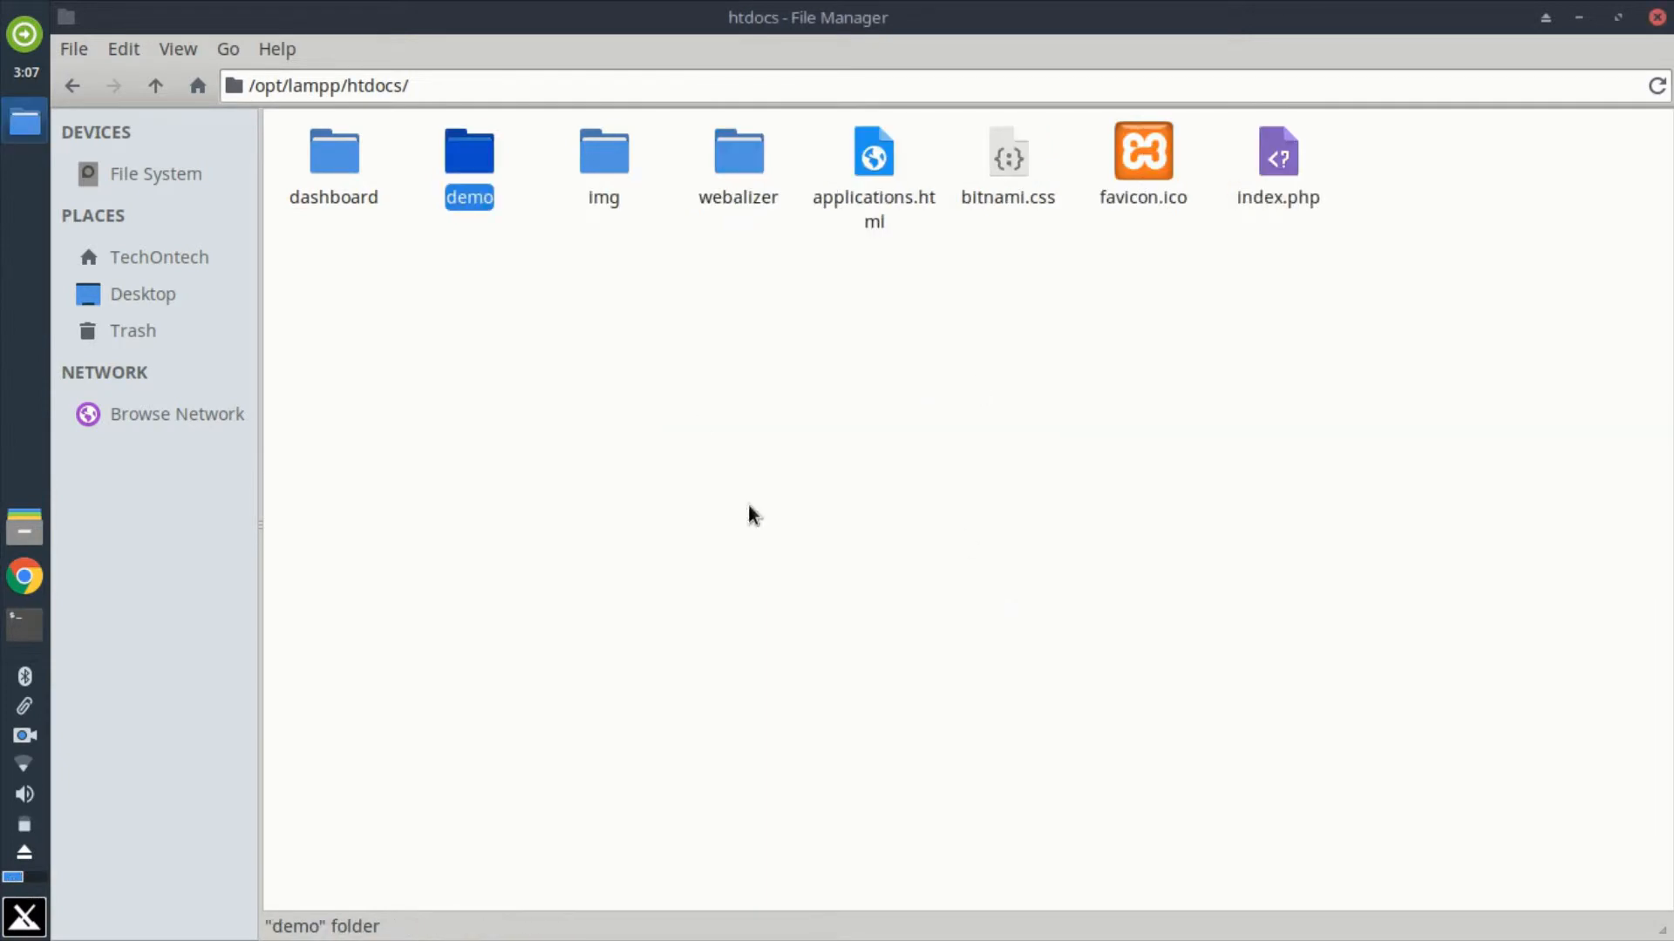
Step: Open a terminal inside the demo folder, run code . to open it in Visual Studio Code, and maximize the editor window
{"action": "double_click", "coordinate": [462, 169]}
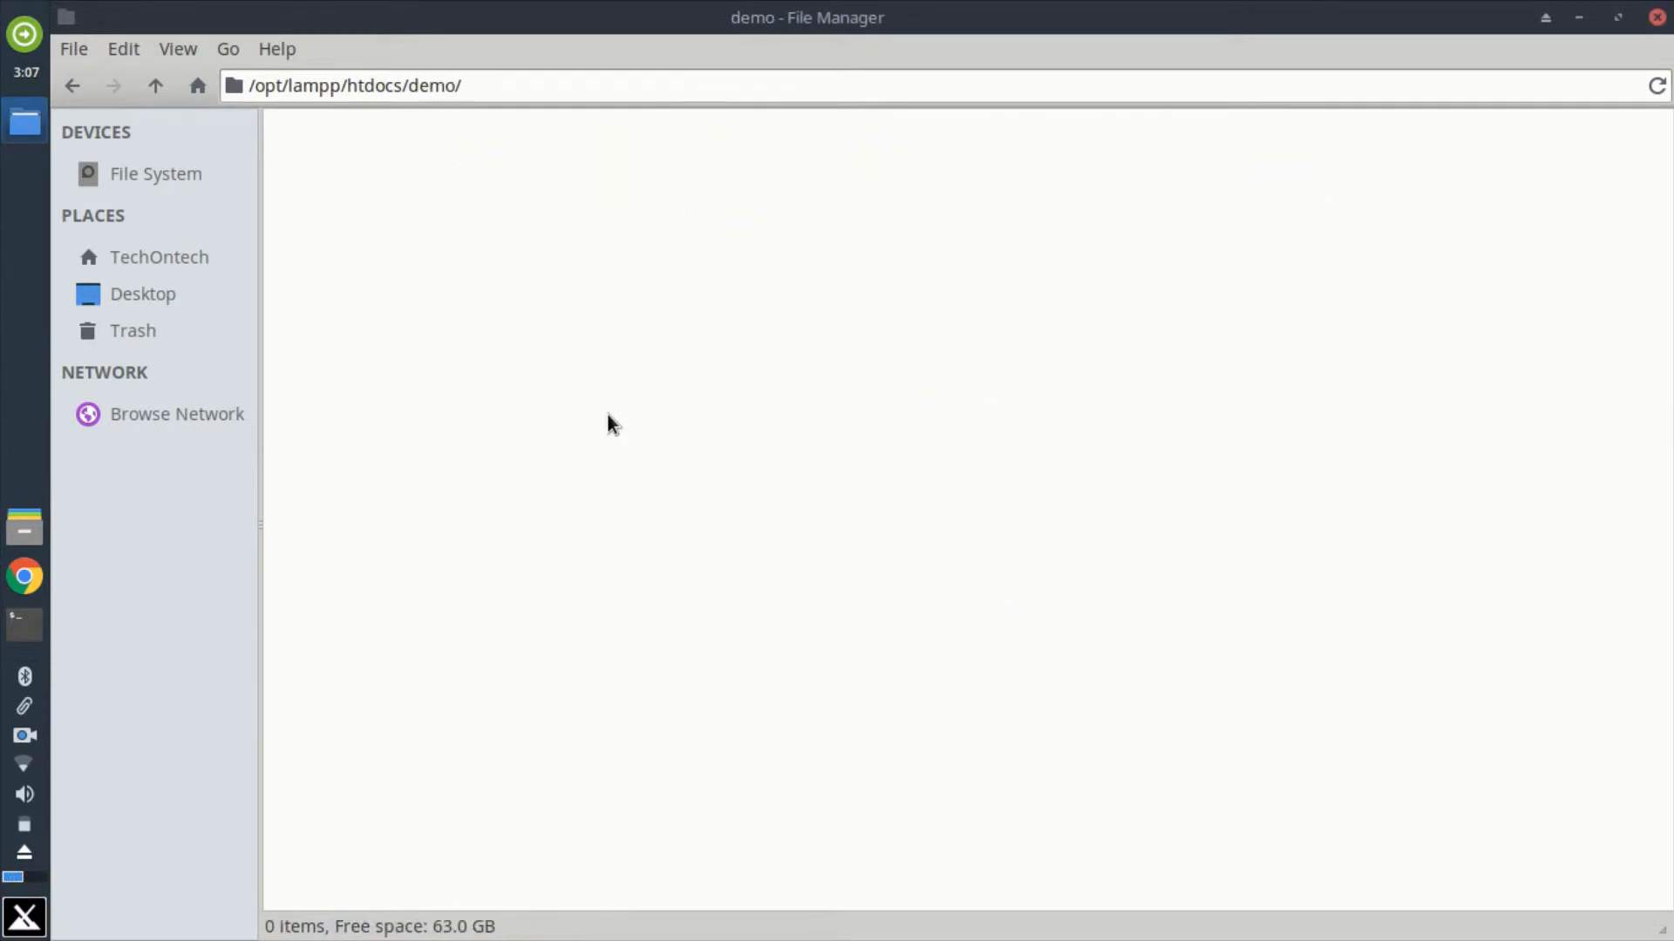
{"action": "right_click", "coordinate": [575, 301]}
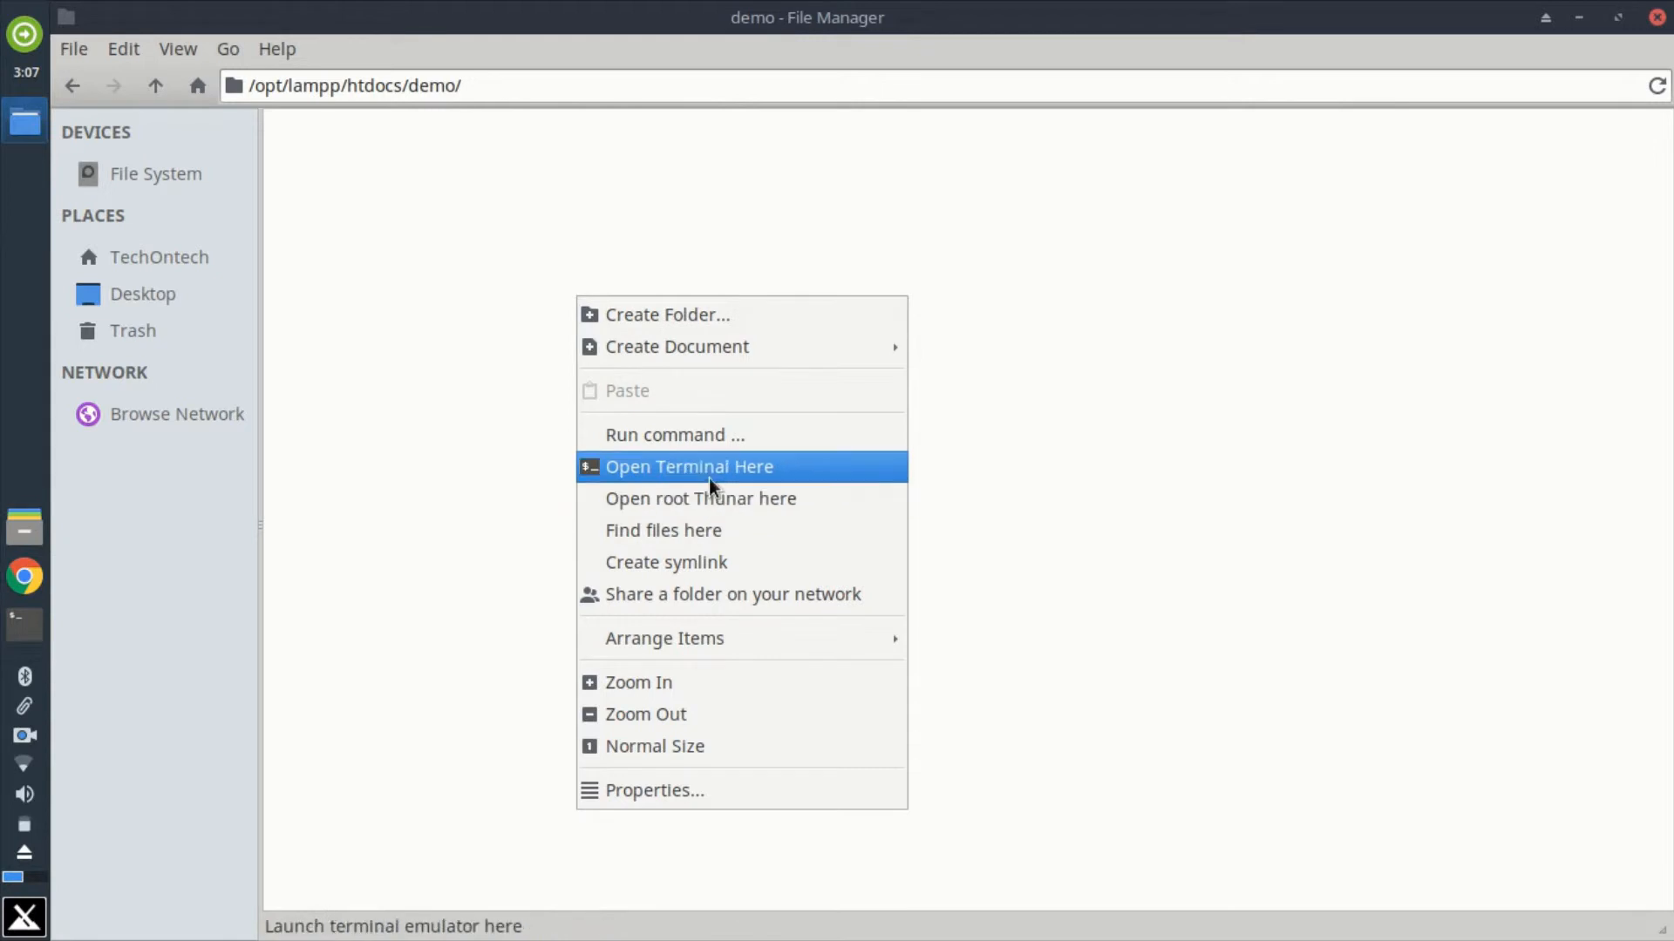
{"action": "left_click", "coordinate": [708, 469]}
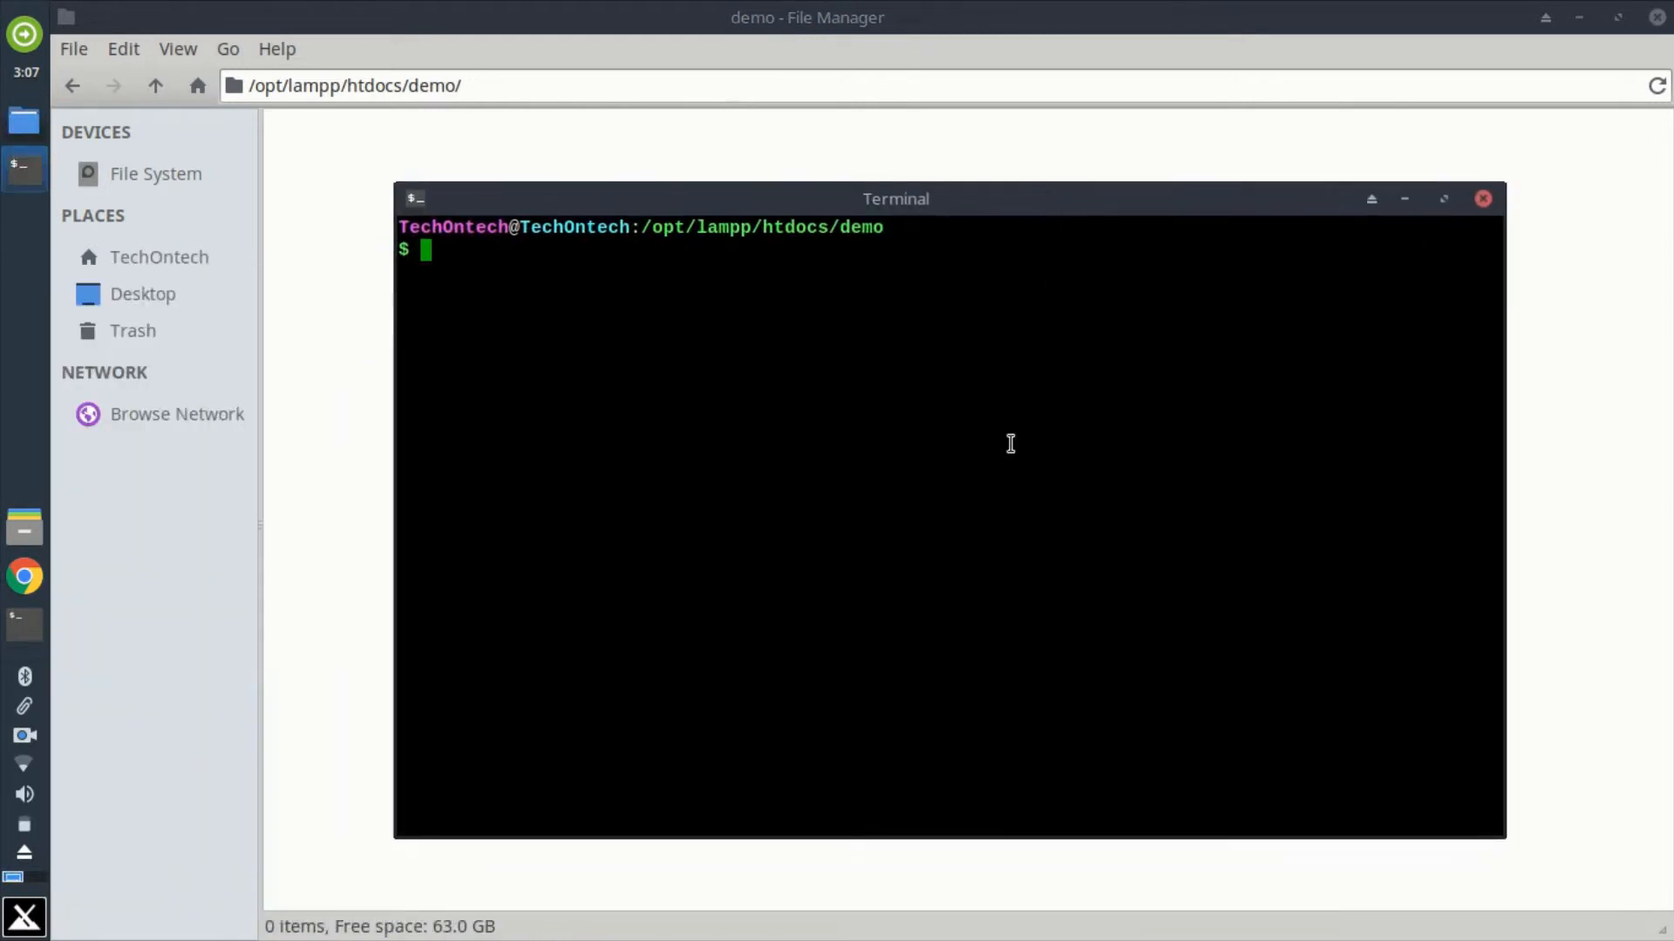
{"action": "type", "text": "code ."}
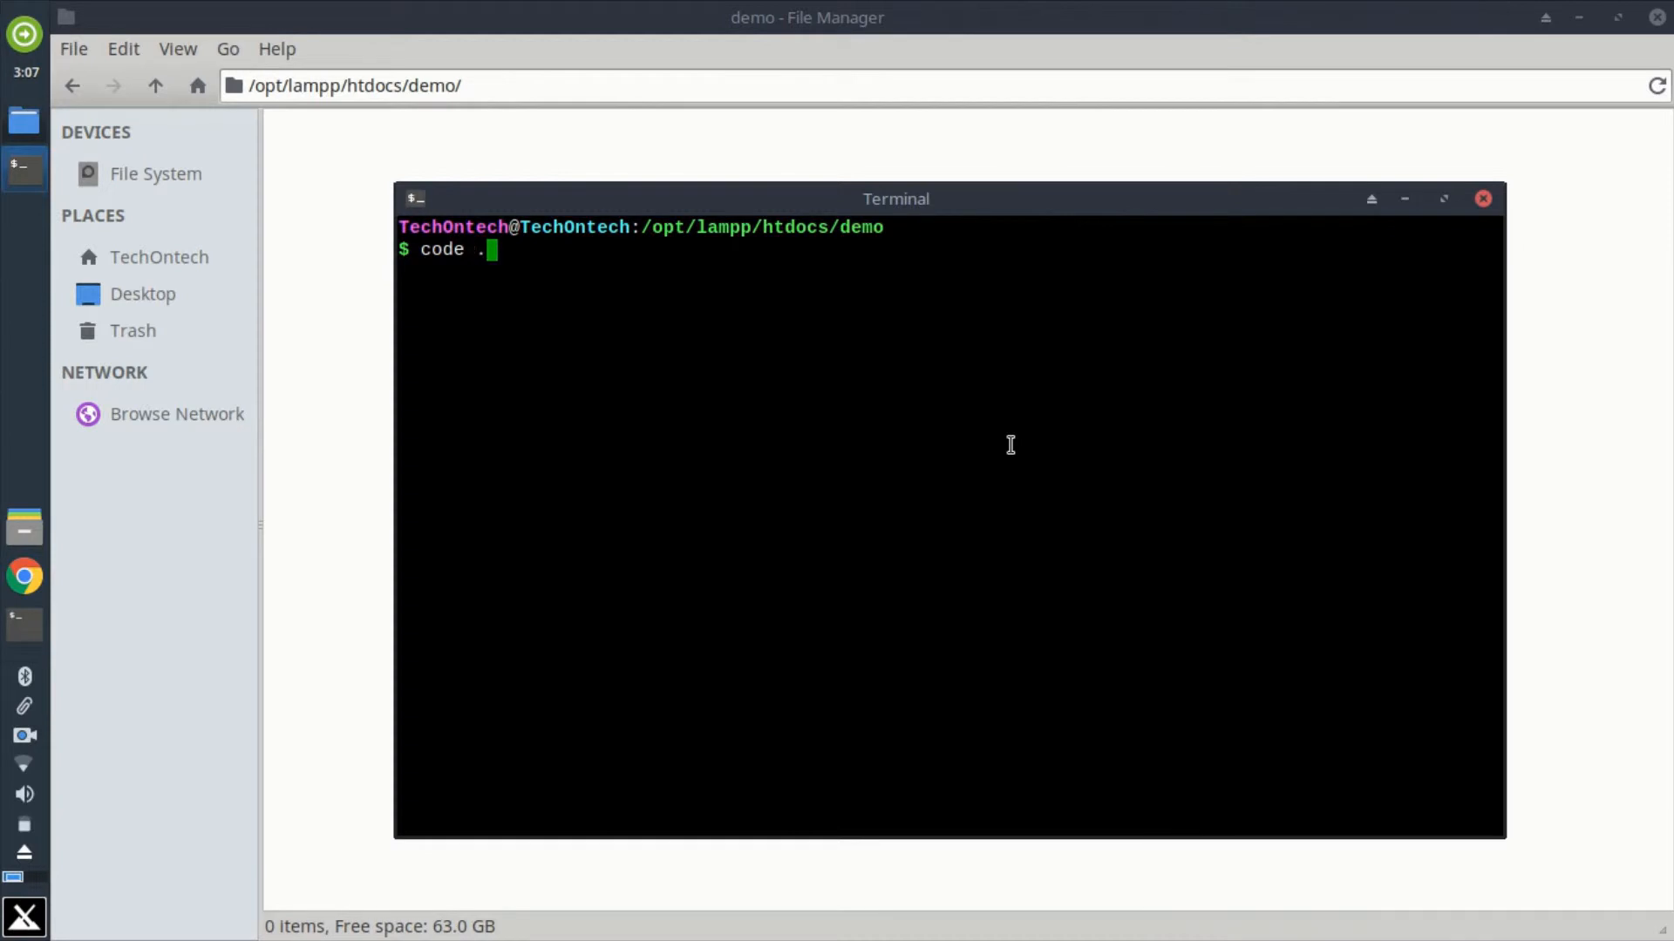
{"action": "key", "text": "Return"}
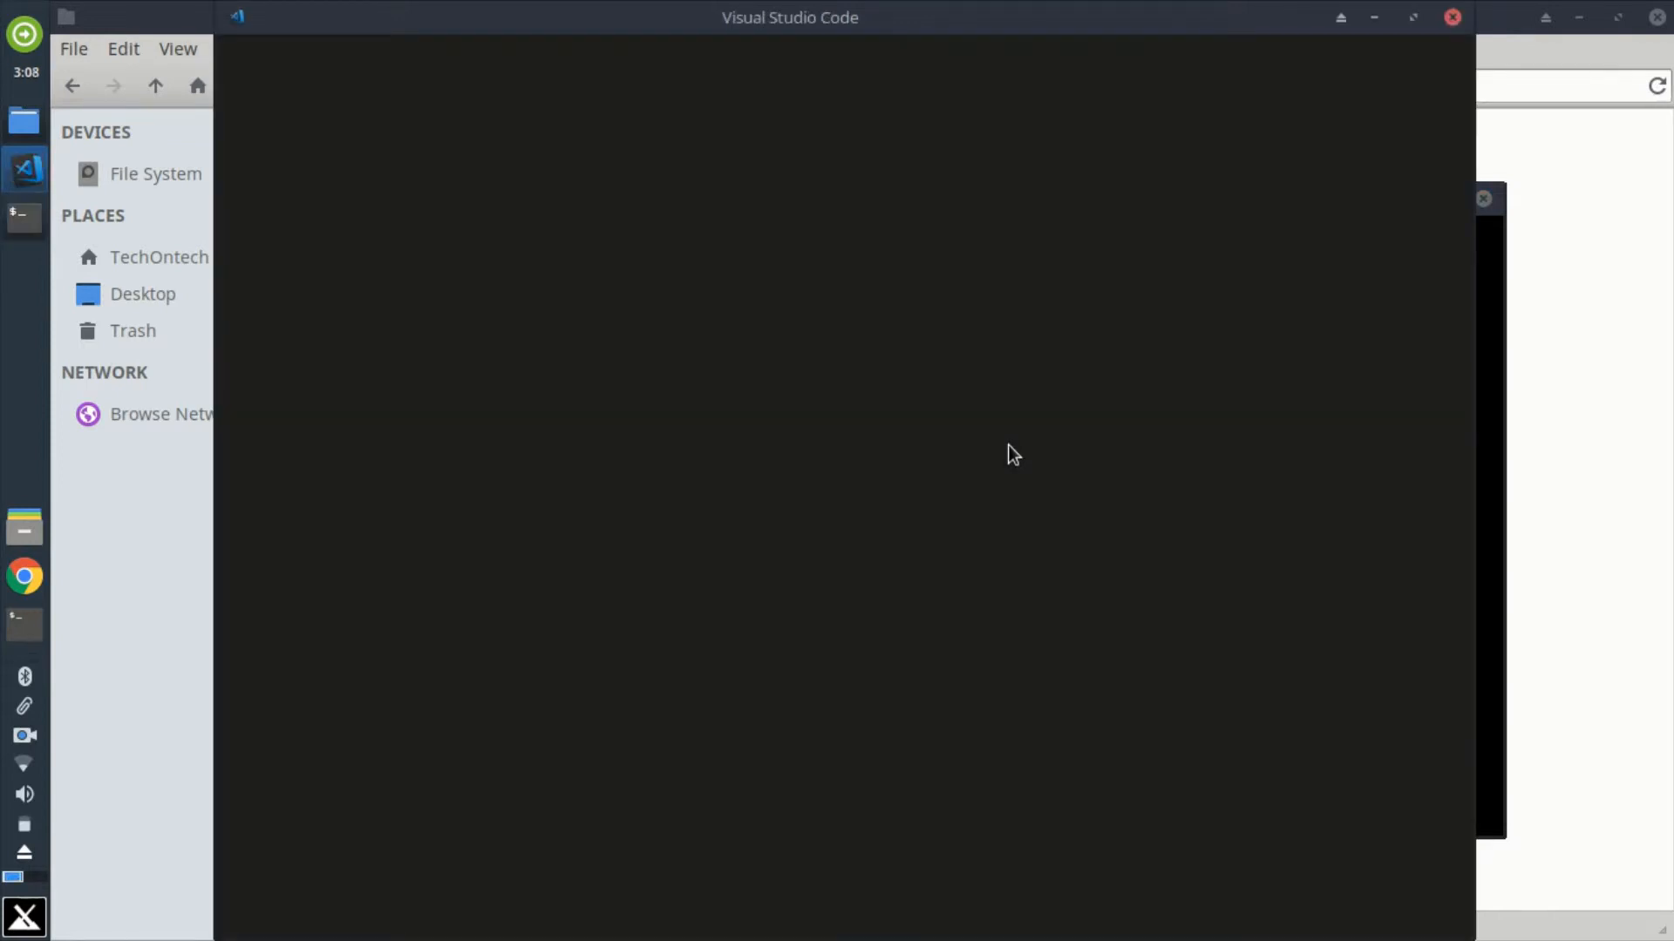
{"action": "left_click", "coordinate": [1412, 17]}
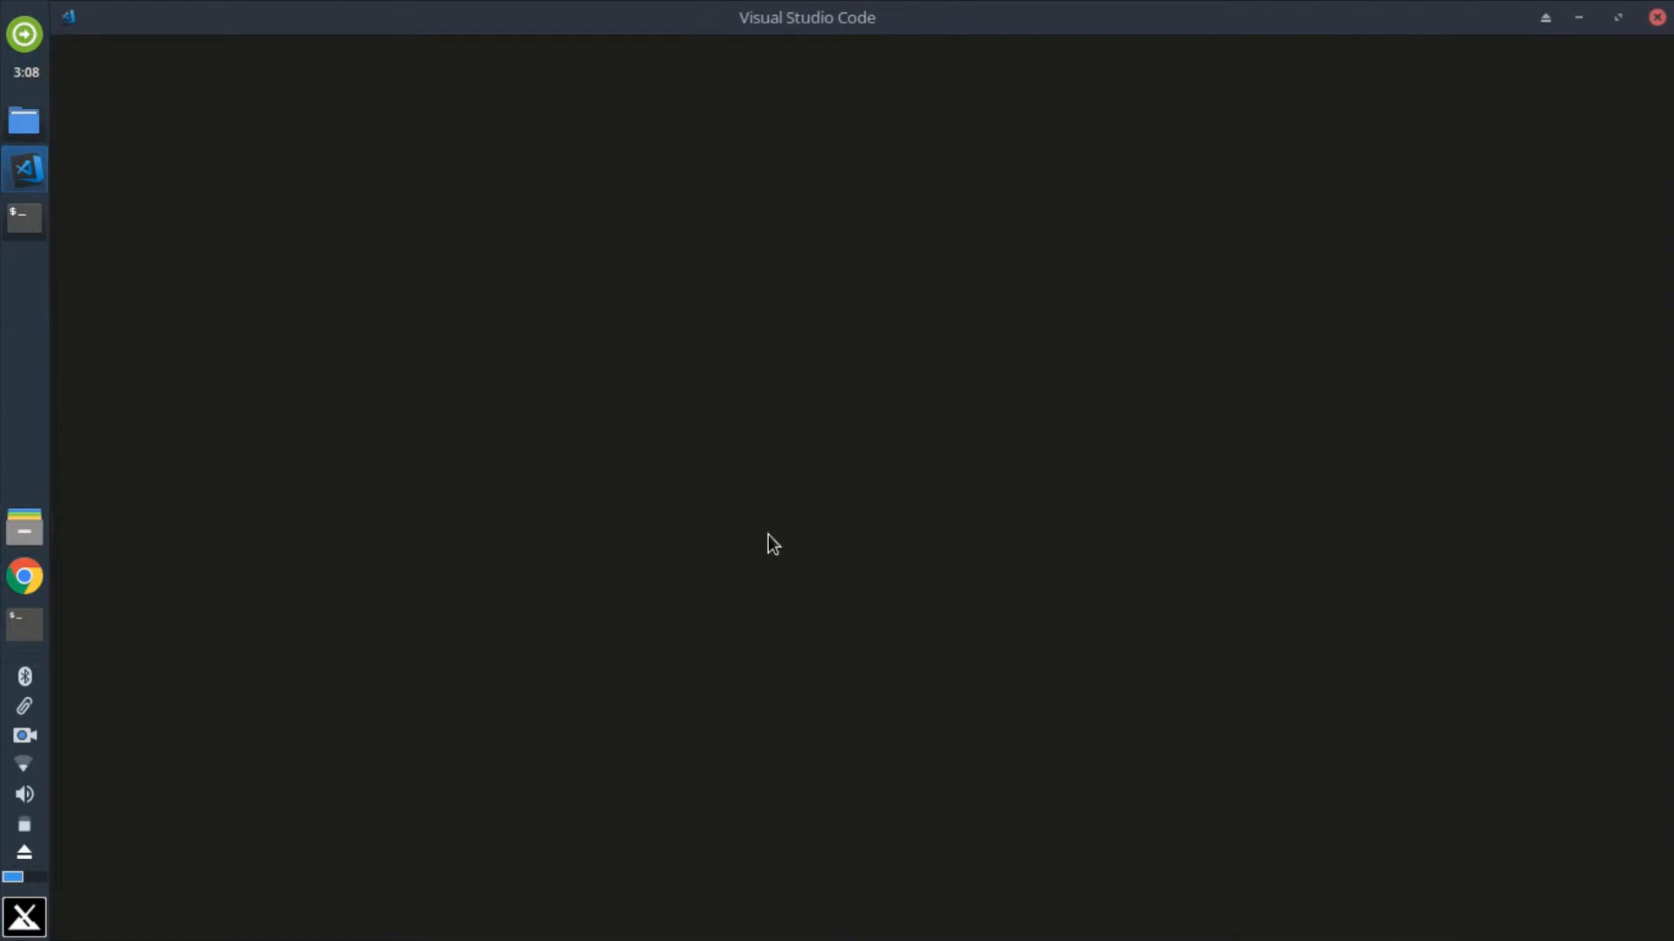
Step: Close the browser window opened by Visual Studio Code and the editor's Welcome page
{"action": "left_click", "coordinate": [649, 616]}
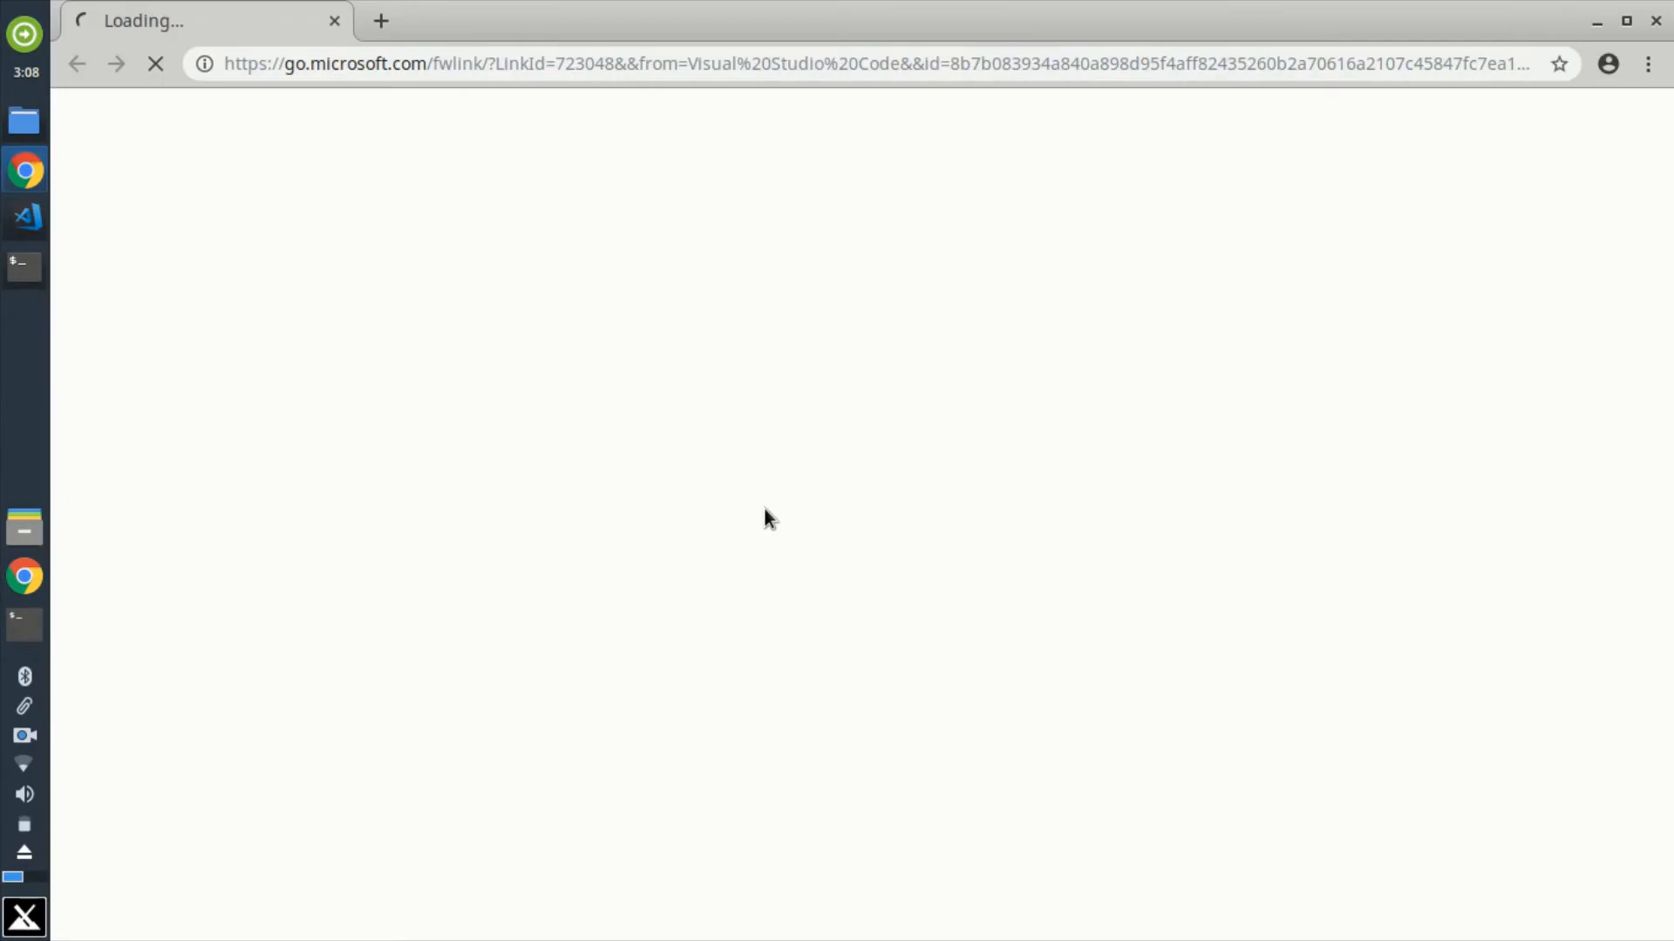
{"action": "left_click", "coordinate": [1655, 22]}
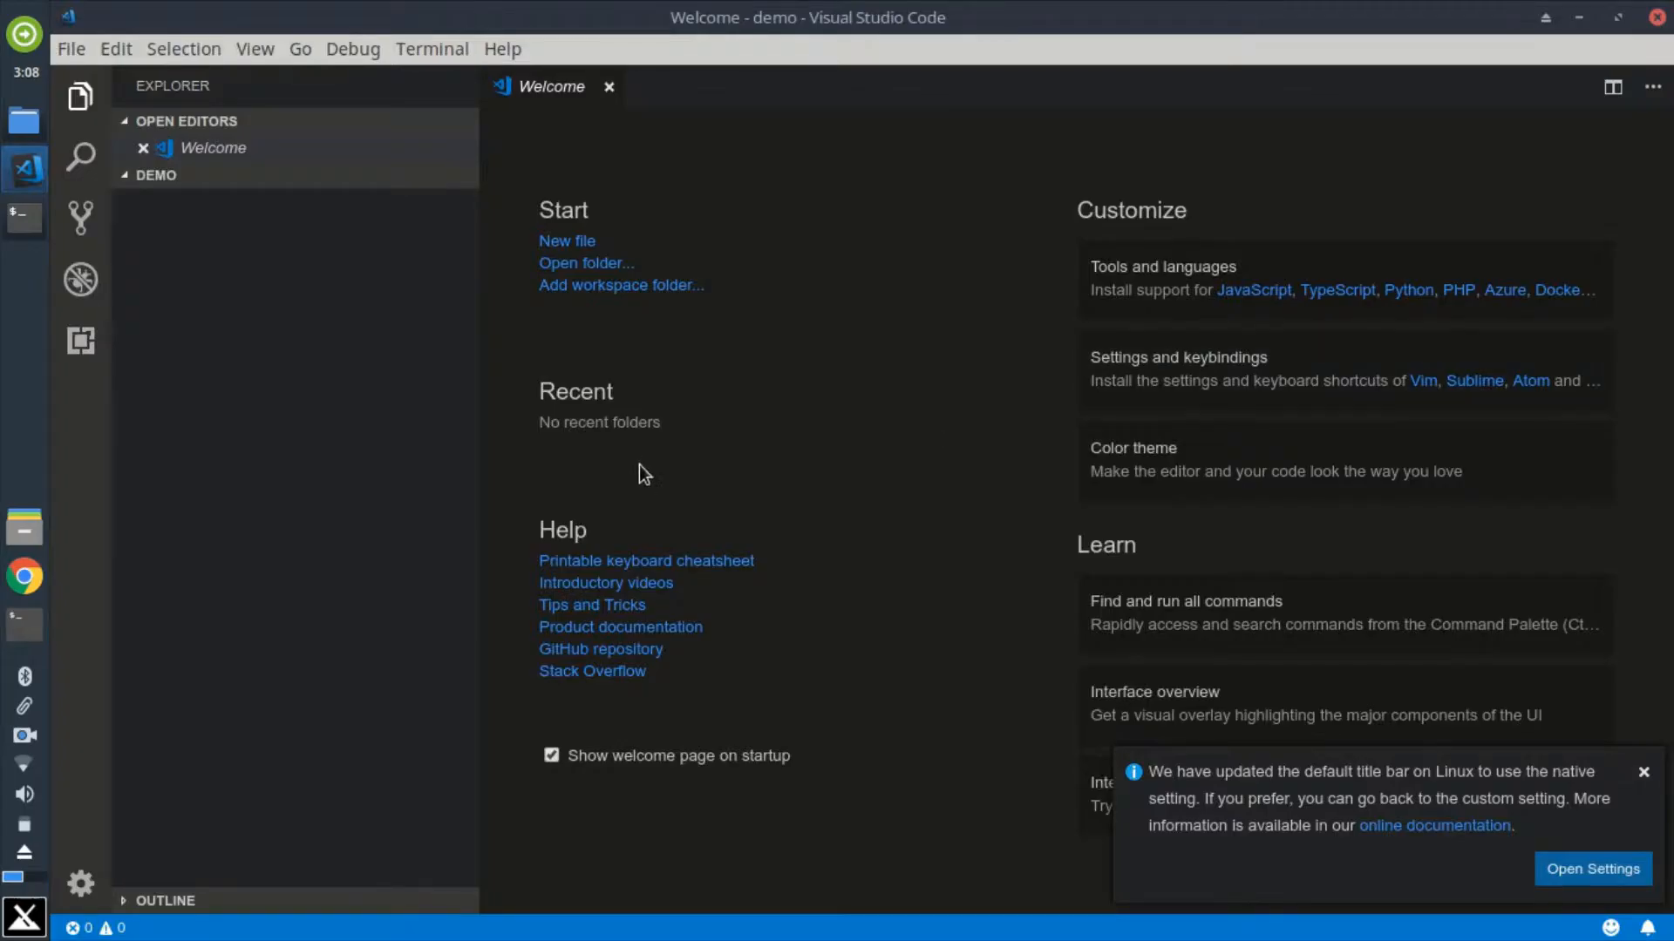
{"action": "left_click", "coordinate": [608, 87]}
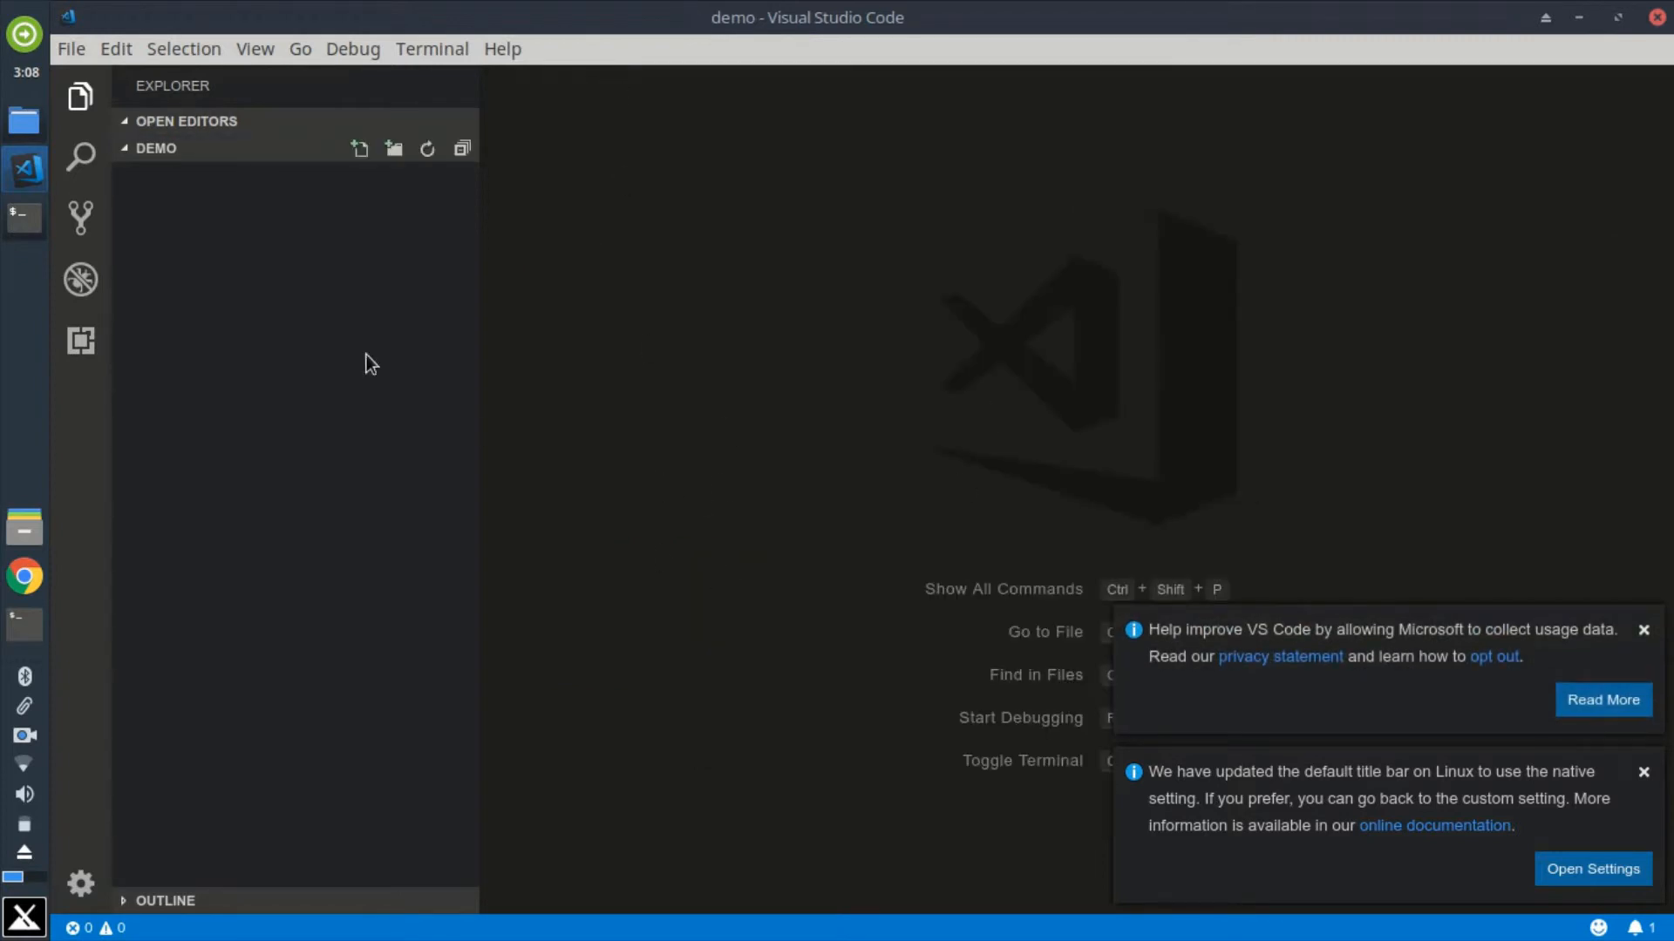
Step: Create a new file named index.php in the demo folder
{"action": "left_click", "coordinate": [359, 149]}
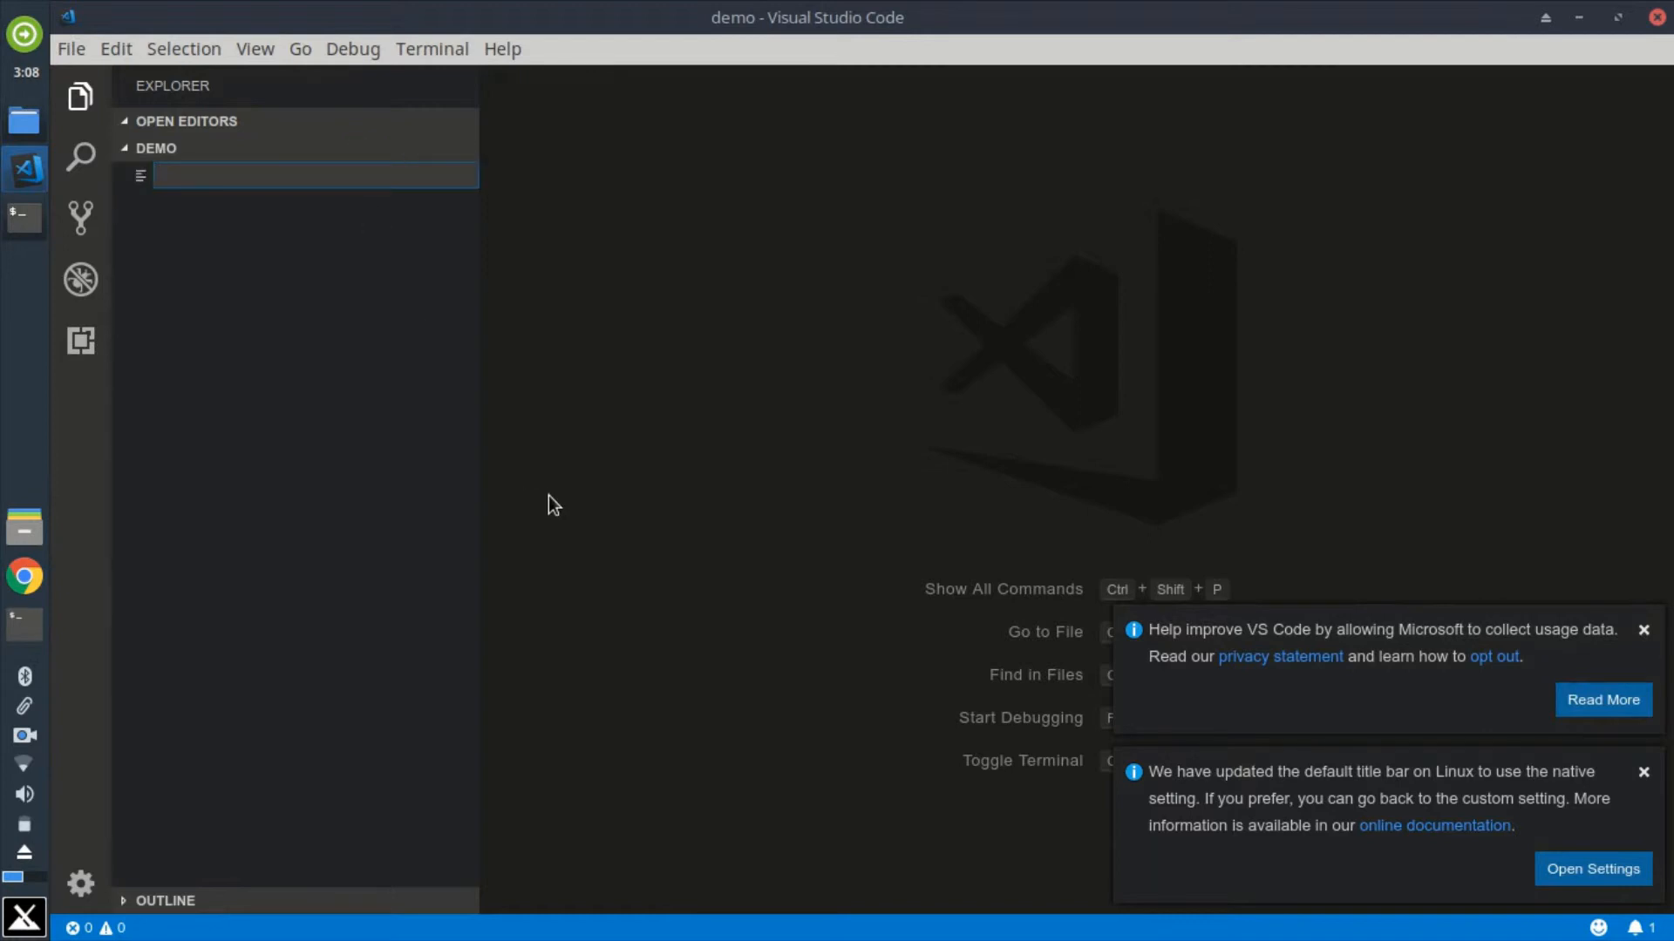
{"action": "type", "text": "index.php"}
{"action": "key", "text": "Return"}
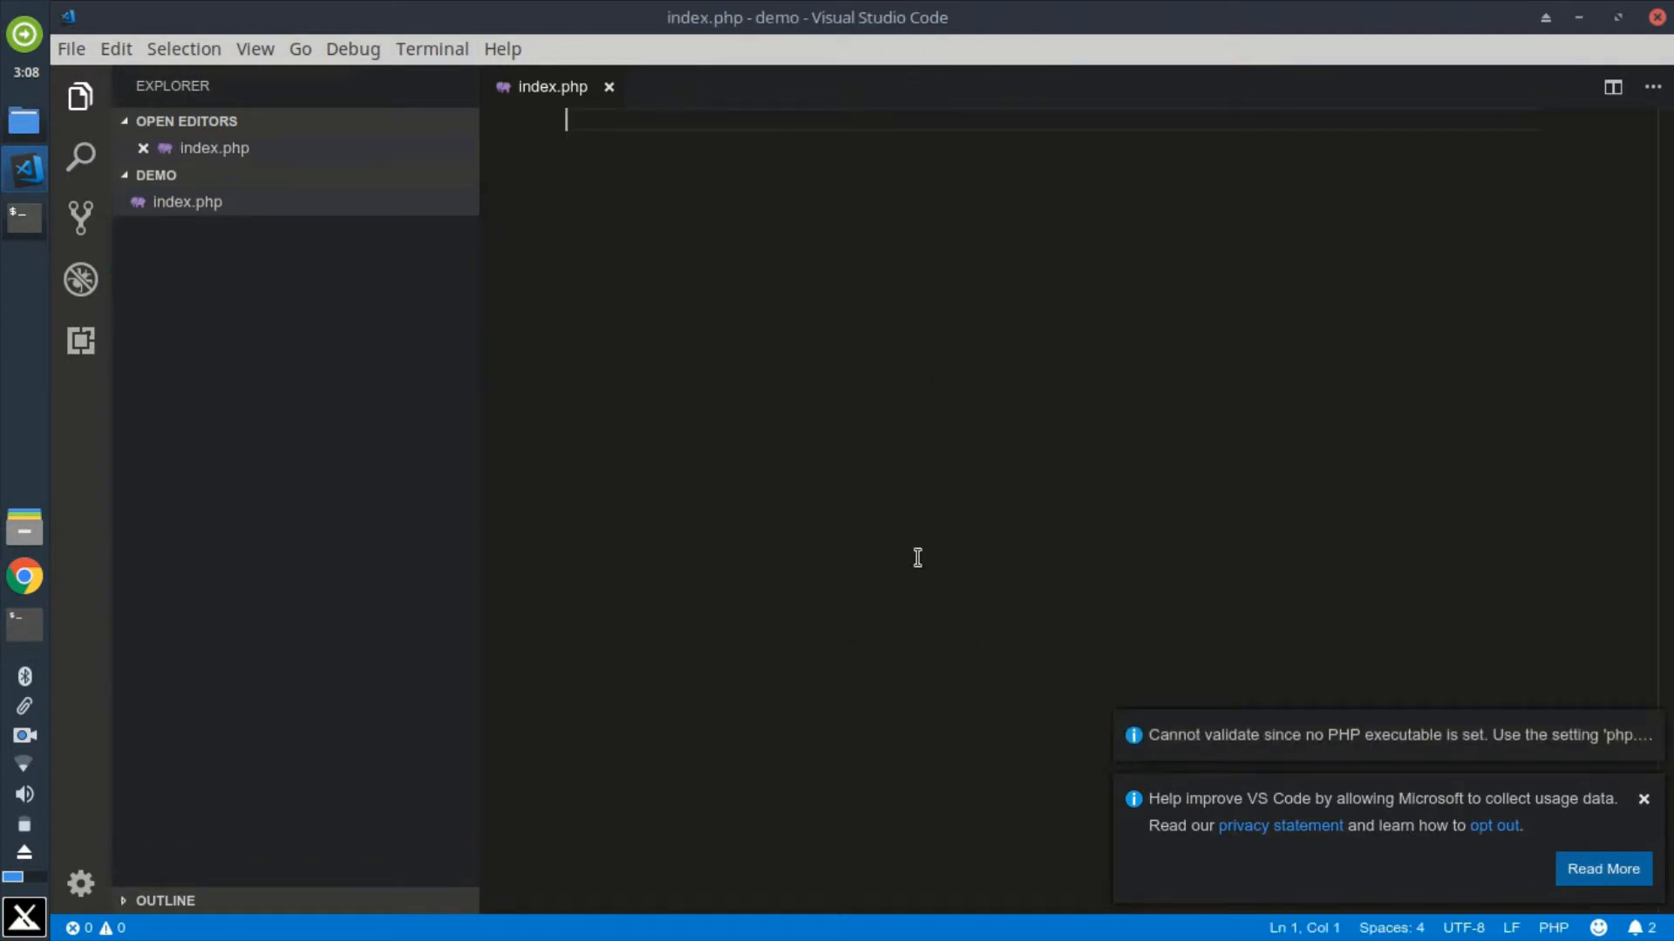
Step: Insert the HTML boilerplate into index.php with the ! Emmet abbreviation and set the page title to Demo
{"action": "type", "text": "!"}
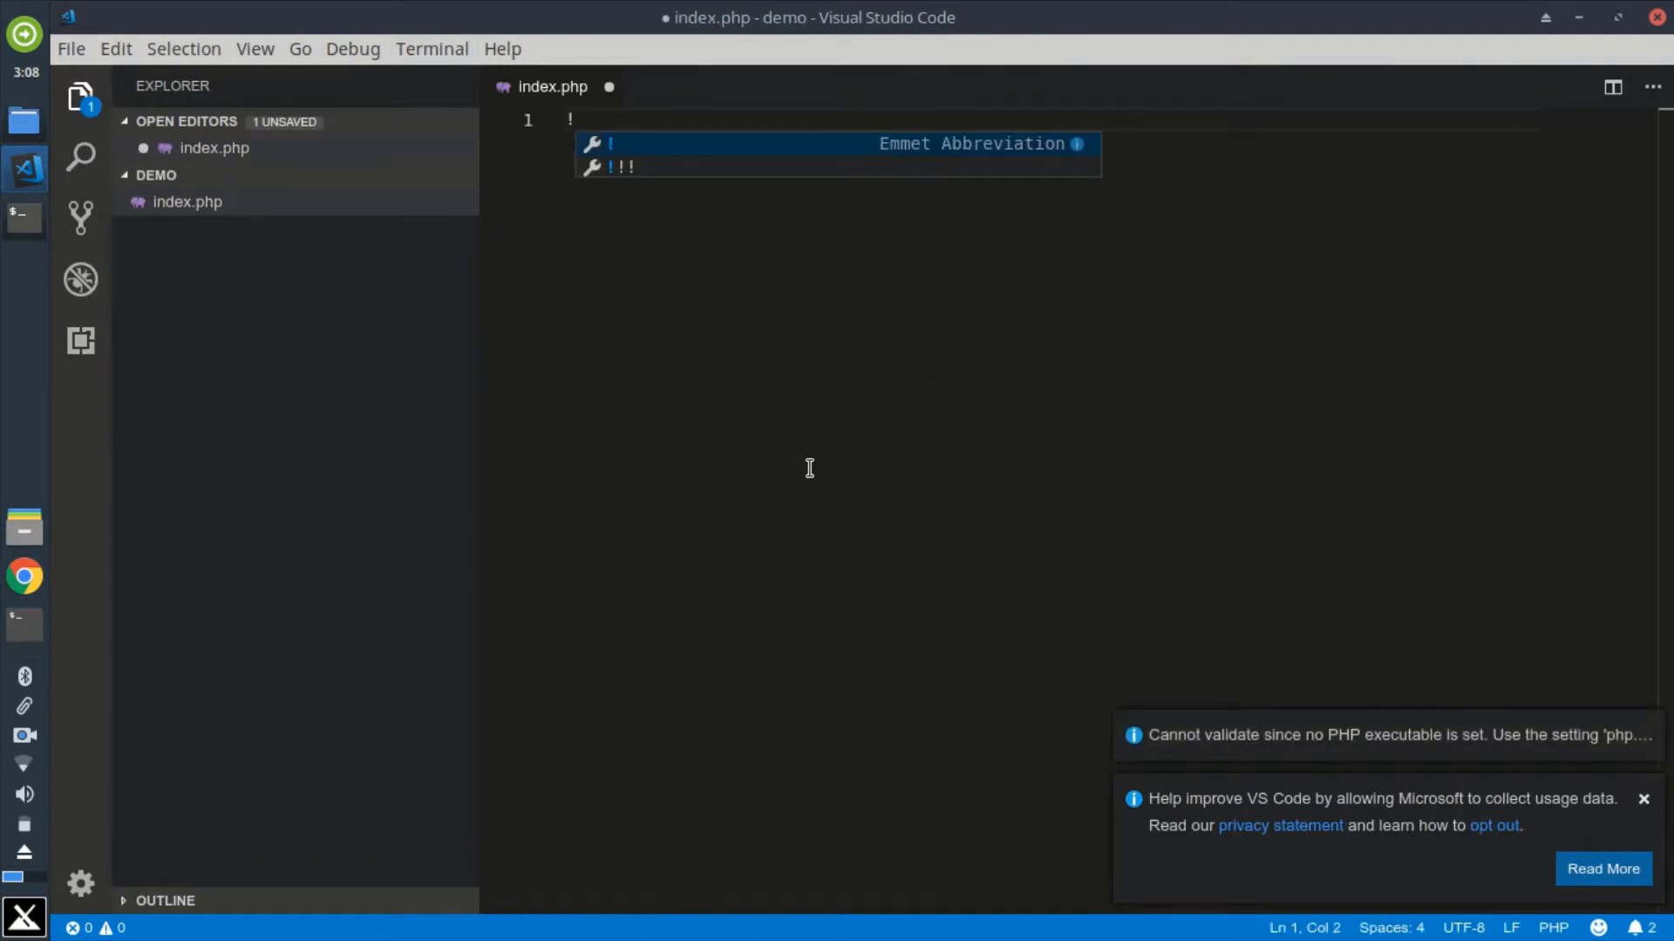
{"action": "key", "text": "Tab"}
{"action": "key", "text": "Tab"}
{"action": "key", "text": "Tab"}
{"action": "key", "text": "Tab"}
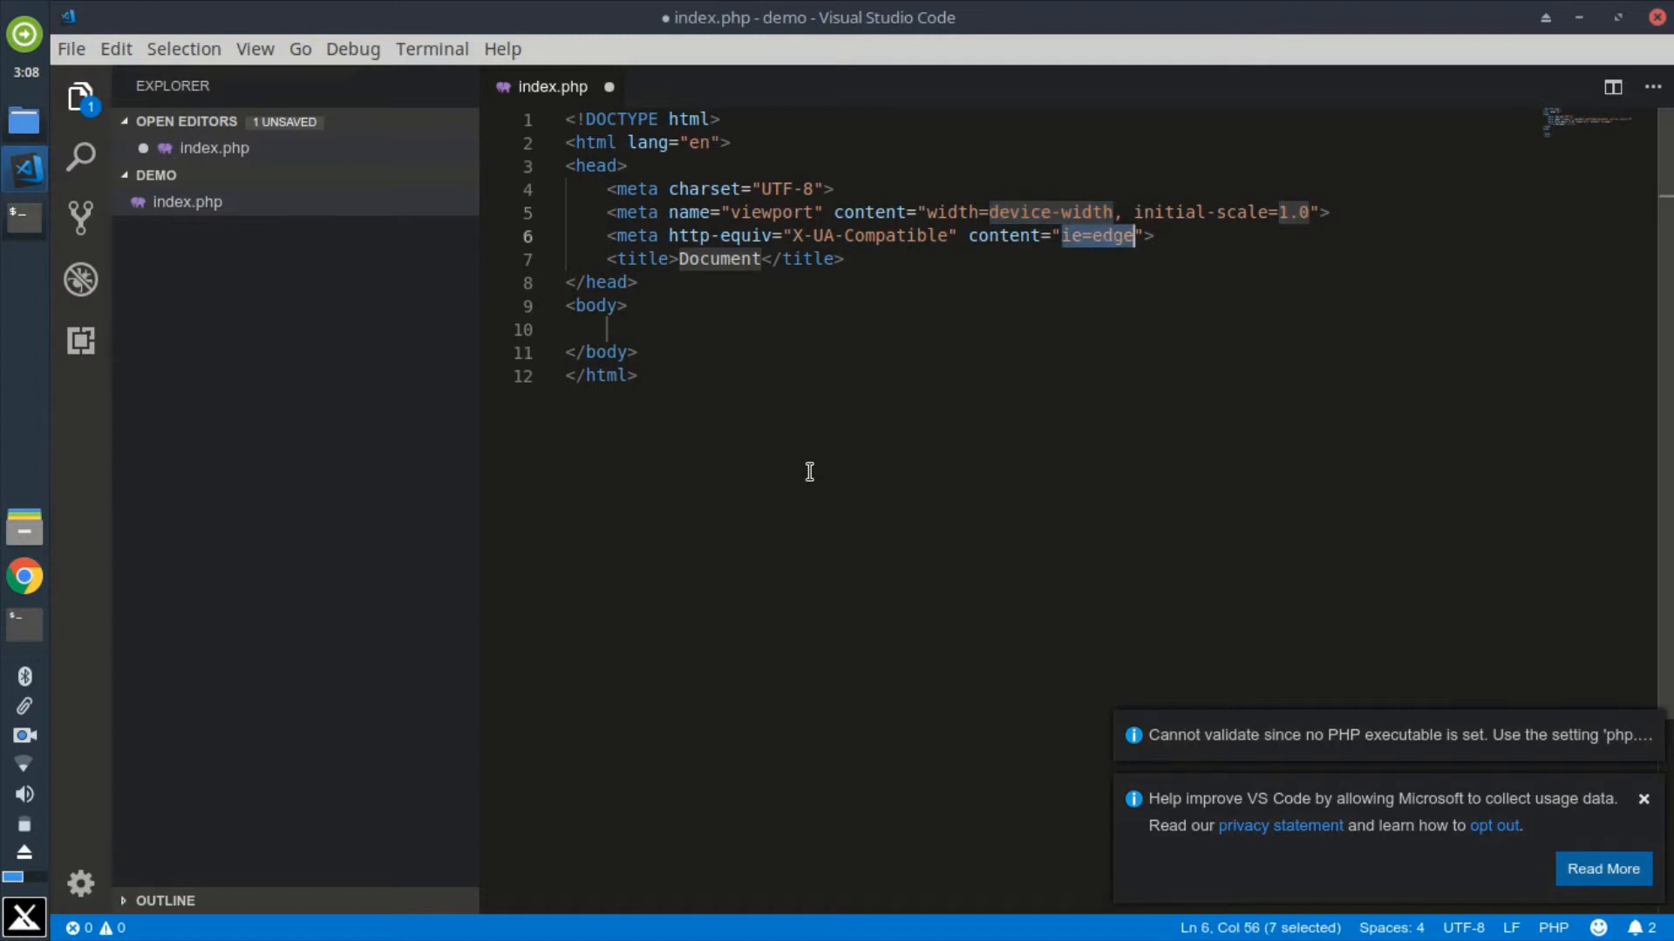
{"action": "type", "text": "Demo"}
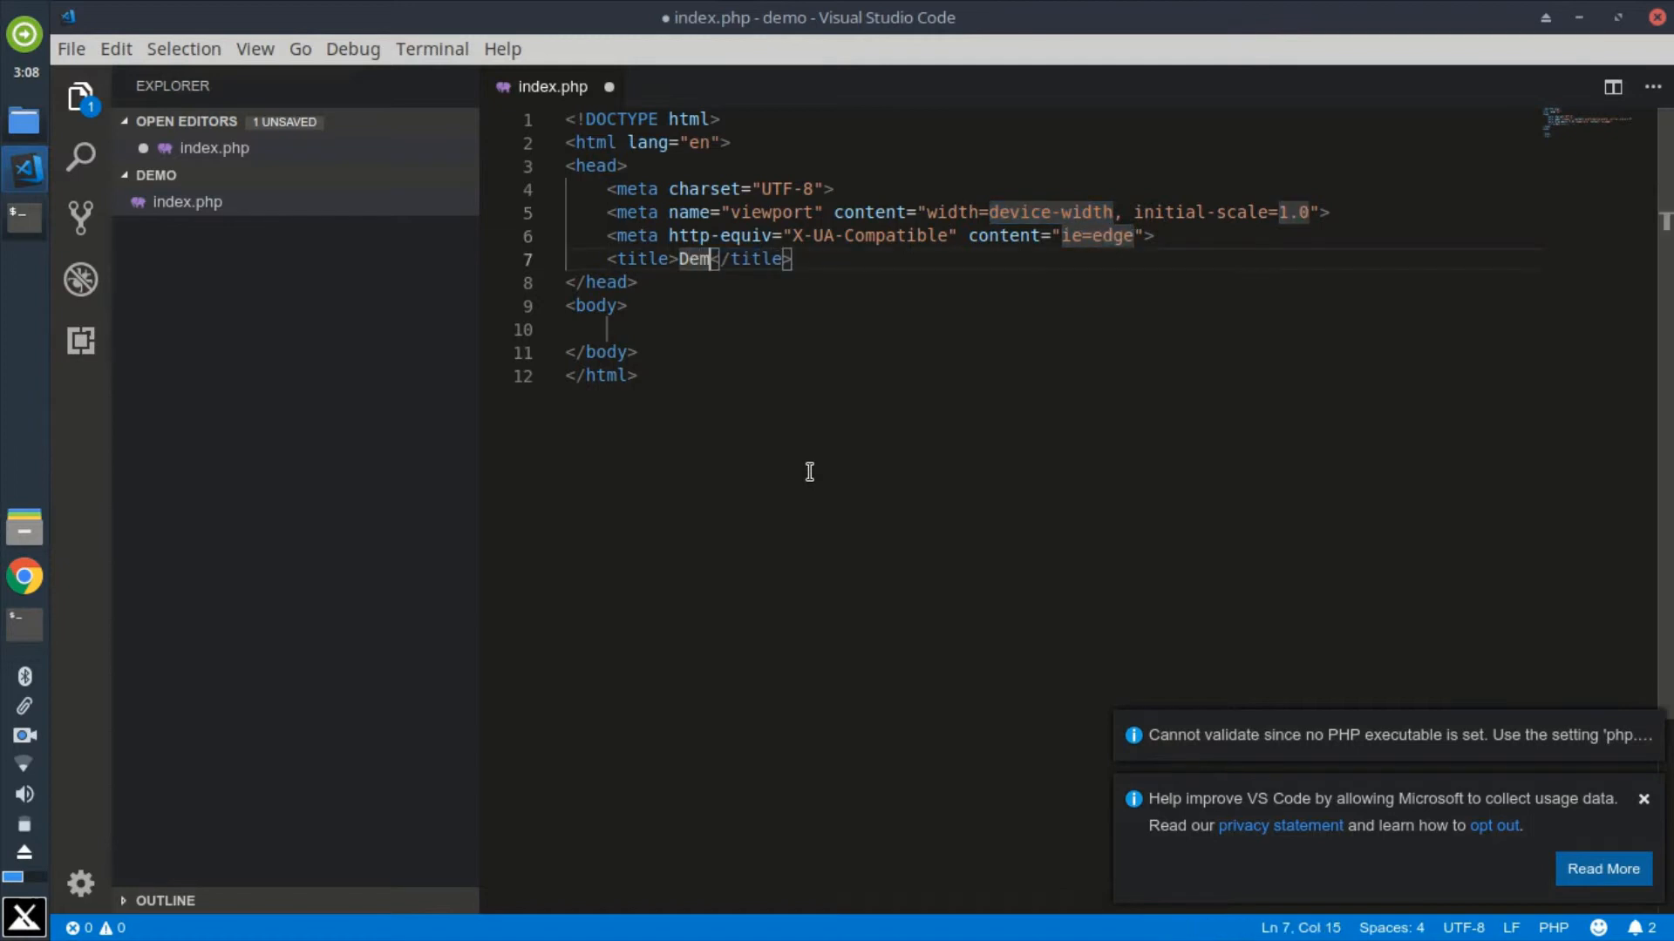
Step: Add an h3 heading reading TechOntech to the body of index.php and save the file
{"action": "key", "text": "Tab"}
{"action": "type", "text": "h3"}
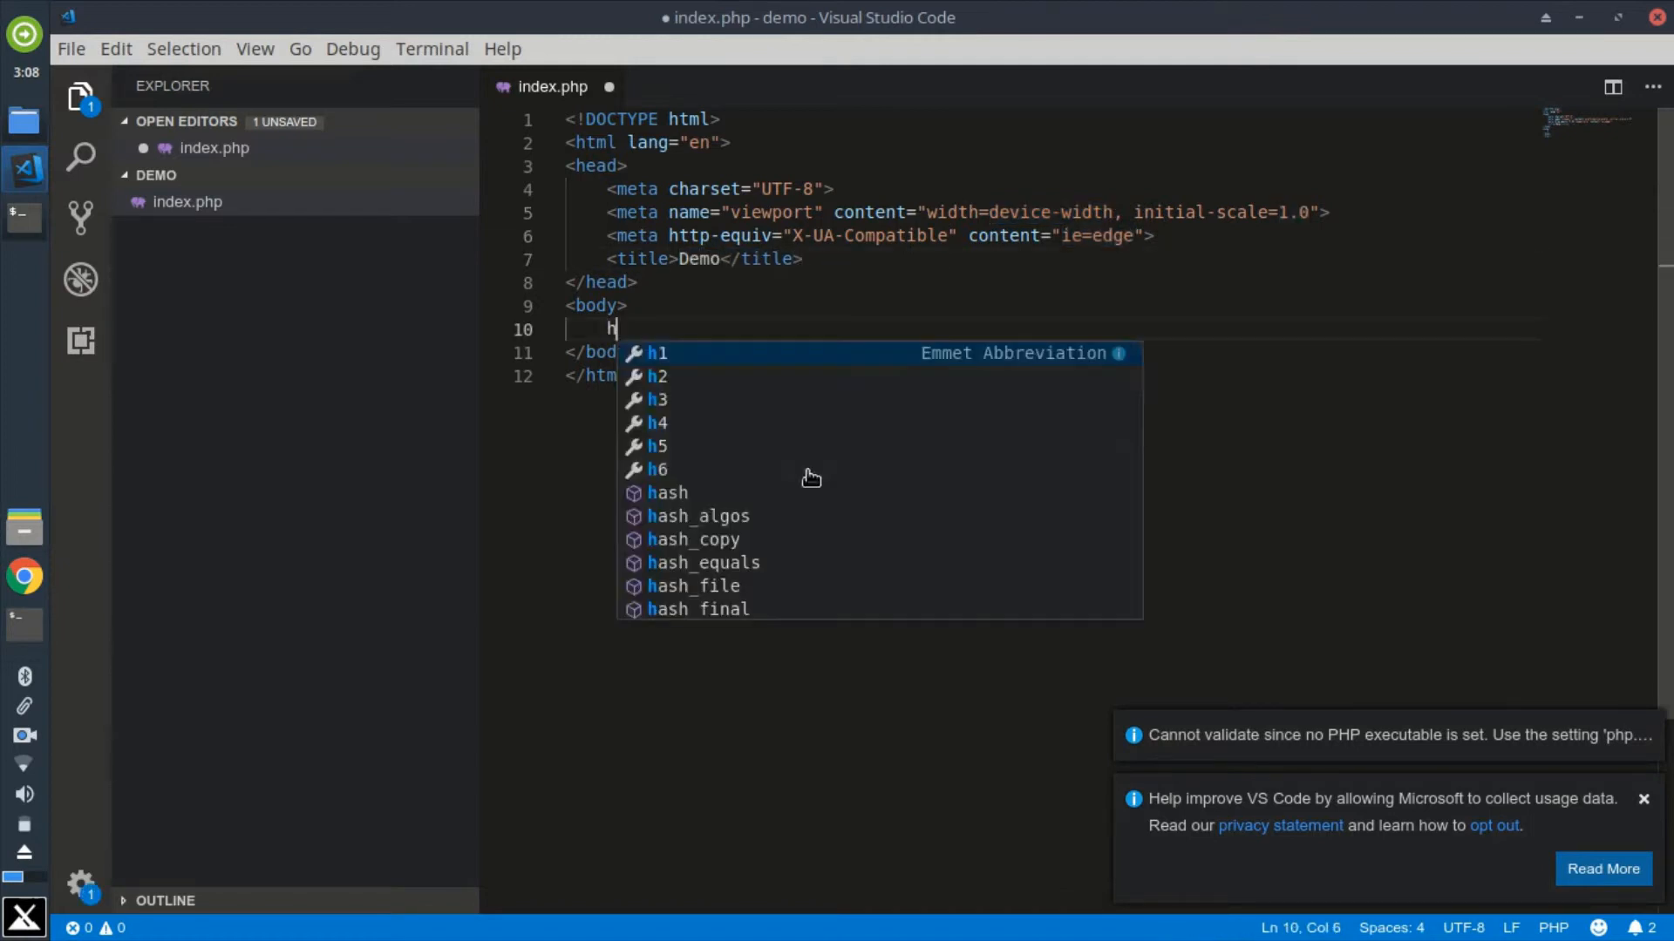
{"action": "key", "text": "Tab"}
{"action": "type", "text": "Tech"}
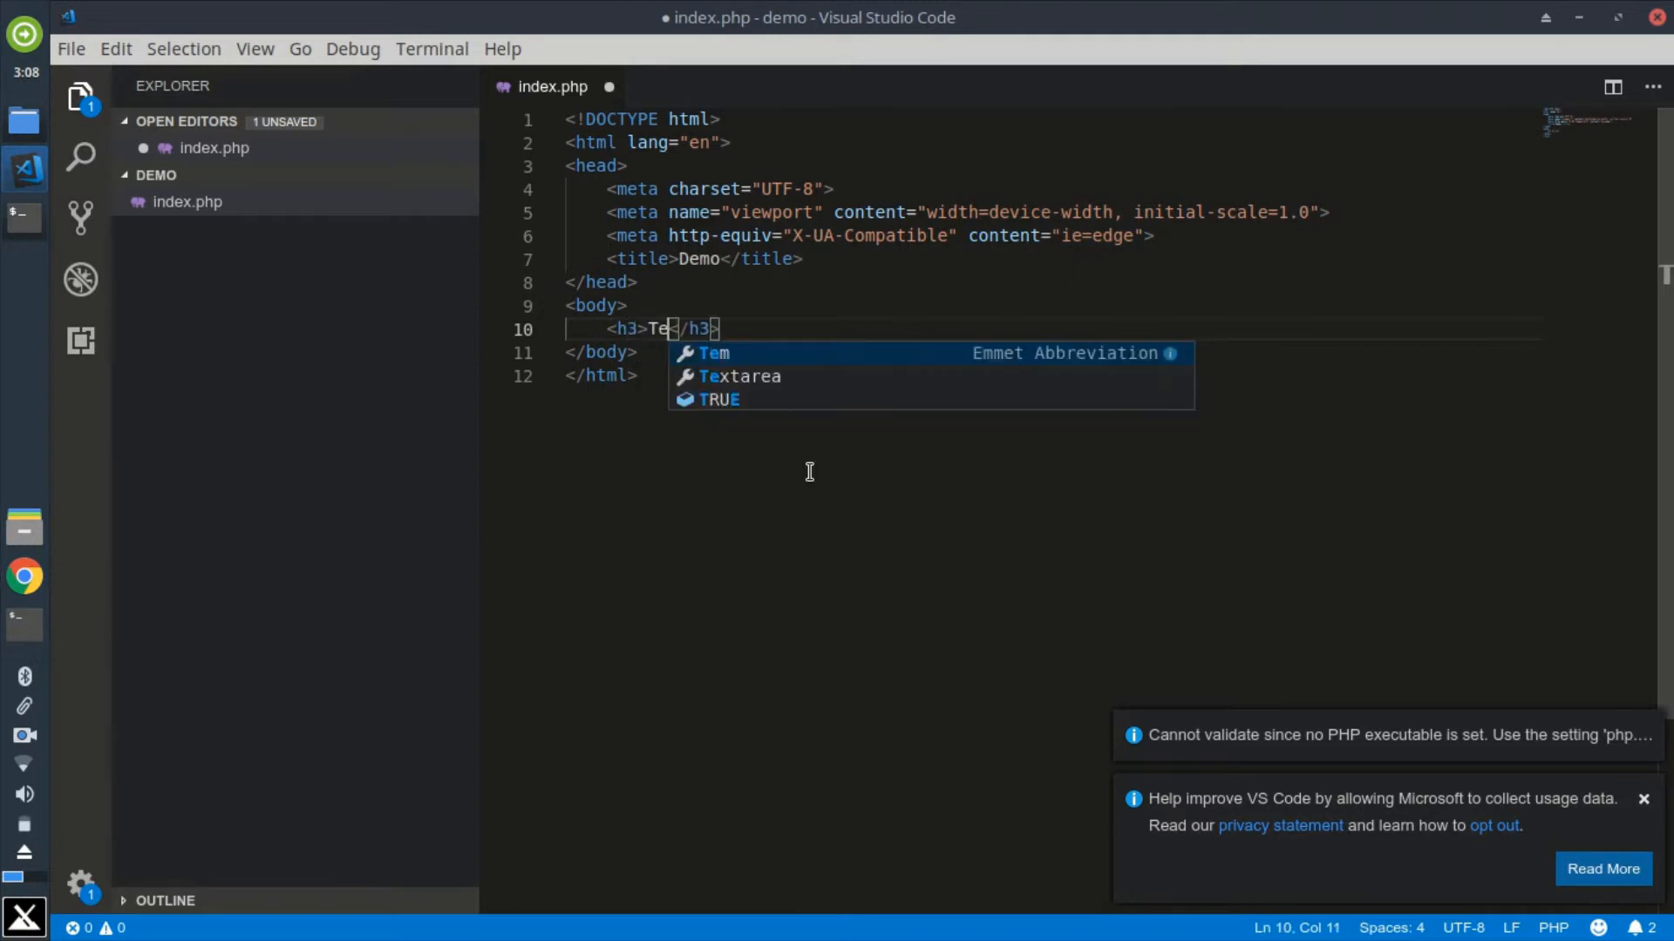
{"action": "type", "text": "On"}
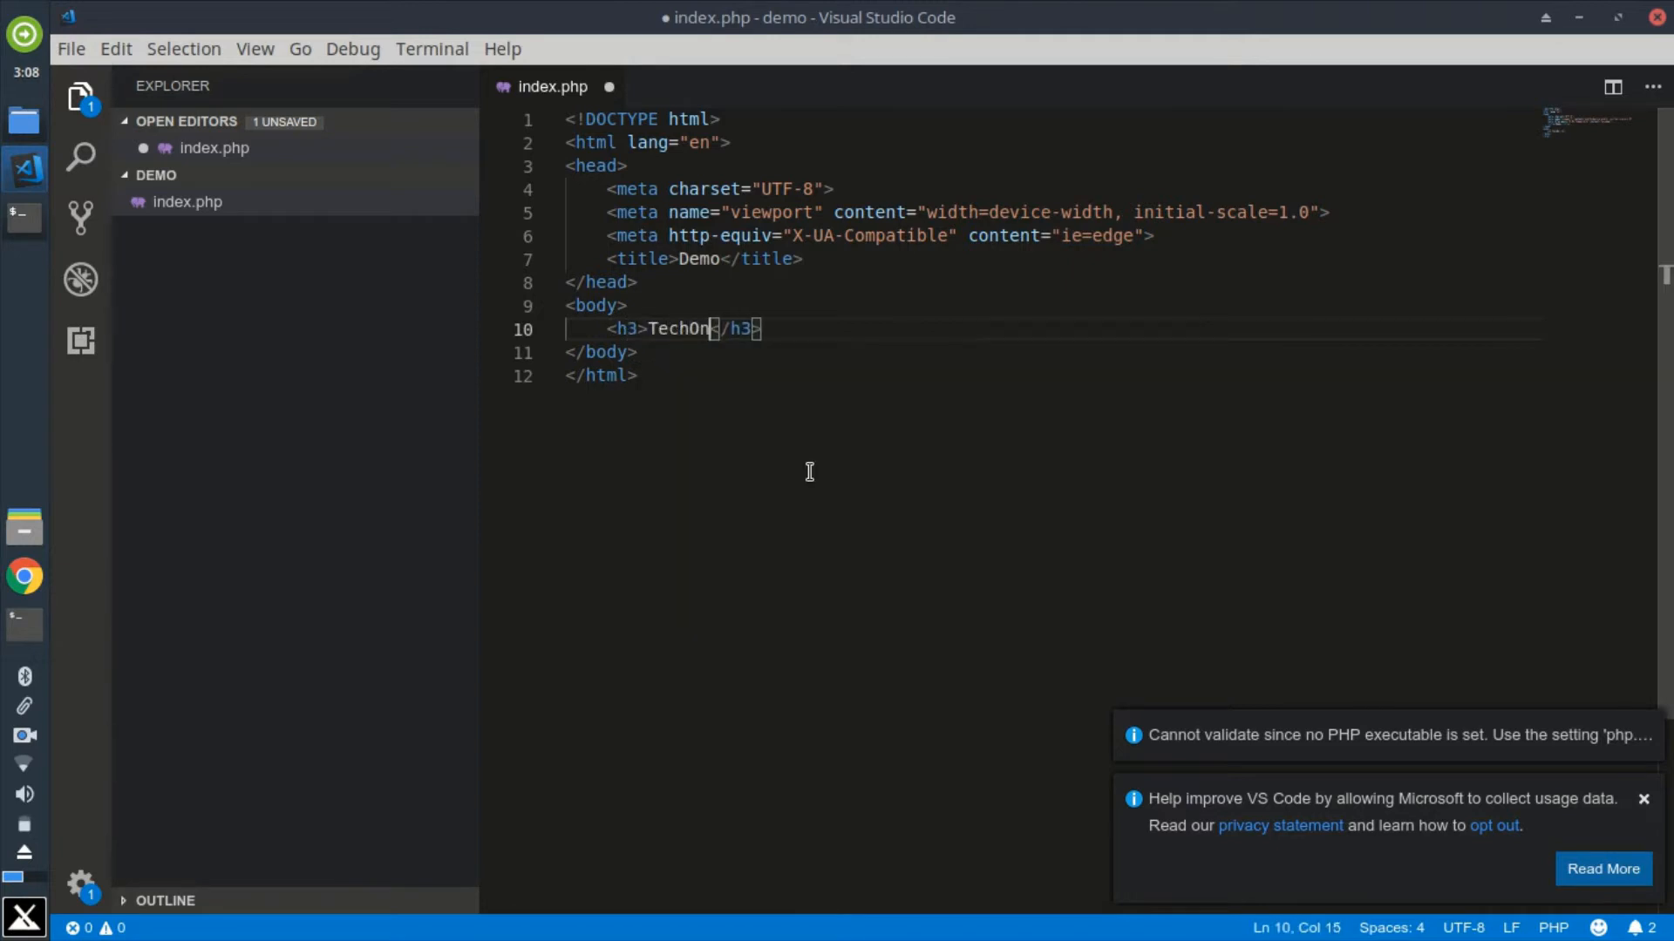
{"action": "type", "text": "tech"}
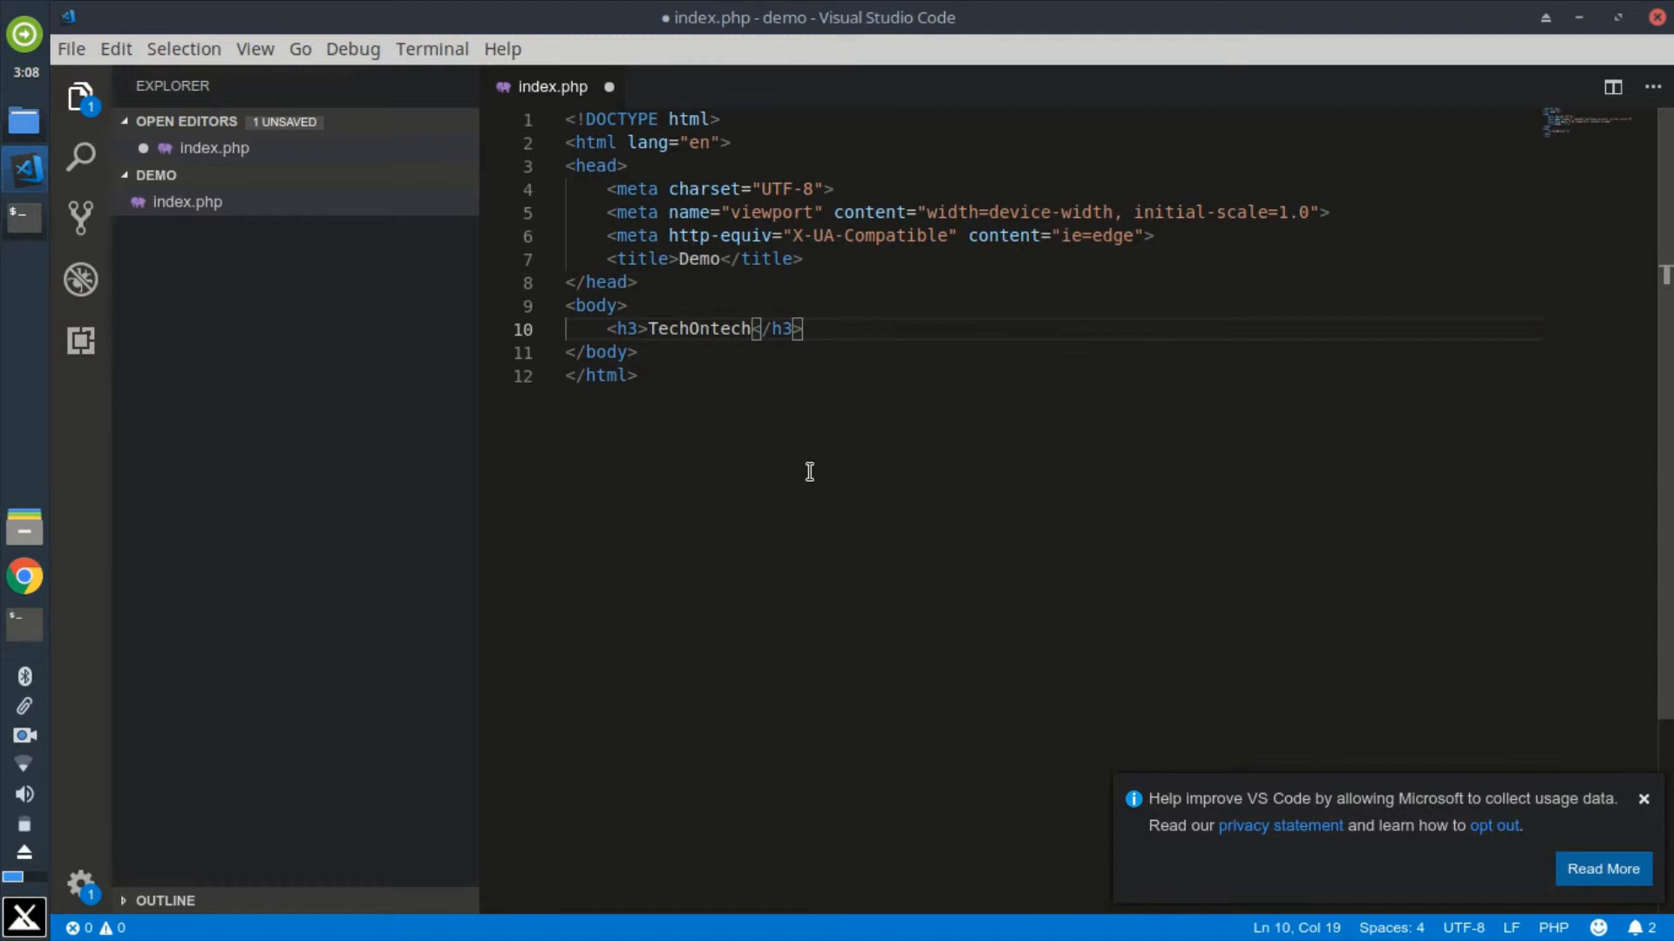
{"action": "left_click", "coordinate": [72, 49]}
{"action": "left_click", "coordinate": [124, 401]}
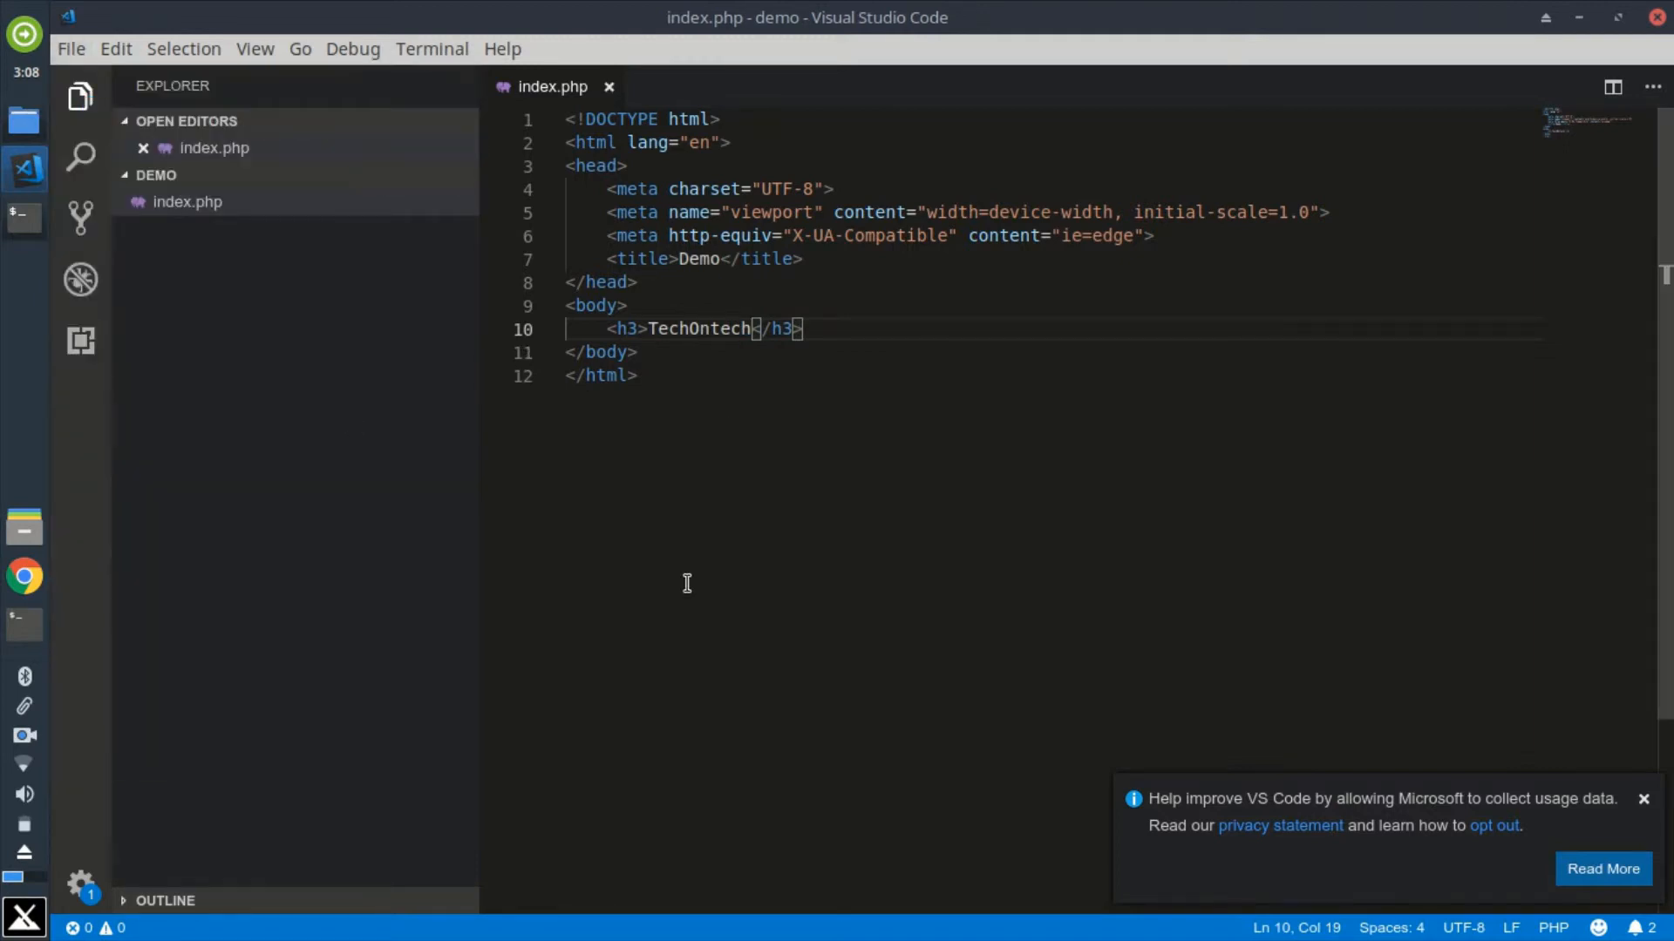
Step: Minimize the editor, close the terminal, and go up to /opt/lampp in the file manager before minimizing it to show the desktop
{"action": "left_click", "coordinate": [1578, 17]}
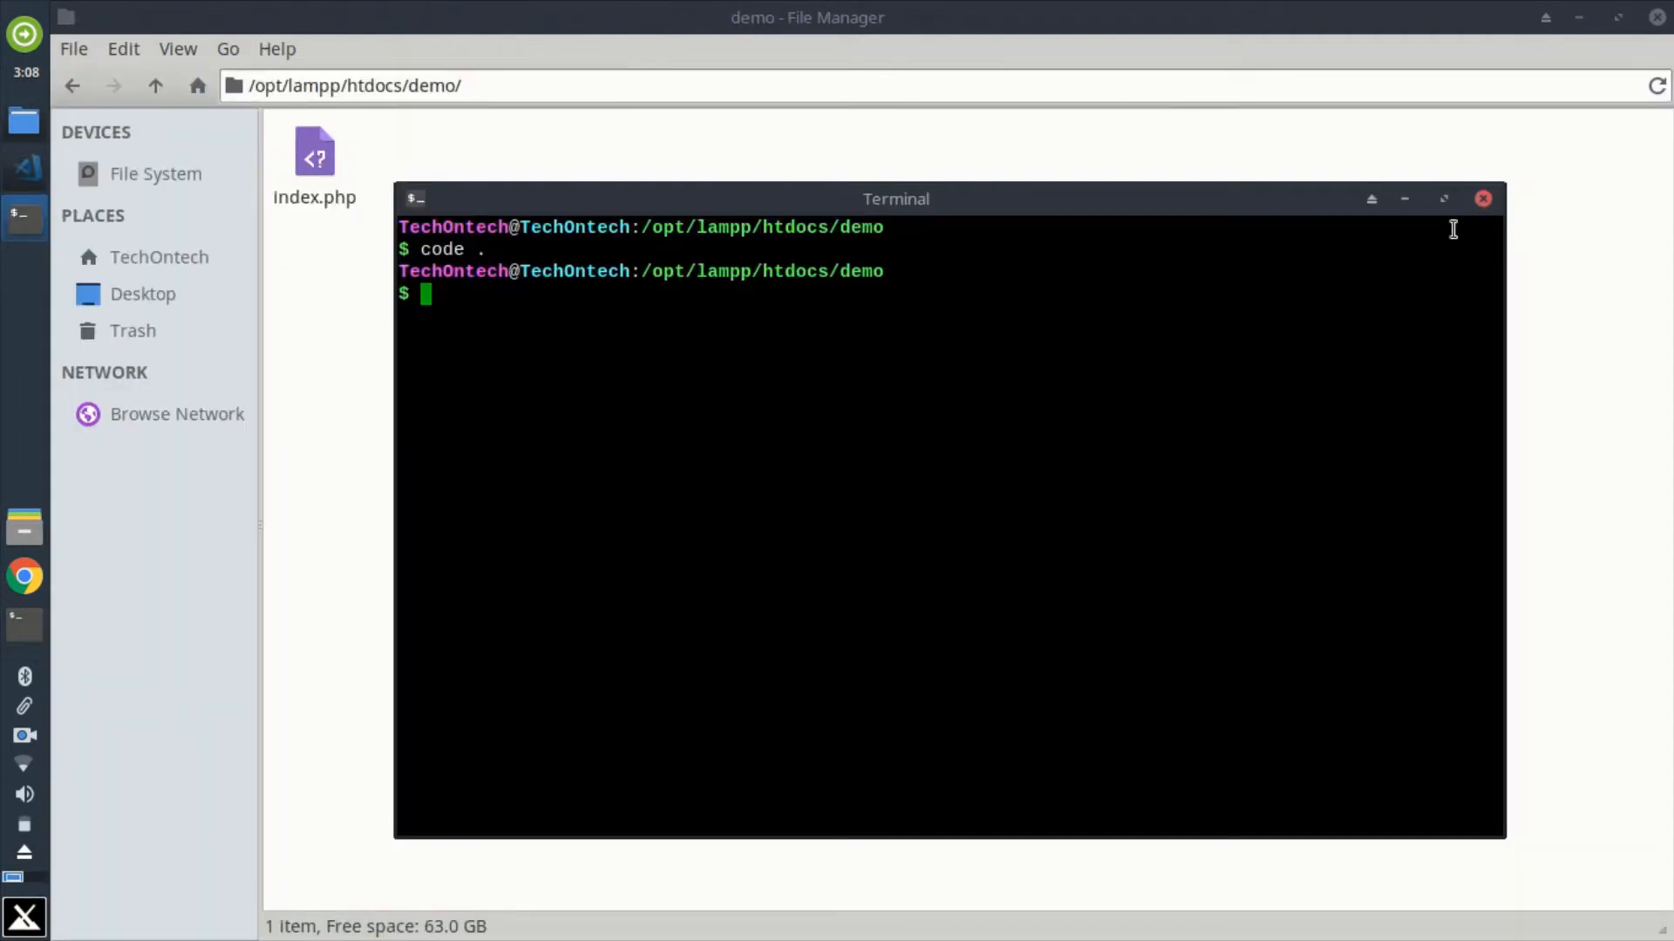
{"action": "left_click", "coordinate": [1483, 199]}
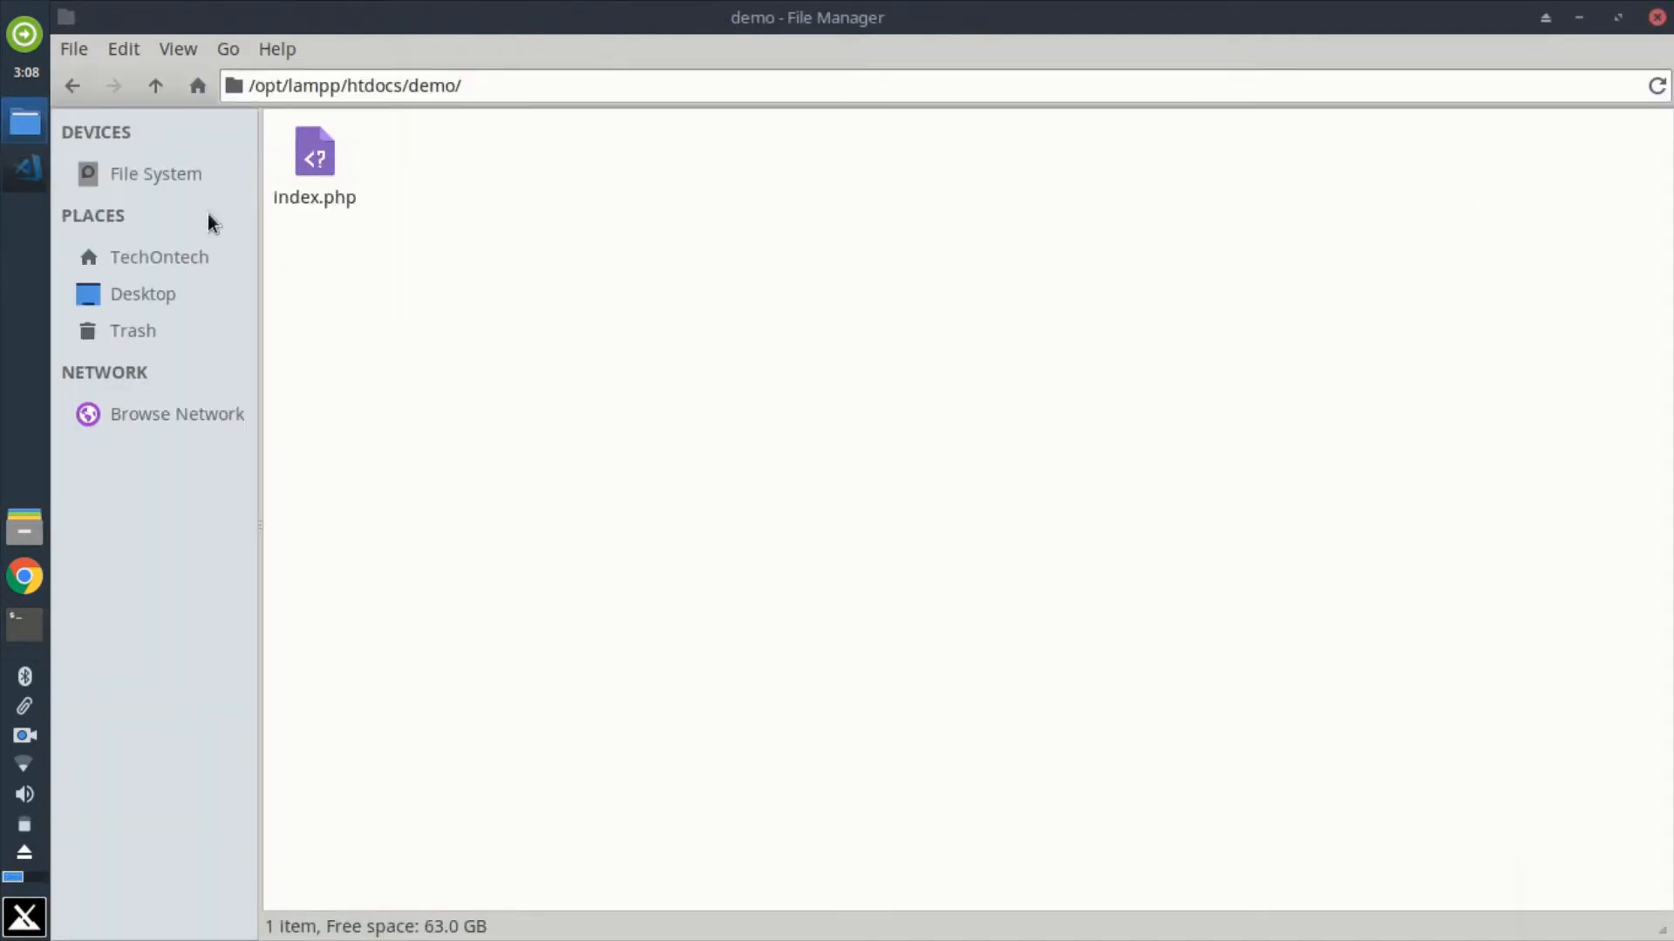
{"action": "left_click", "coordinate": [156, 91]}
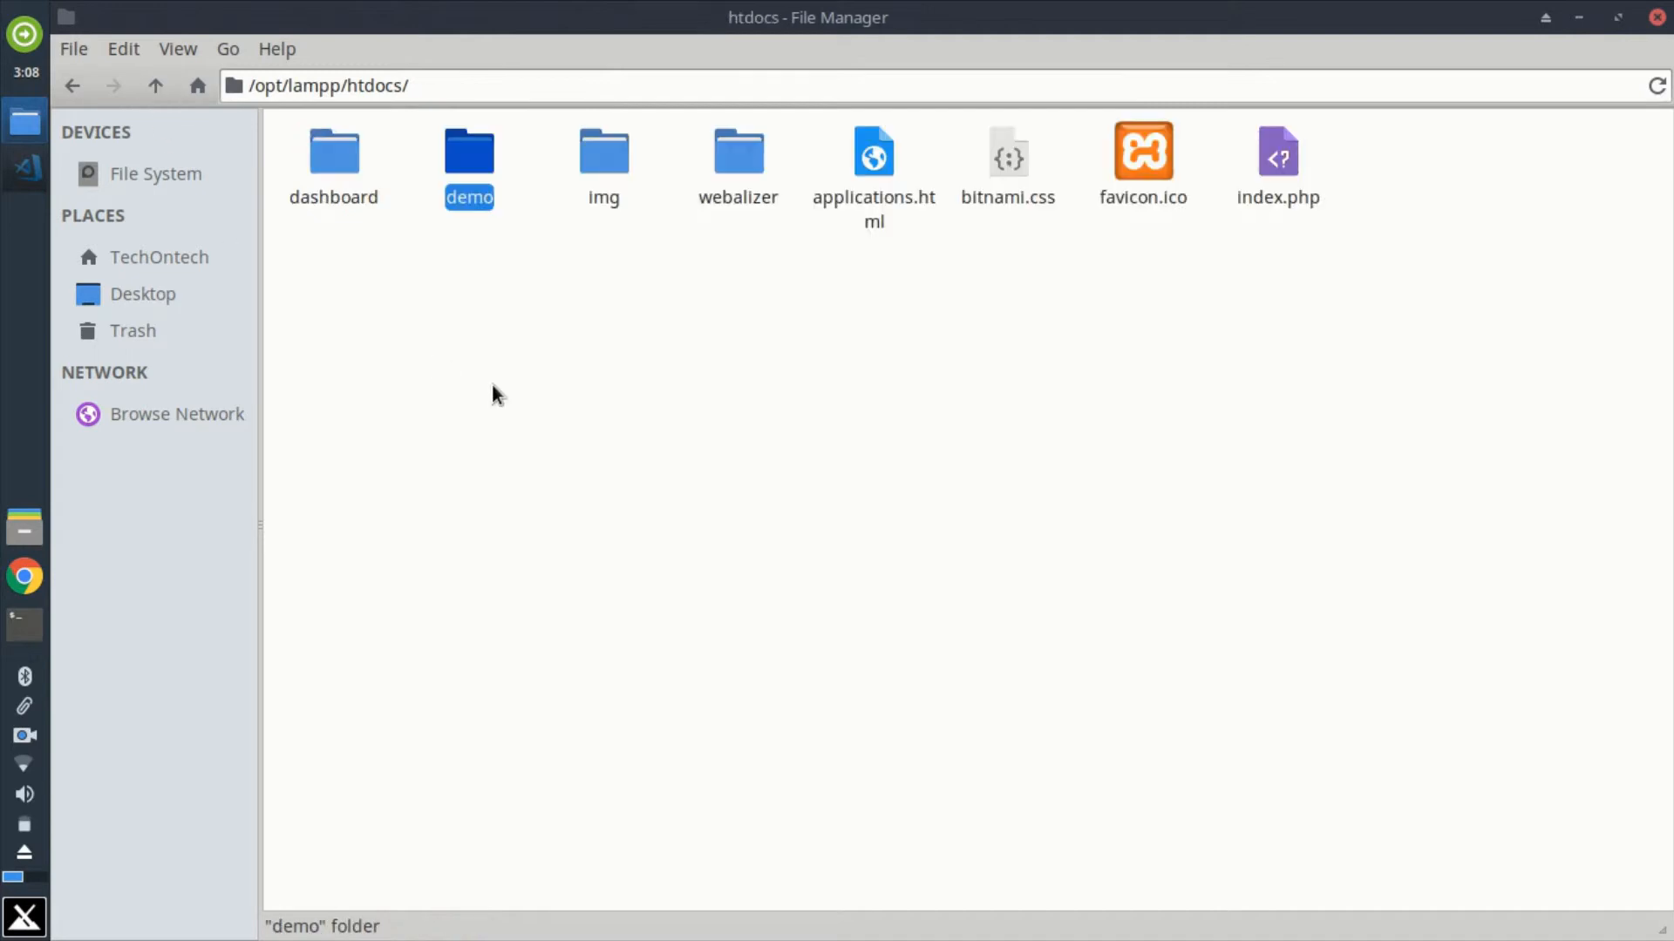
{"action": "left_click", "coordinate": [157, 84]}
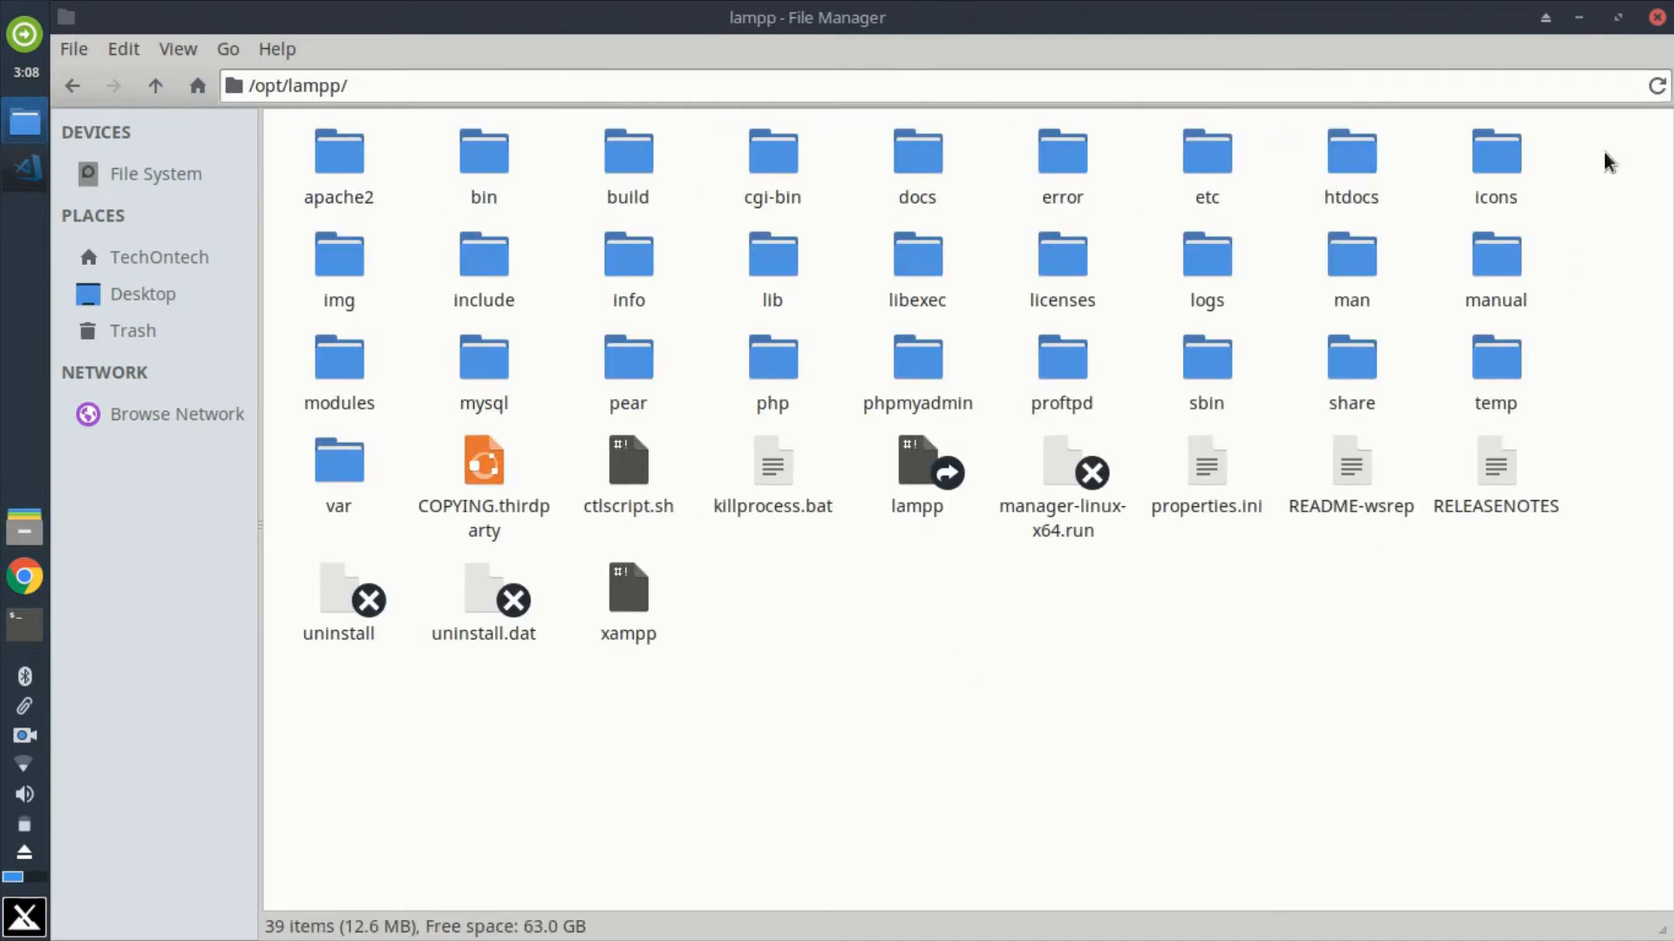
{"action": "left_click", "coordinate": [1578, 17]}
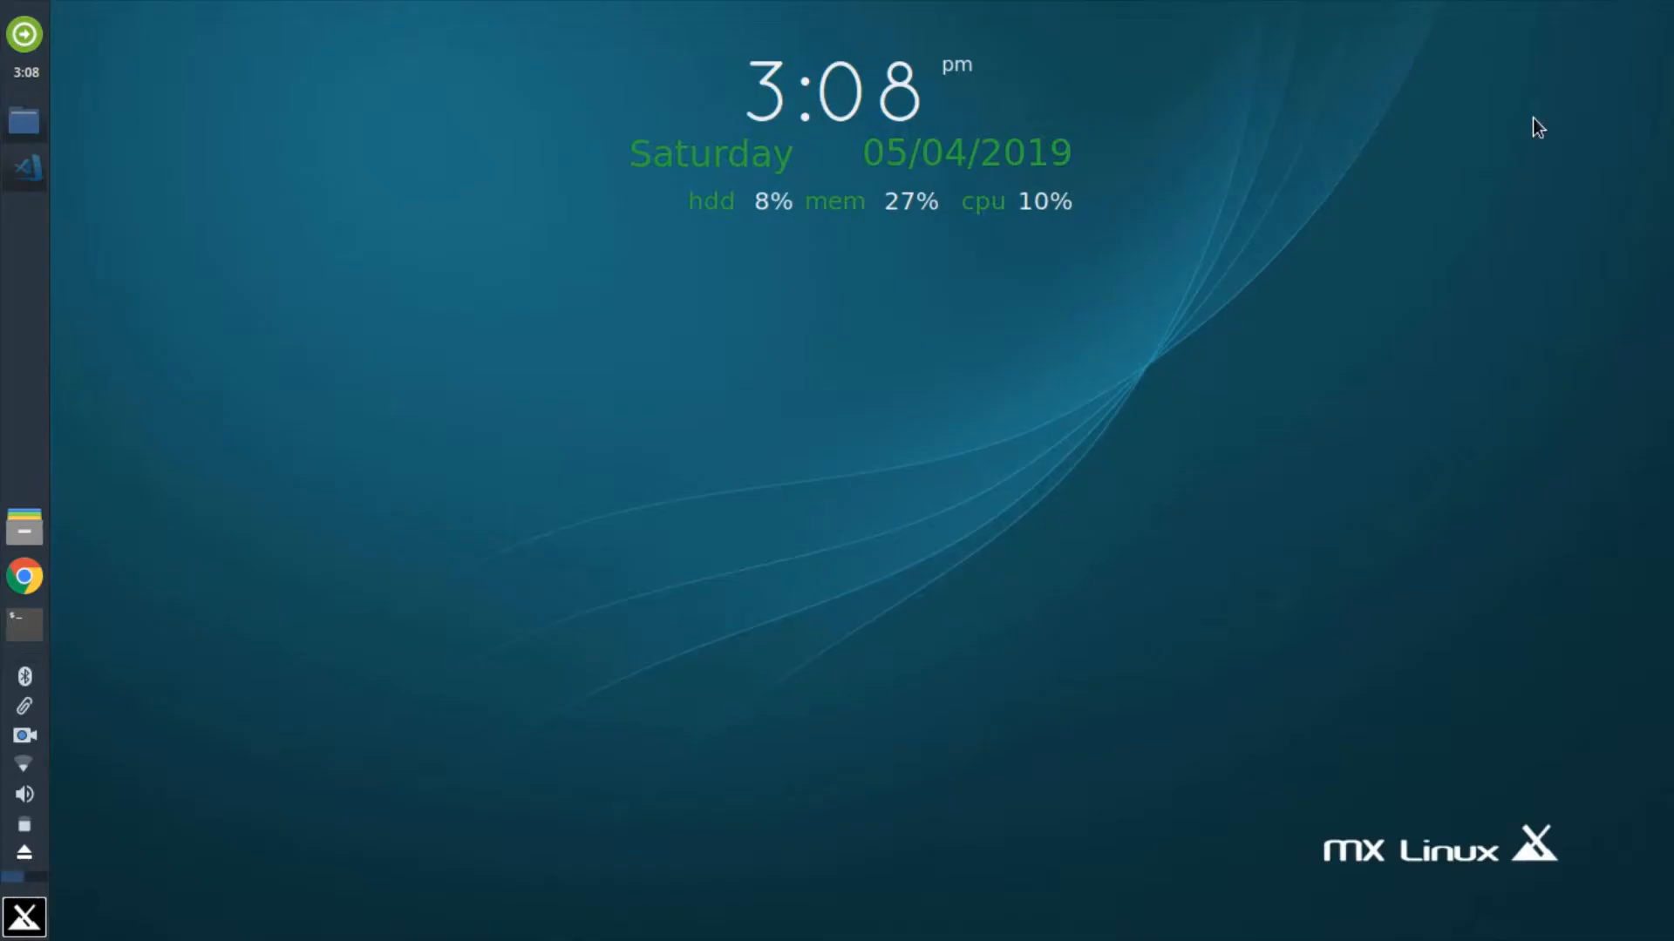
Step: Start a new desktop launcher named Xampp and begin its command with gksudo followed by a space
{"action": "right_click", "coordinate": [769, 324]}
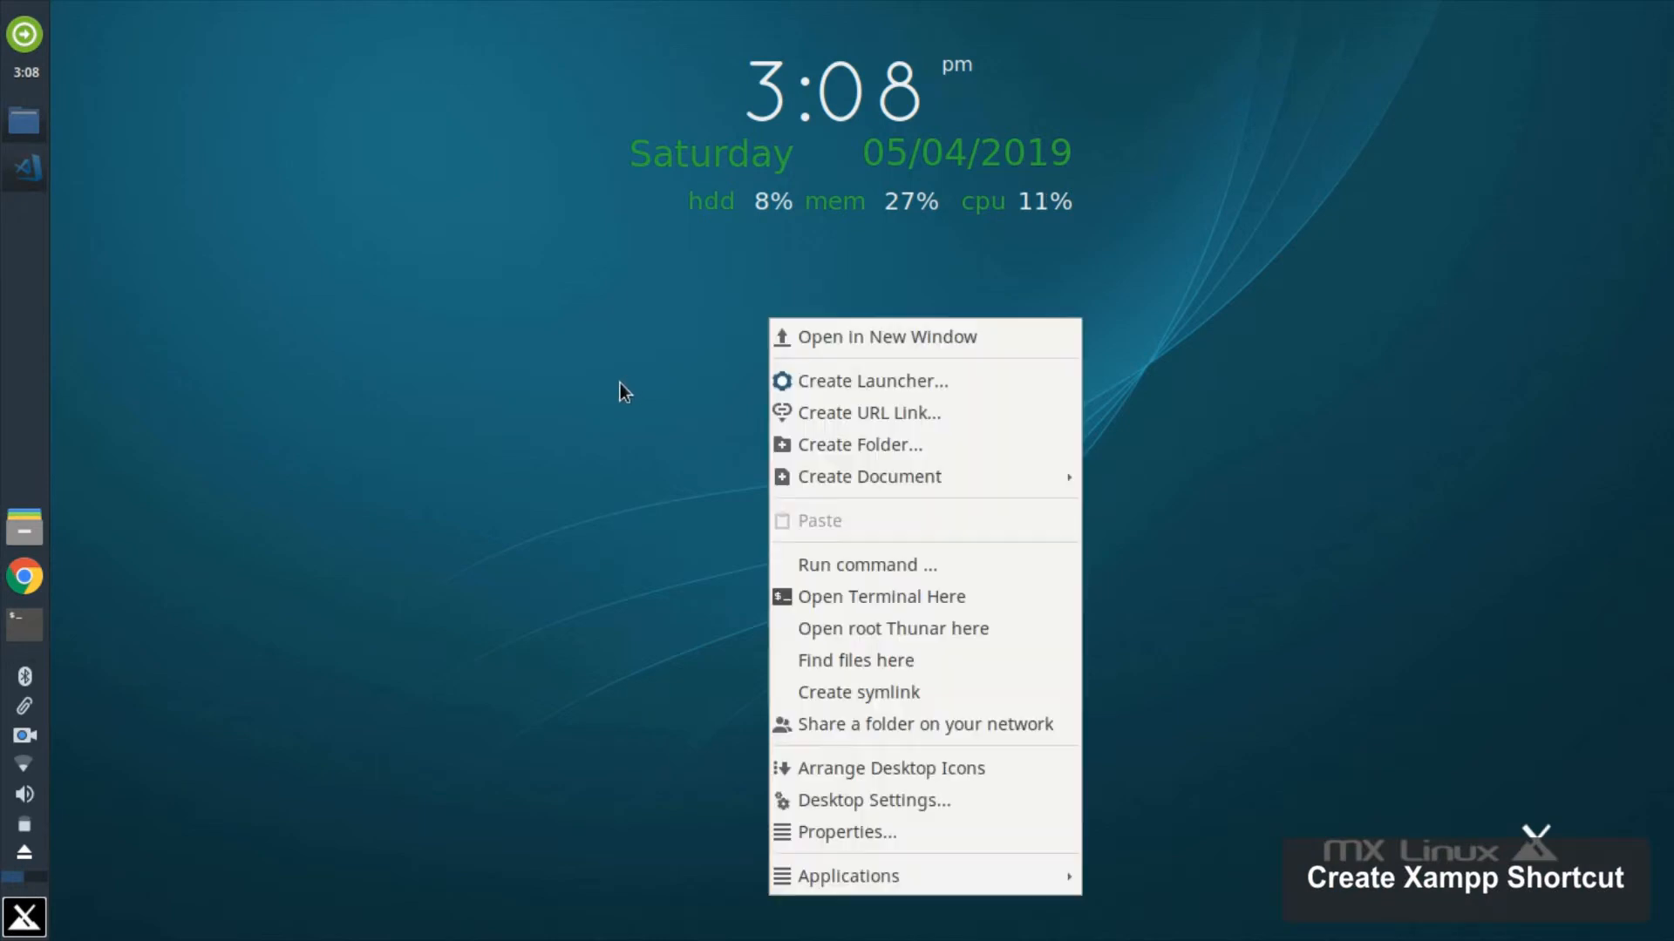
{"action": "left_click", "coordinate": [917, 389]}
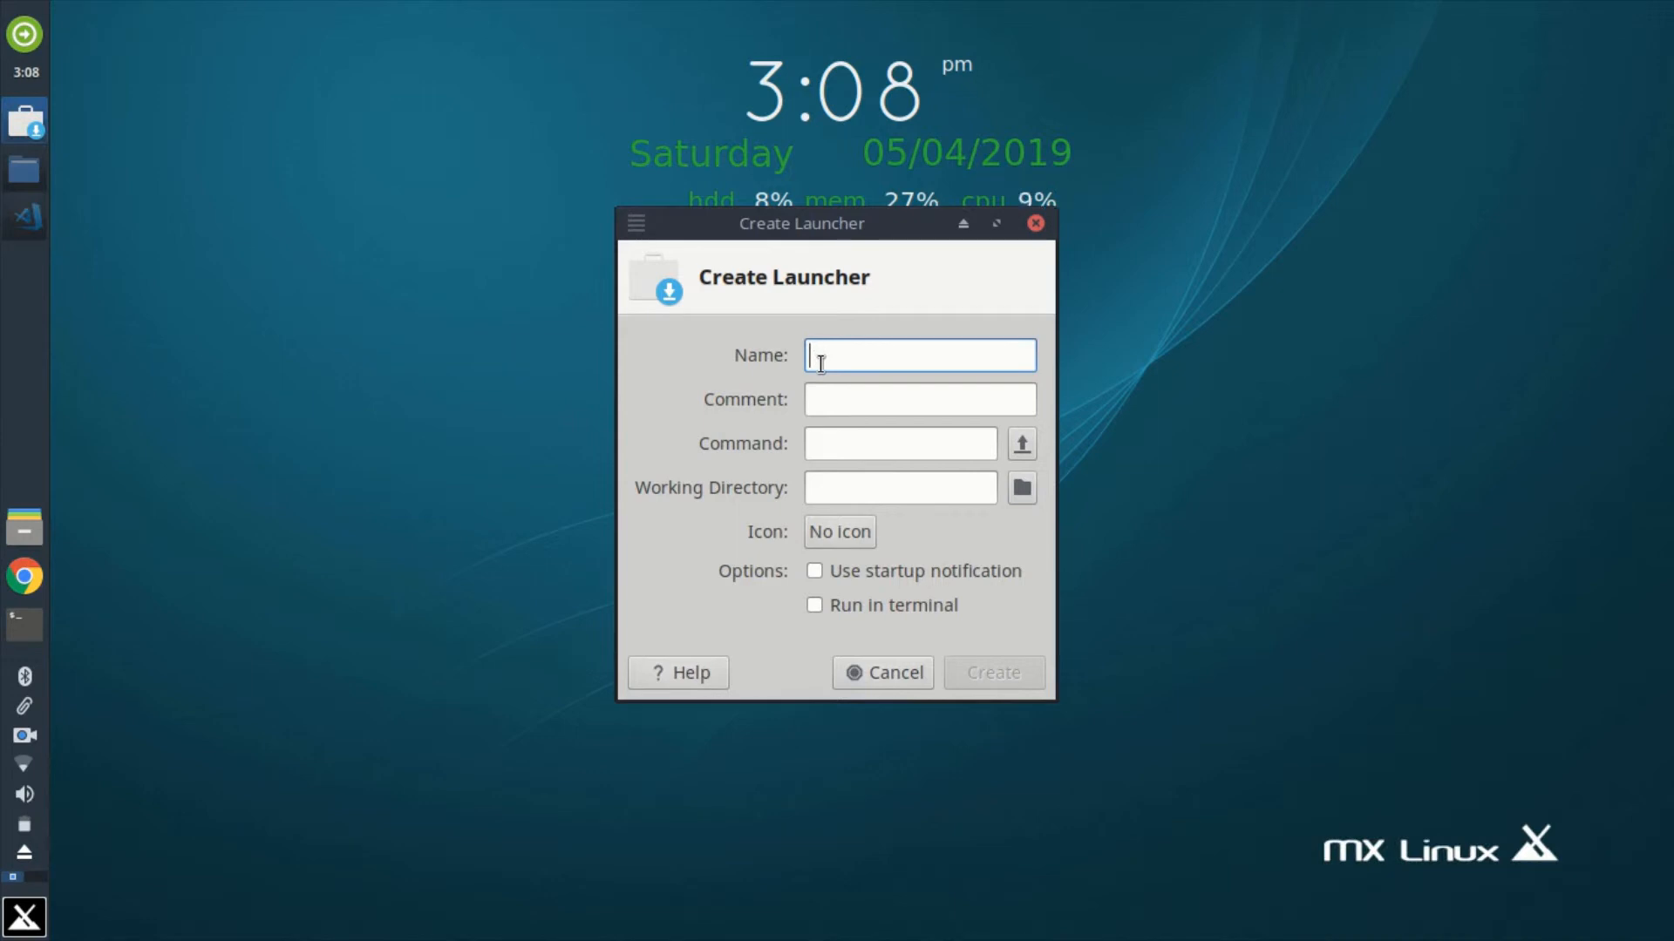
{"action": "type", "text": "Xam"}
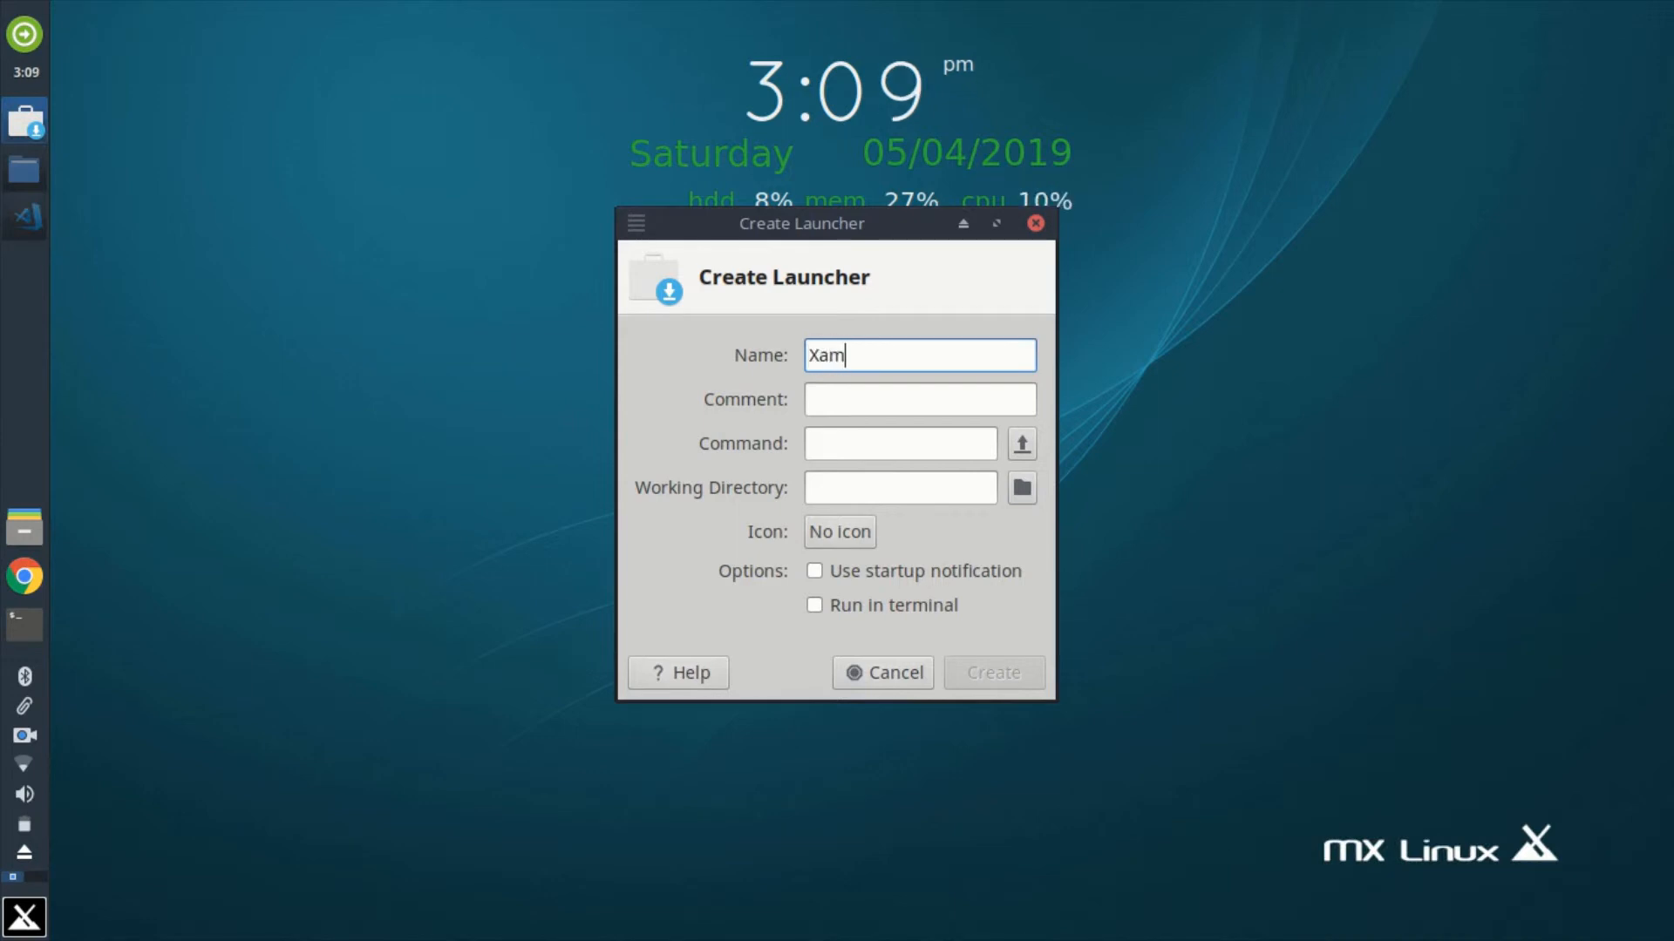
{"action": "type", "text": "pp"}
{"action": "left_click", "coordinate": [837, 442]}
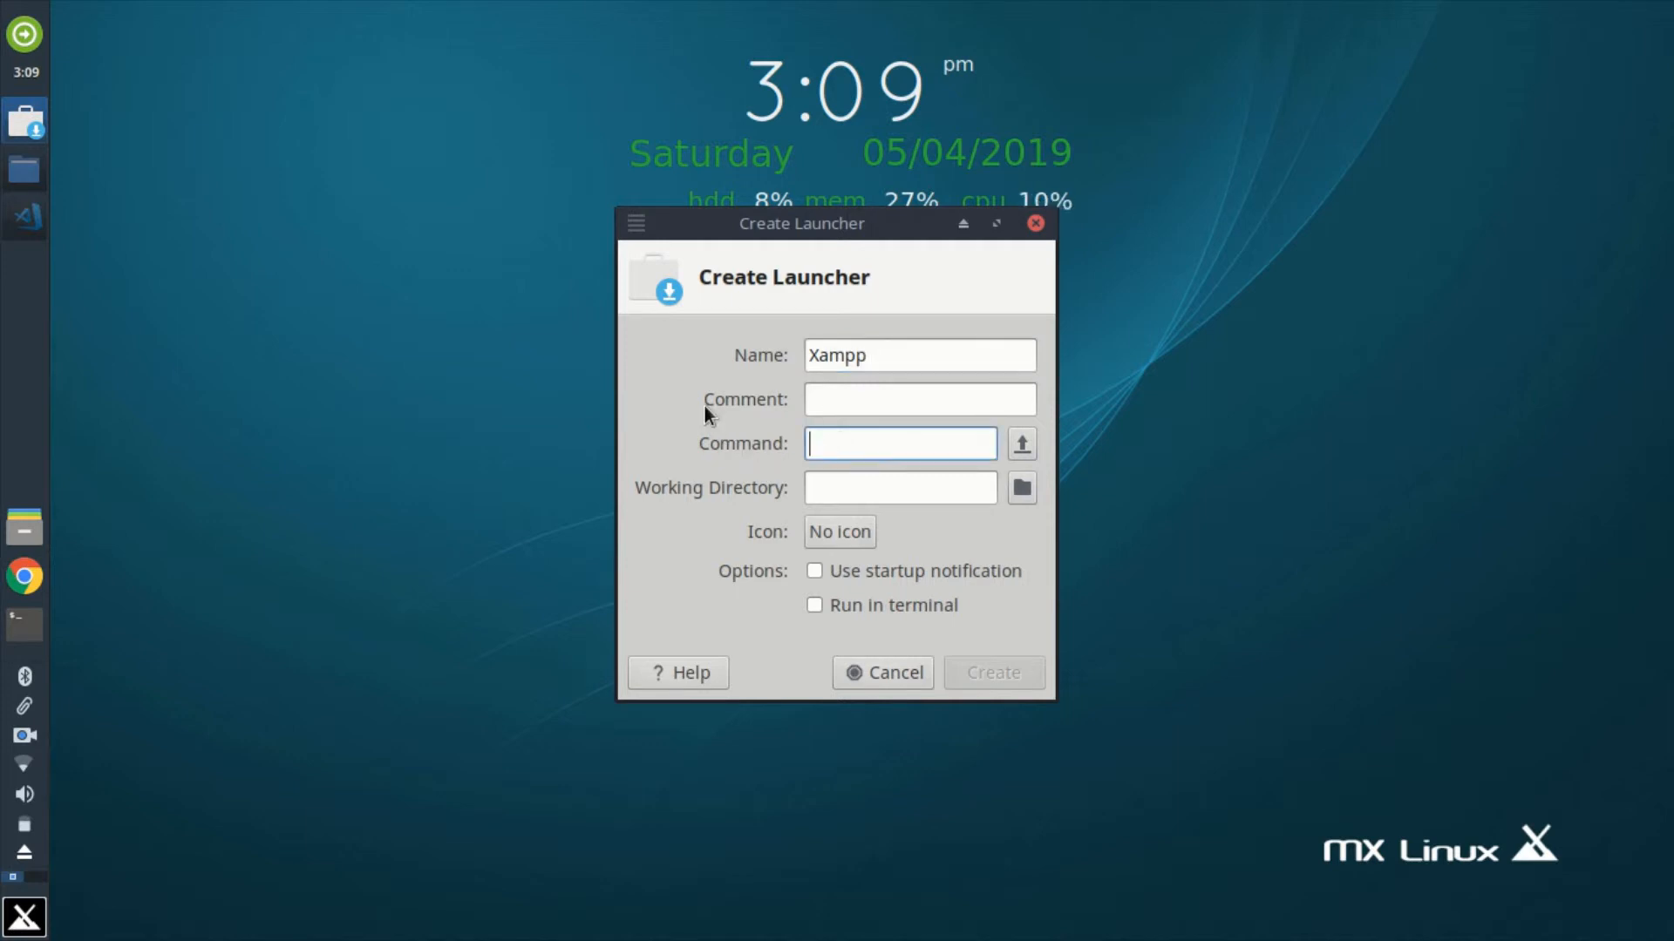
{"action": "type", "text": "gk"}
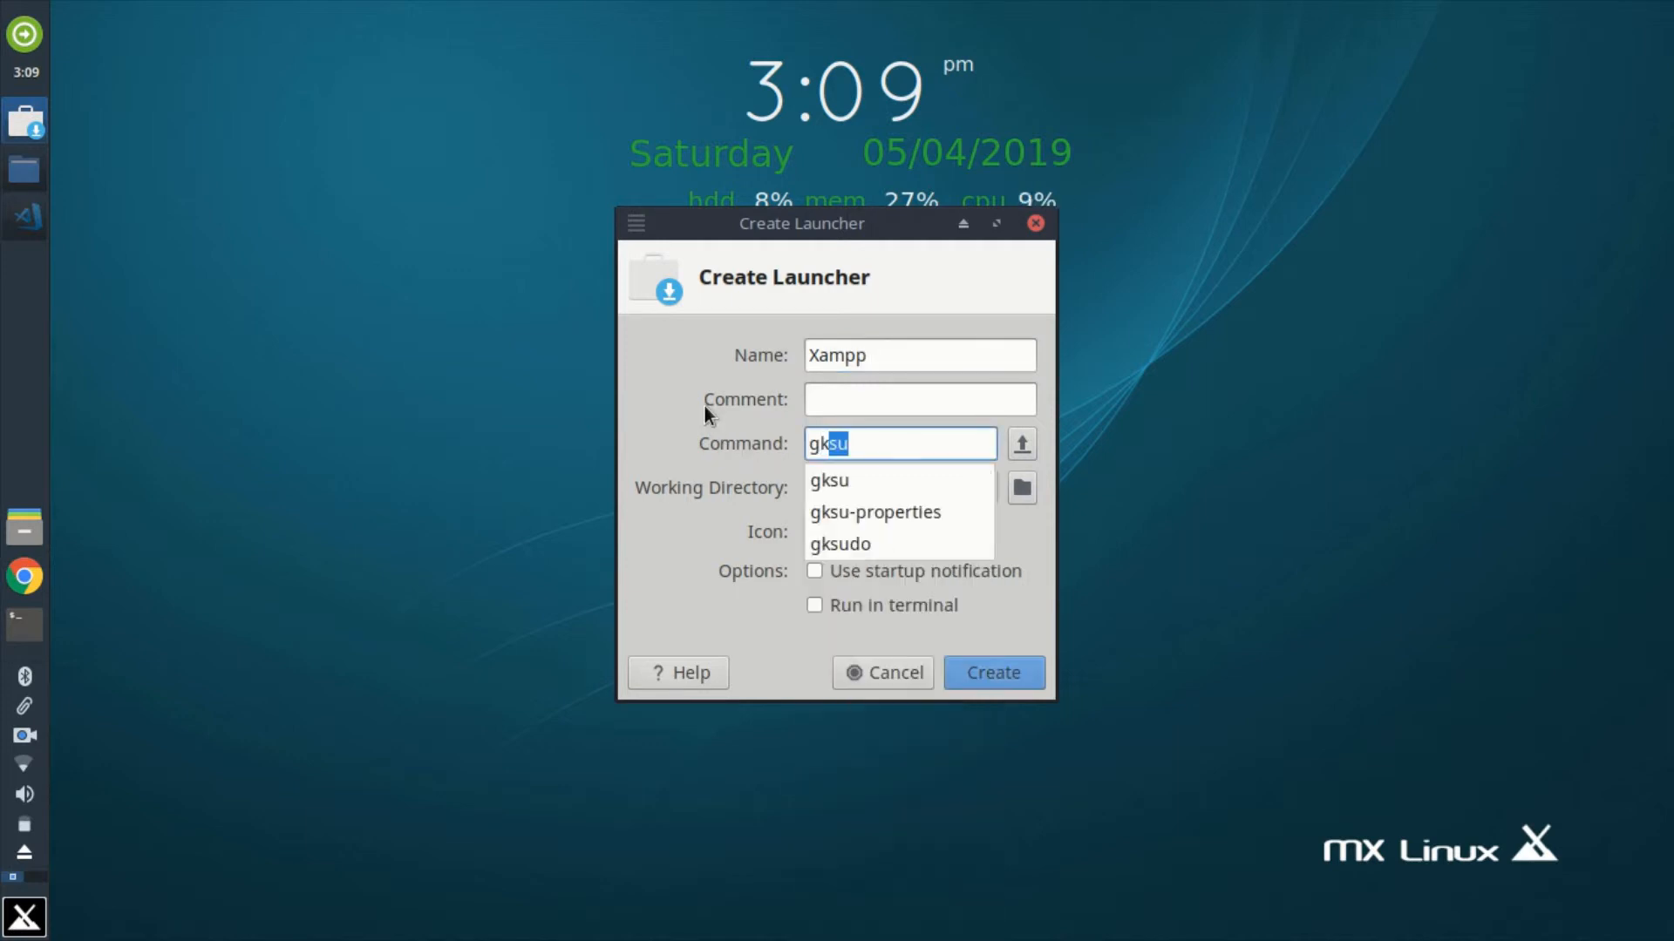
{"action": "type", "text": "sudo"}
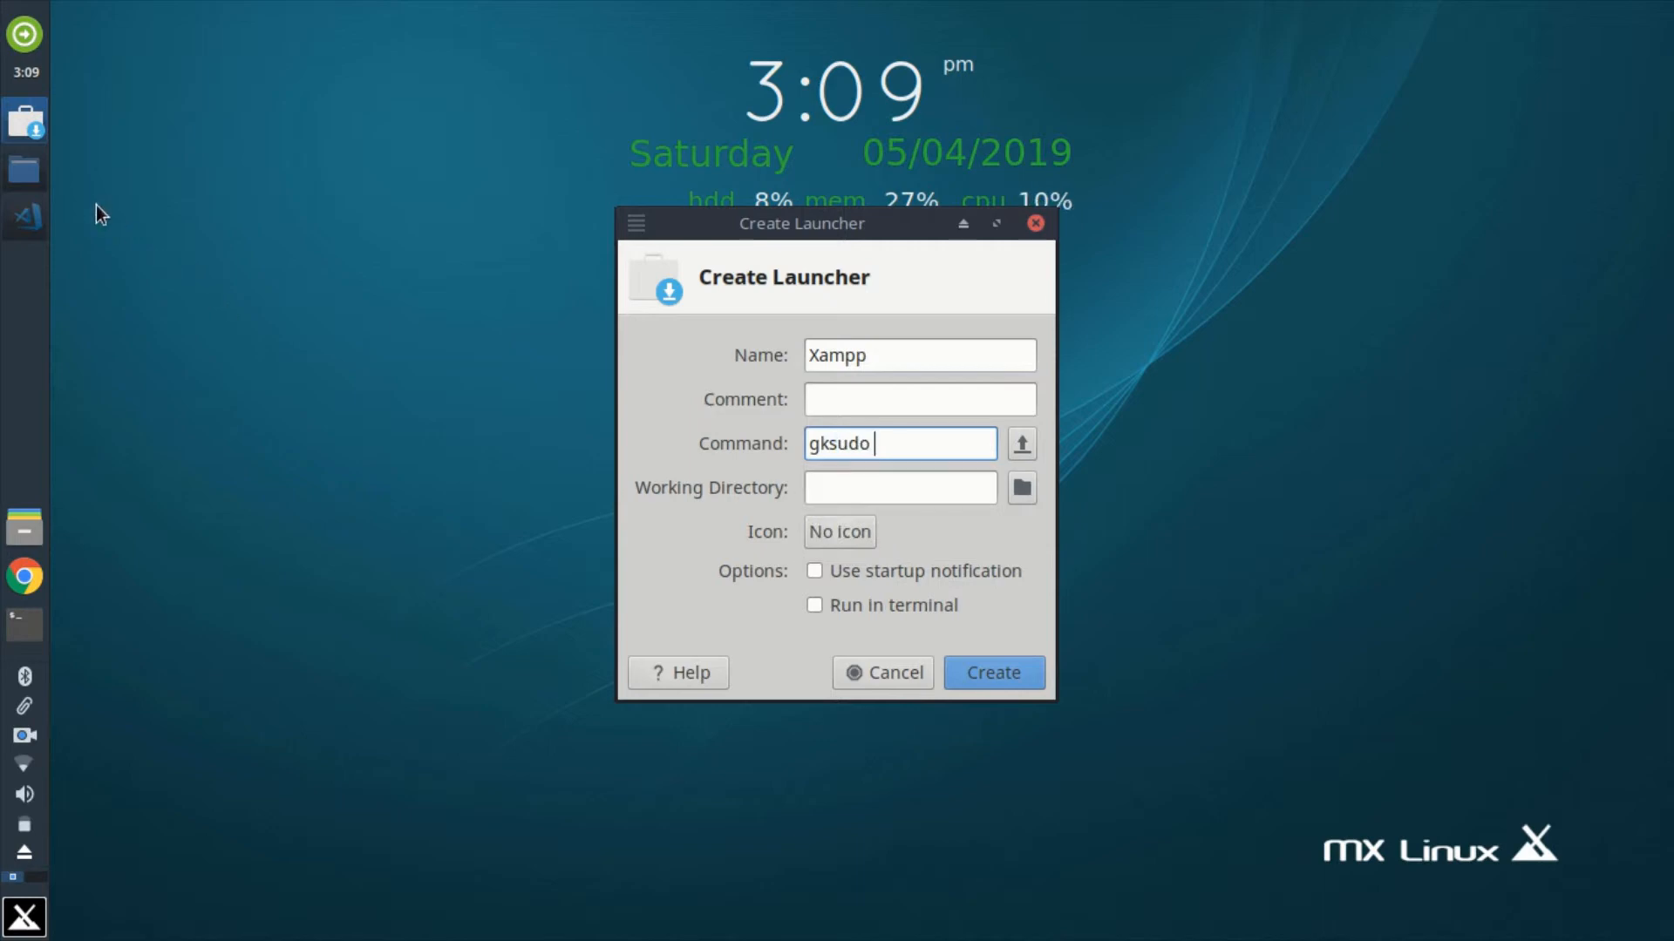
Step: Copy the location of manager-linux-x64.run from its properties and append it to the launcher command as /opt/lampp/
{"action": "left_click", "coordinate": [26, 174]}
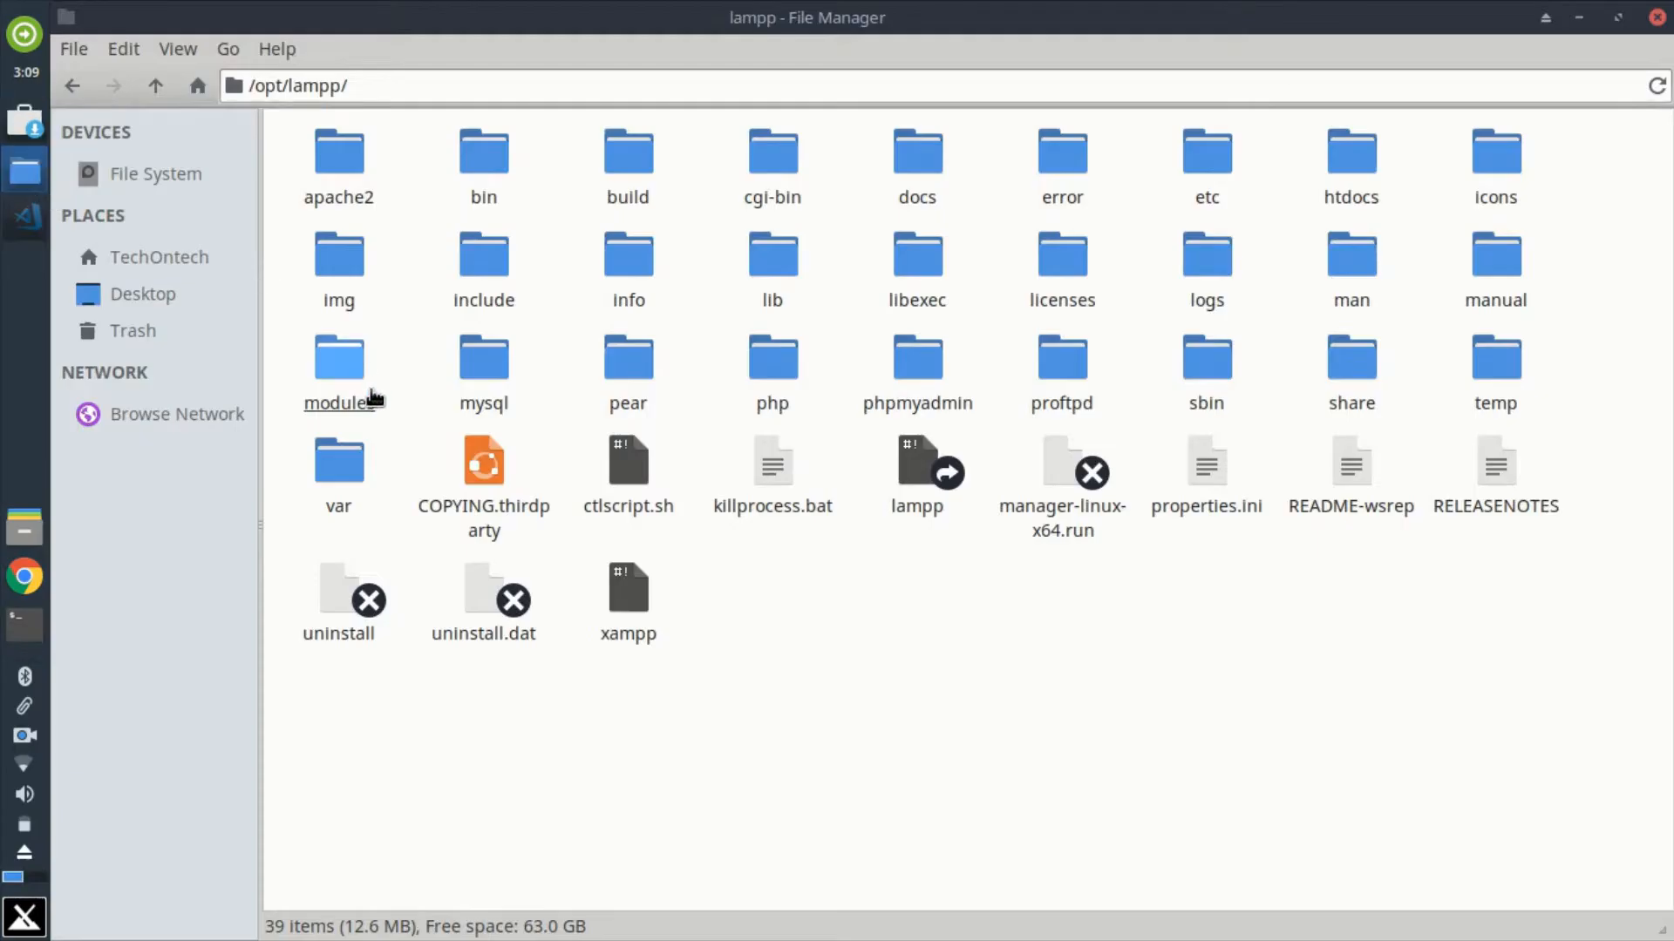
{"action": "left_click", "coordinate": [1056, 541]}
{"action": "right_click", "coordinate": [1057, 543]}
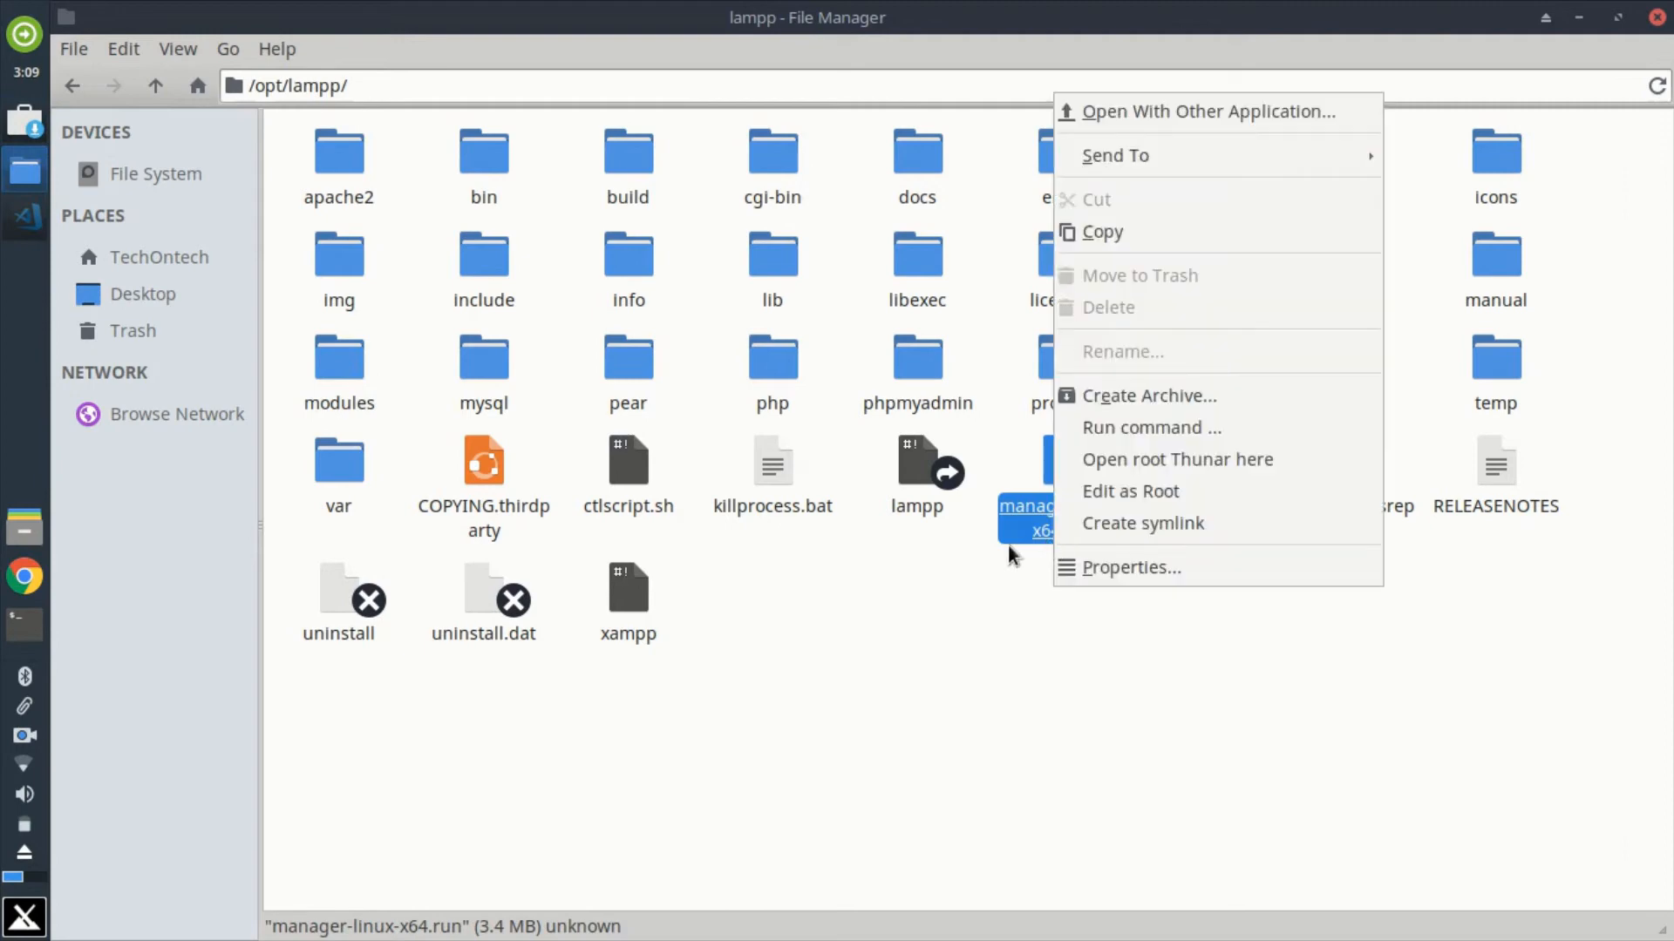
{"action": "left_click", "coordinate": [1138, 576]}
{"action": "left_click_drag", "start_coordinate": [832, 415], "coordinate": [704, 405]}
{"action": "right_click", "coordinate": [731, 409]}
{"action": "left_click", "coordinate": [776, 455]}
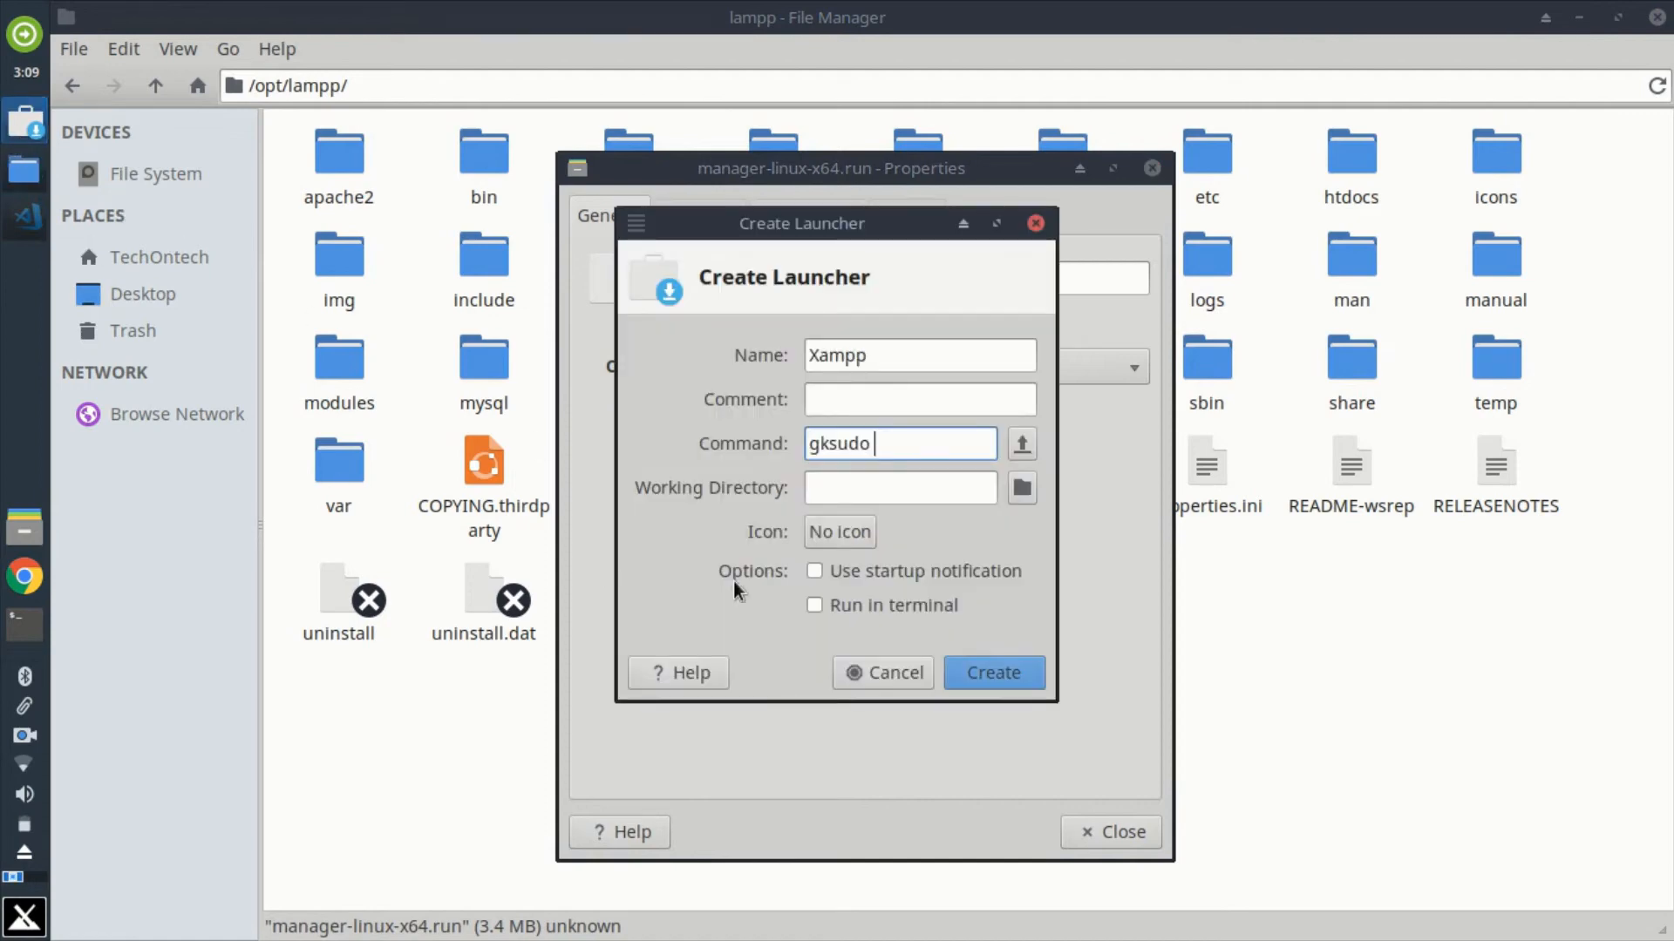
{"action": "right_click", "coordinate": [891, 455]}
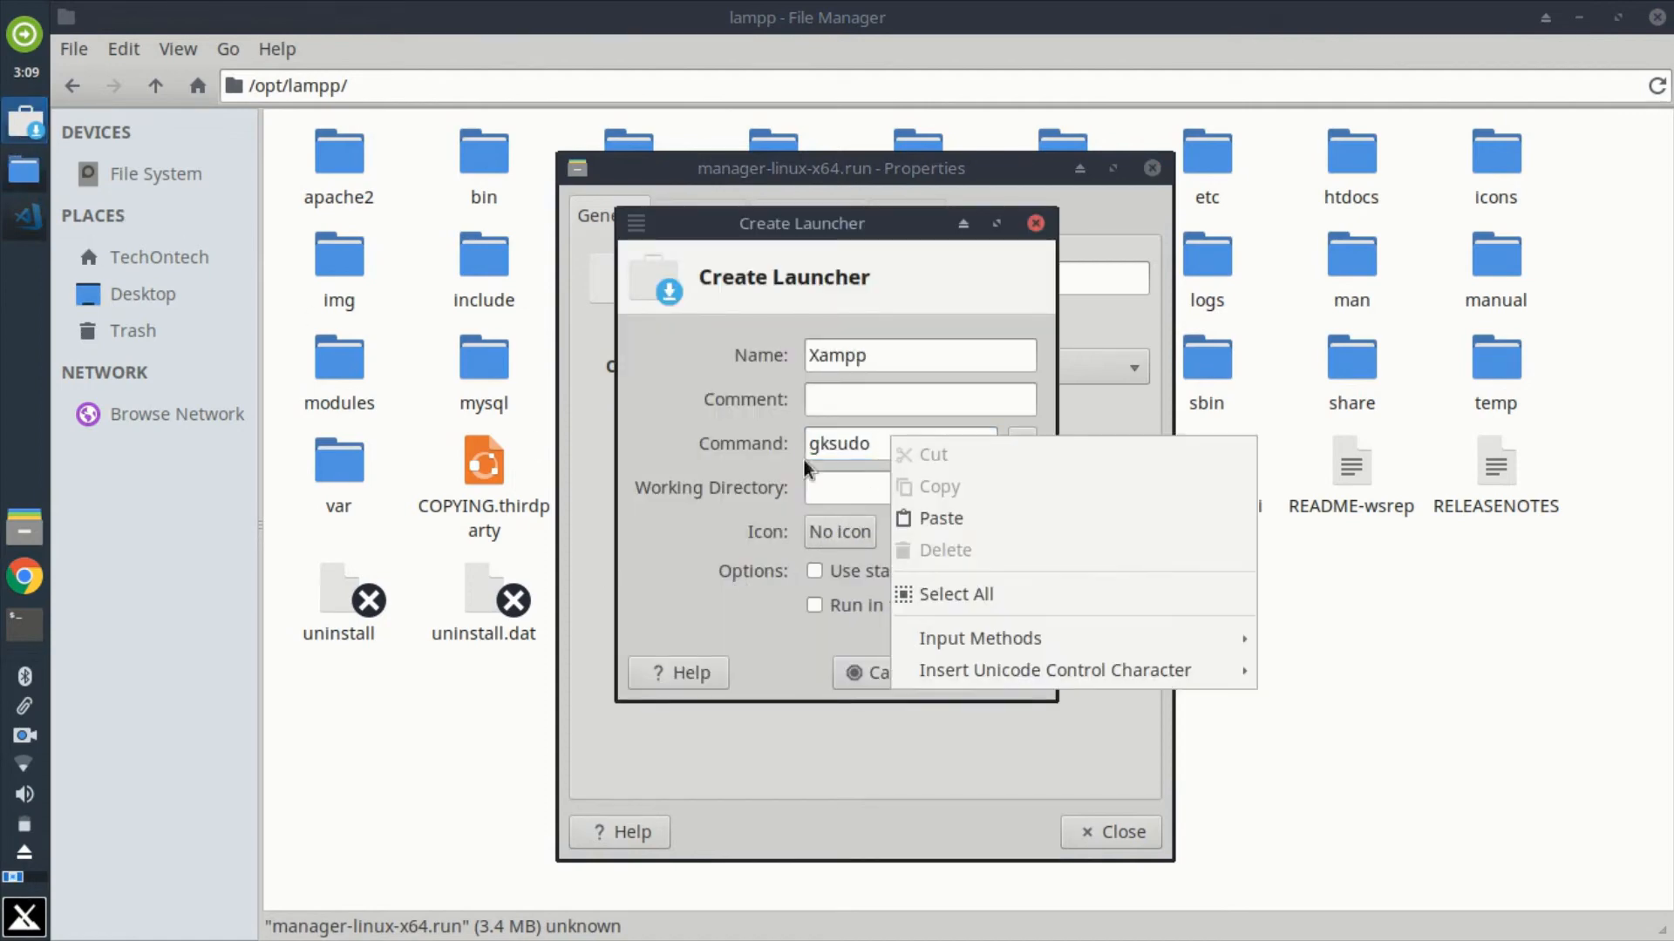
{"action": "left_click", "coordinate": [923, 520]}
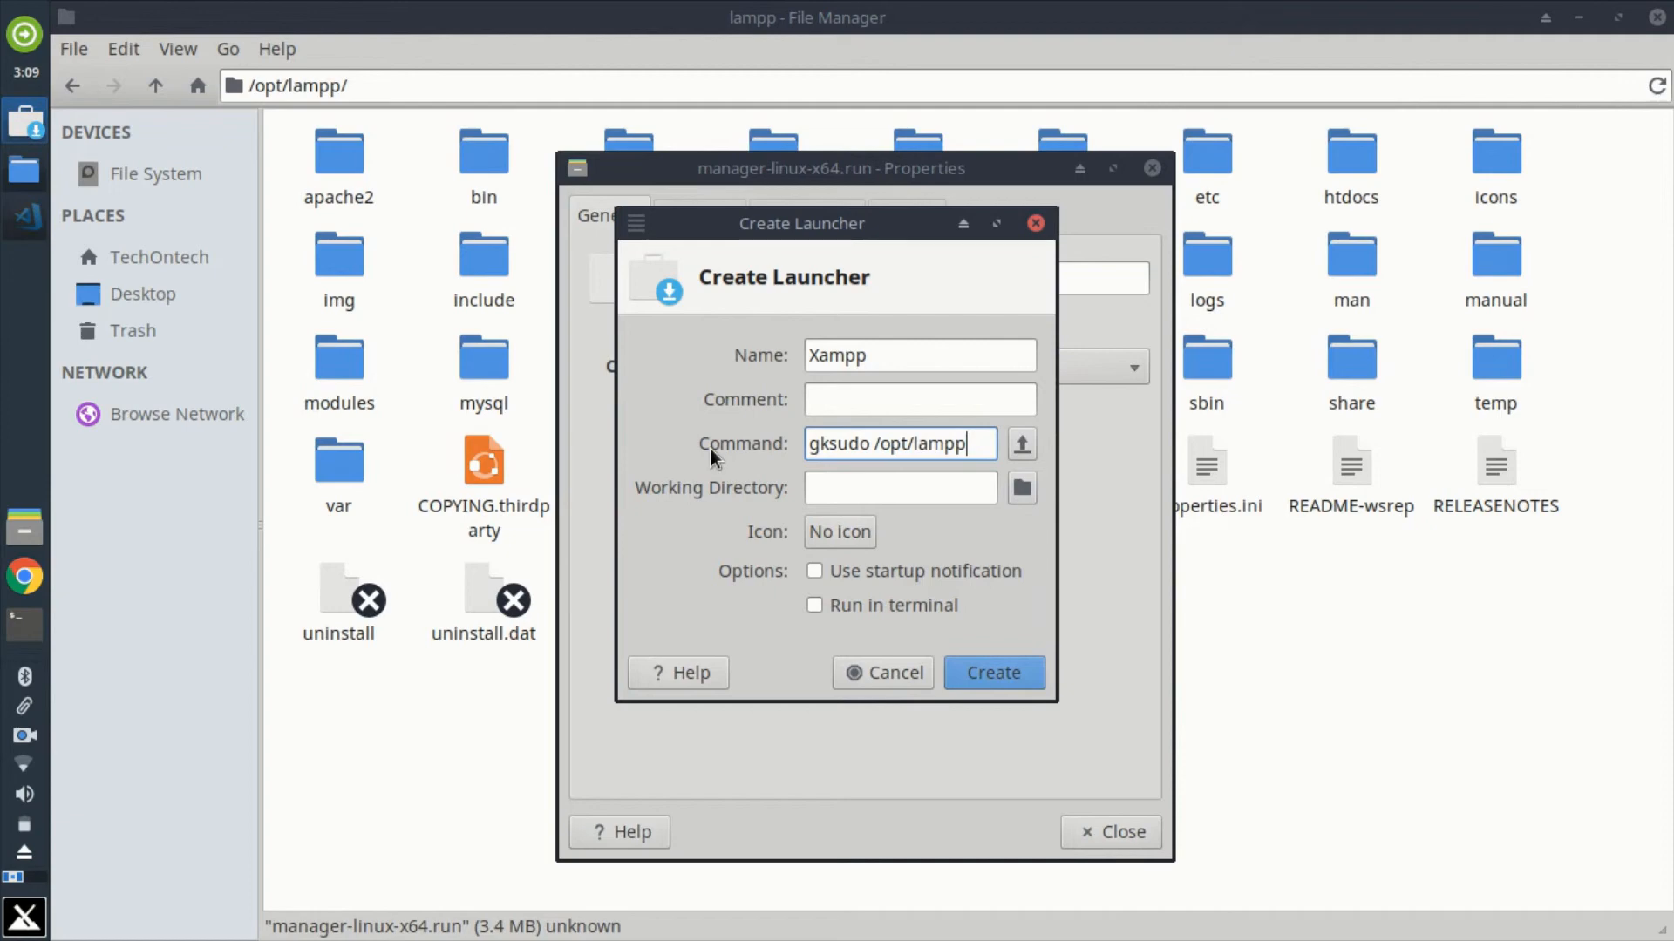
{"action": "type", "text": "/"}
Step: Copy the file name manager-linux-x64.run from its properties and append it to the end of the launcher command
{"action": "left_click", "coordinate": [1070, 514]}
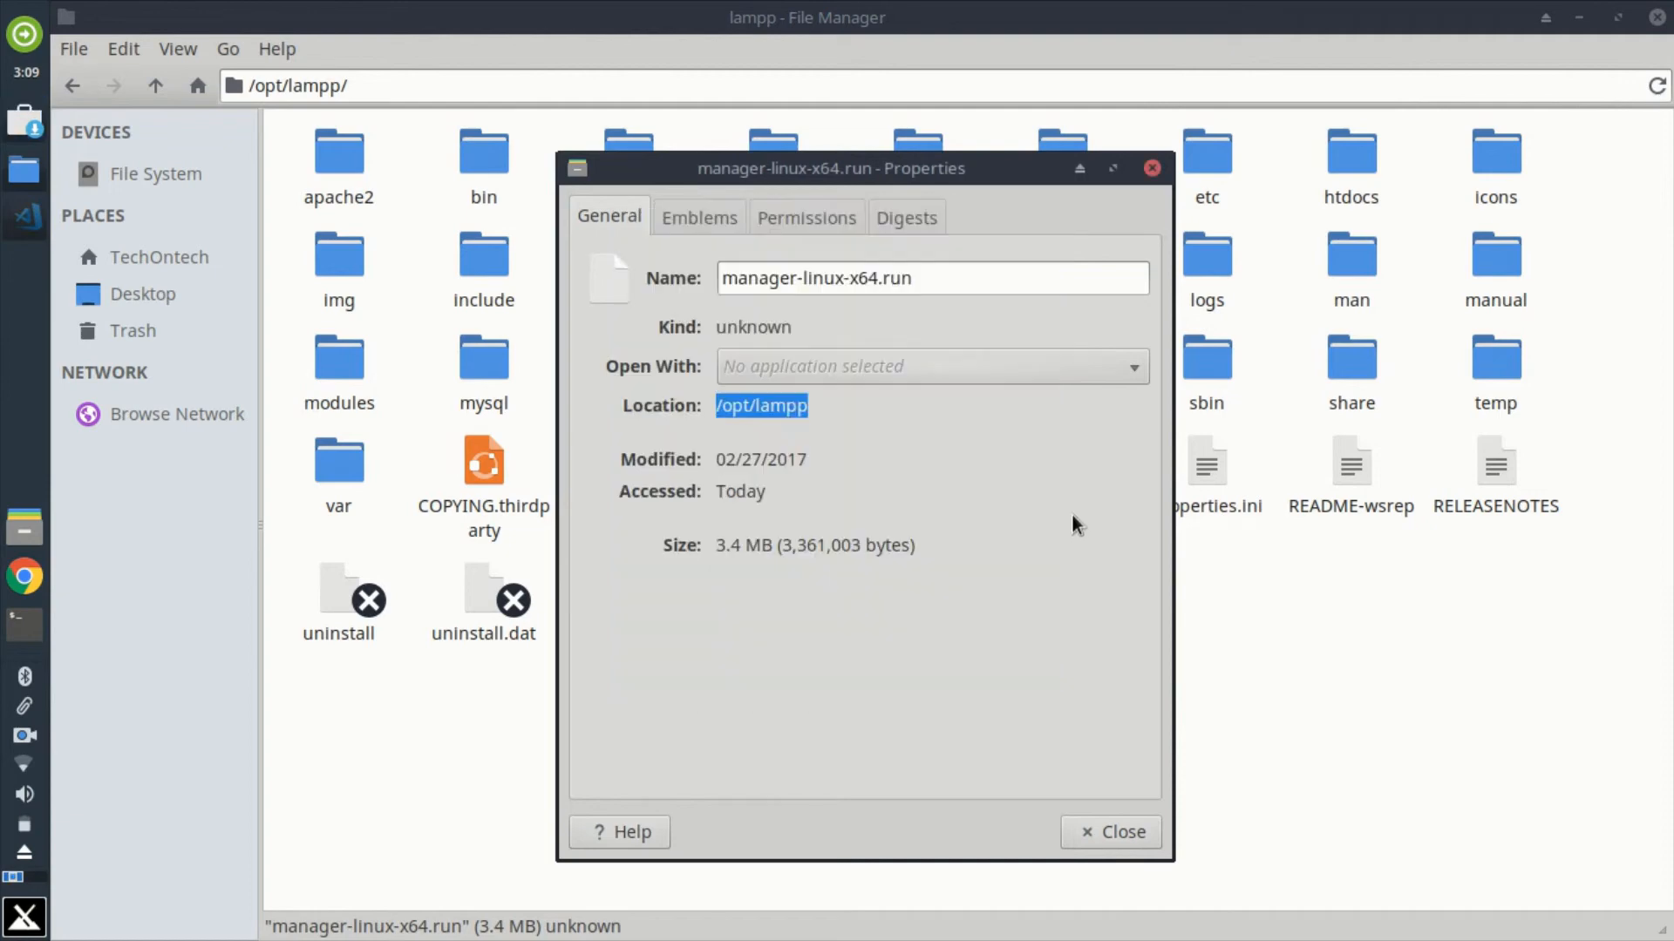
{"action": "left_click", "coordinate": [946, 281]}
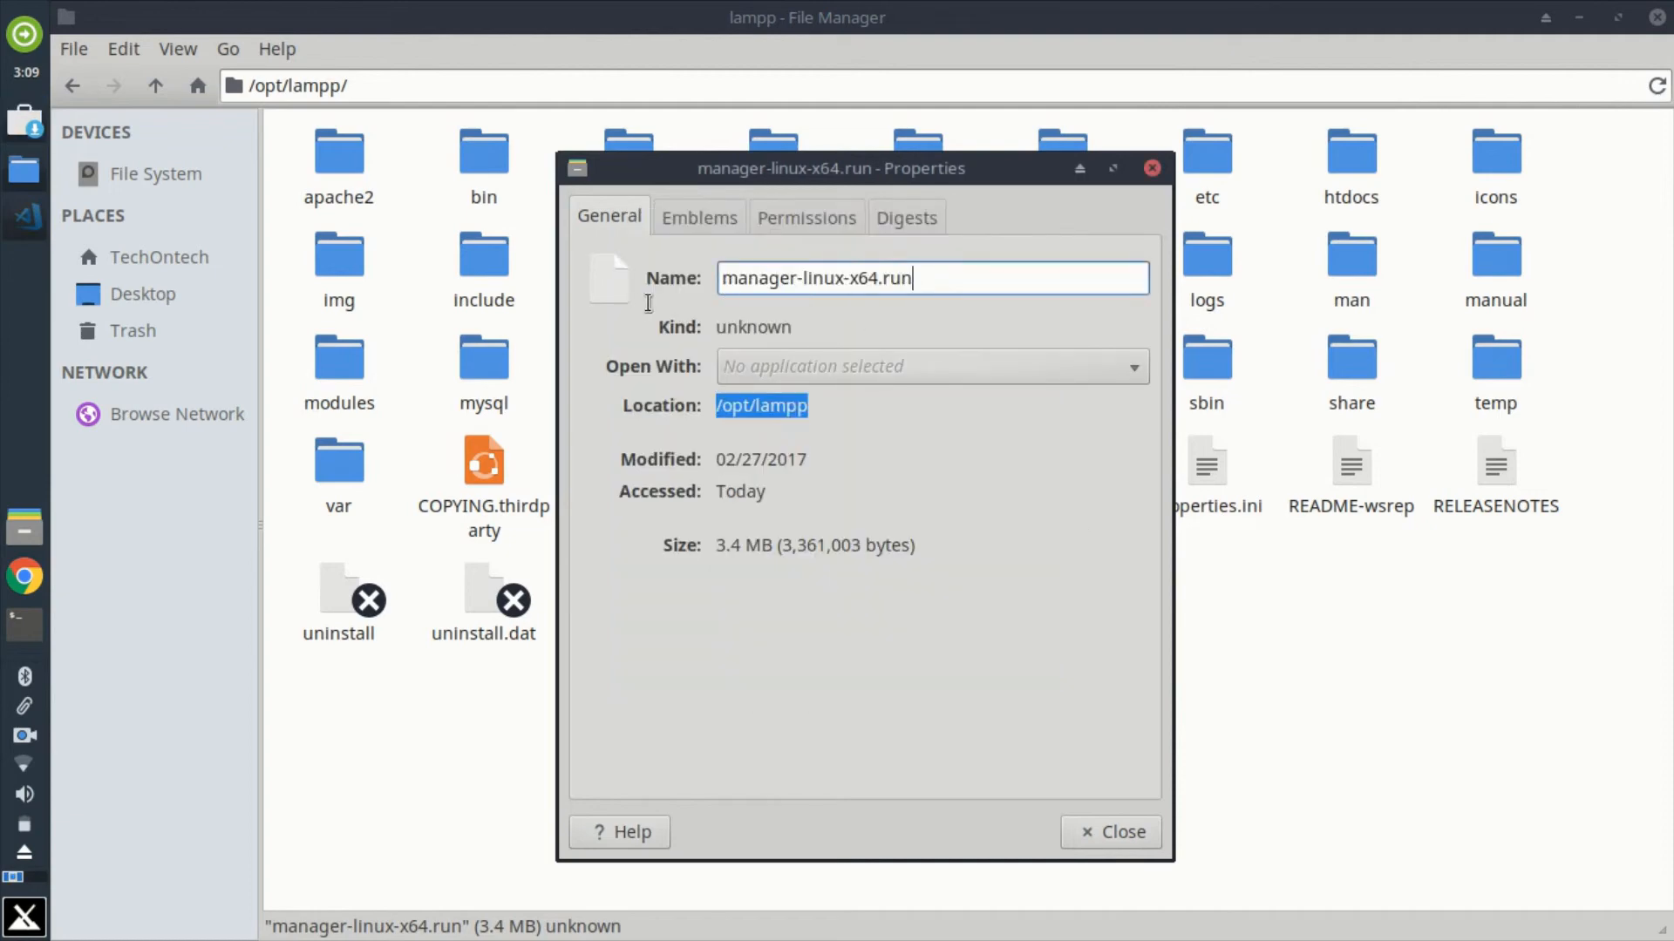
{"action": "triple_click", "coordinate": [930, 273]}
{"action": "right_click", "coordinate": [820, 277]}
{"action": "left_click", "coordinate": [863, 322]}
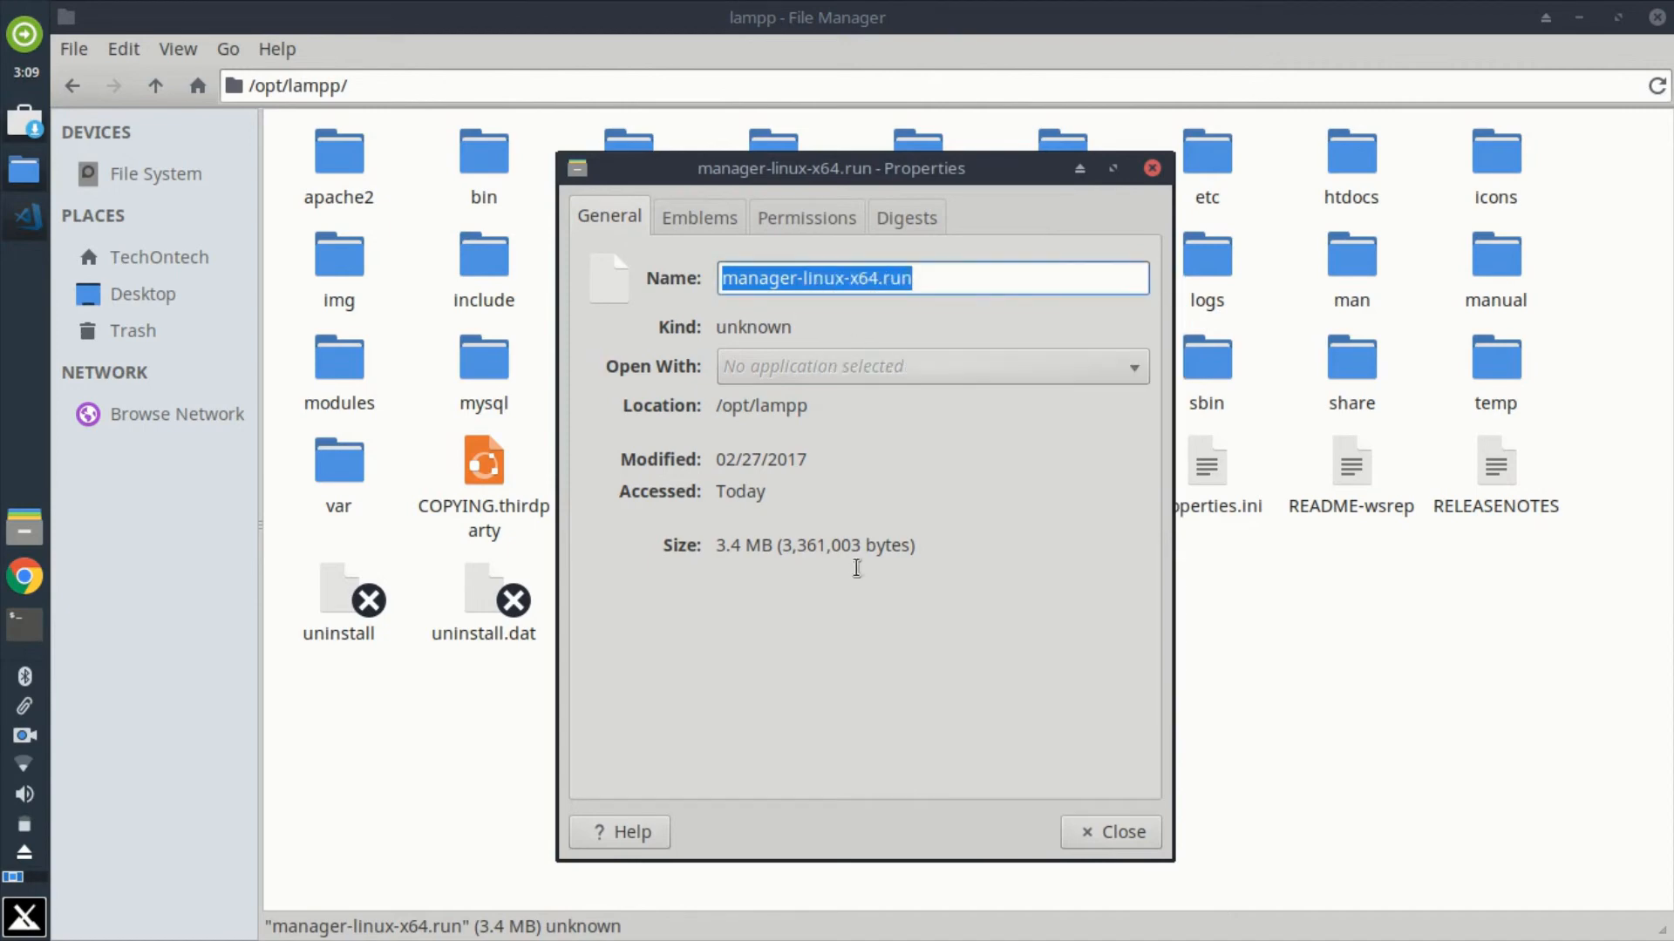
{"action": "left_click", "coordinate": [24, 122]}
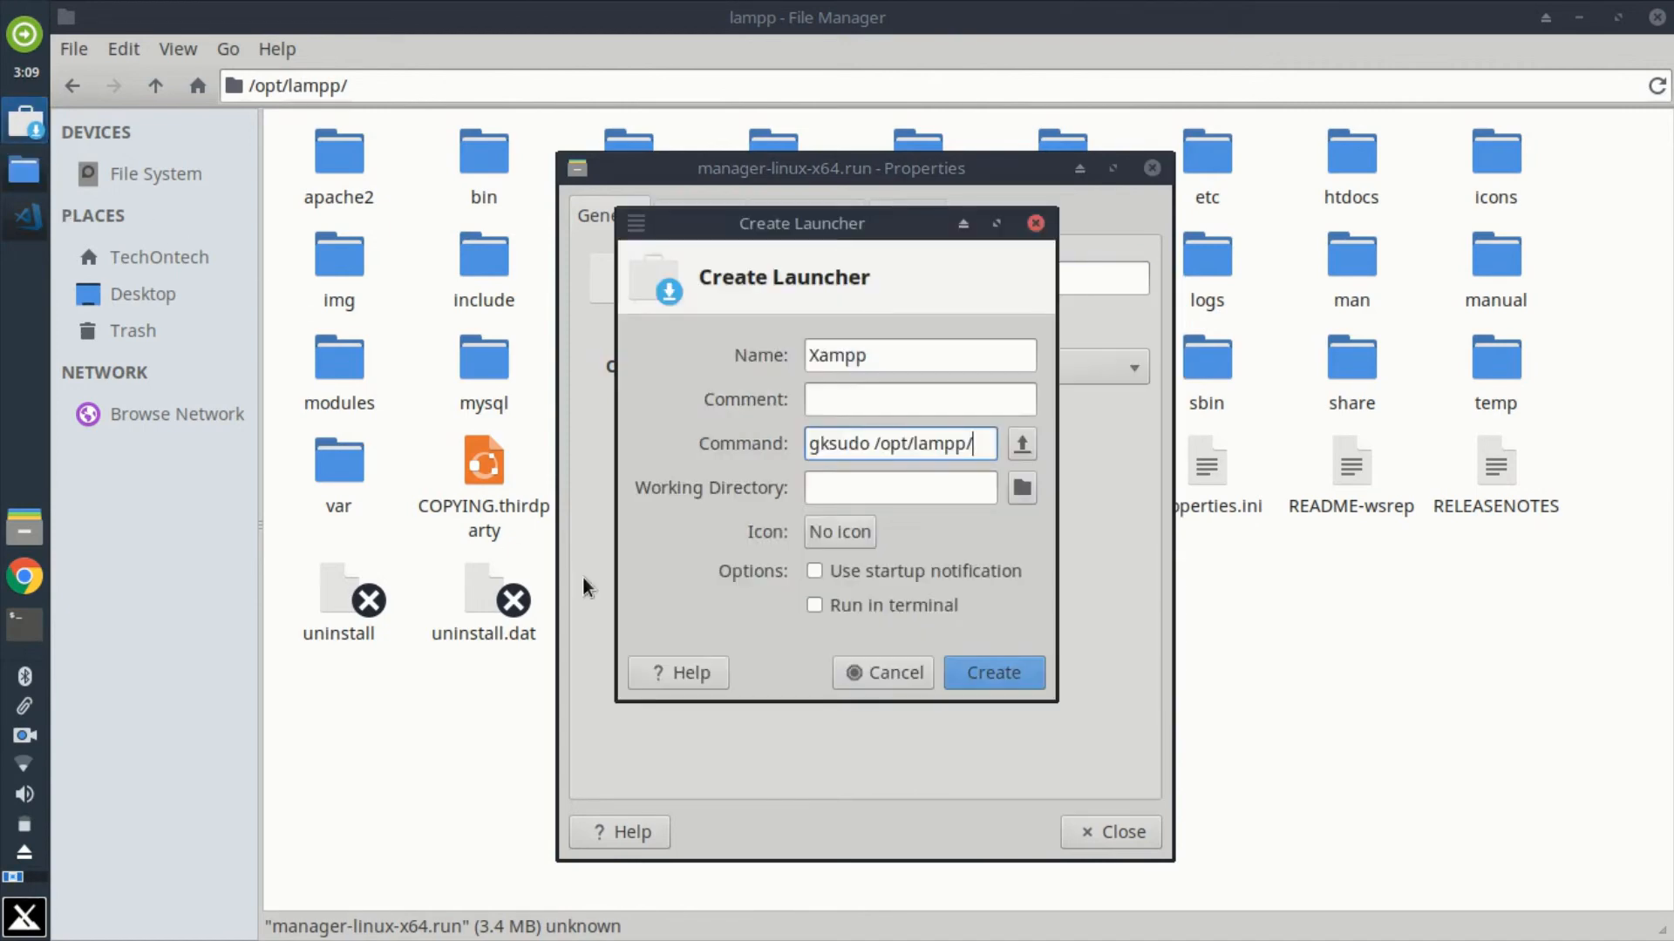
{"action": "right_click", "coordinate": [977, 440]}
{"action": "left_click", "coordinate": [1002, 518]}
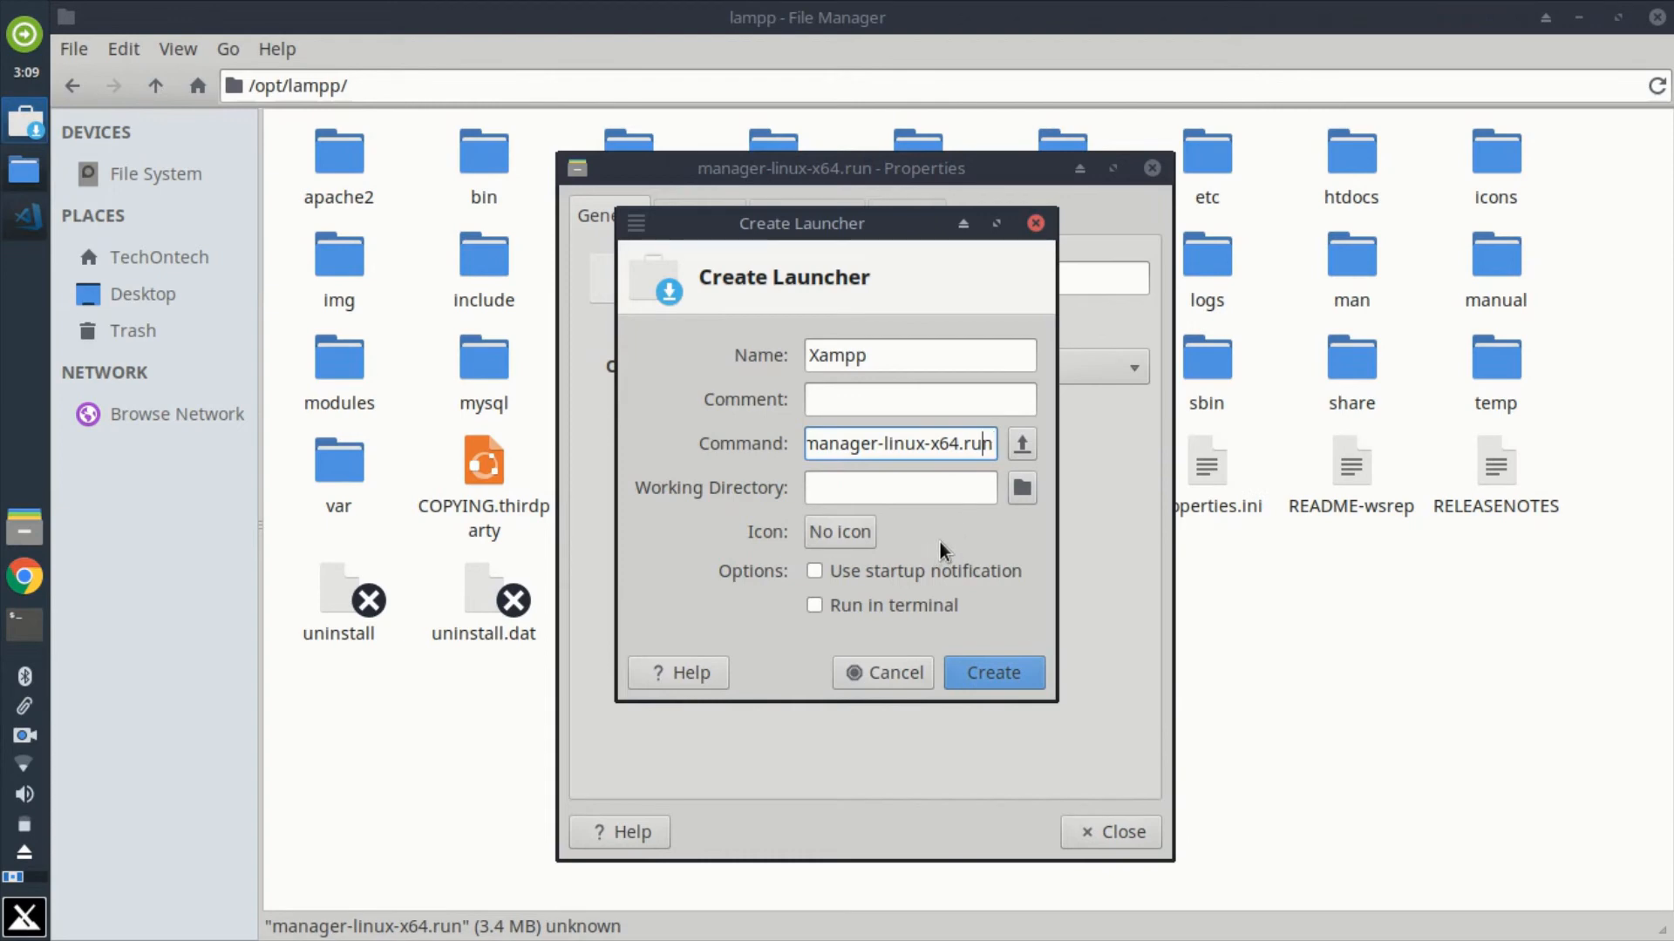
Step: Review the full launcher command from its end back to its beginning
{"action": "key", "text": "Left"}
{"action": "key", "text": "Left"}
{"action": "key", "text": "Left"}
{"action": "key", "text": "Left"}
{"action": "key", "text": "Left"}
{"action": "key", "text": "Left"}
{"action": "key", "text": "Left"}
{"action": "key", "text": "Left"}
{"action": "key", "text": "Left"}
{"action": "key", "text": "Left"}
{"action": "key", "text": "Left"}
{"action": "key", "text": "Left"}
{"action": "key", "text": "Left"}
{"action": "key", "text": "Left"}
{"action": "key", "text": "Left"}
{"action": "key", "text": "Left"}
{"action": "key", "text": "Left"}
{"action": "key", "text": "Left"}
{"action": "key", "text": "Left"}
{"action": "key", "text": "Left"}
{"action": "key", "text": "Left"}
{"action": "key", "text": "Left"}
{"action": "key", "text": "Left"}
{"action": "key", "text": "Left"}
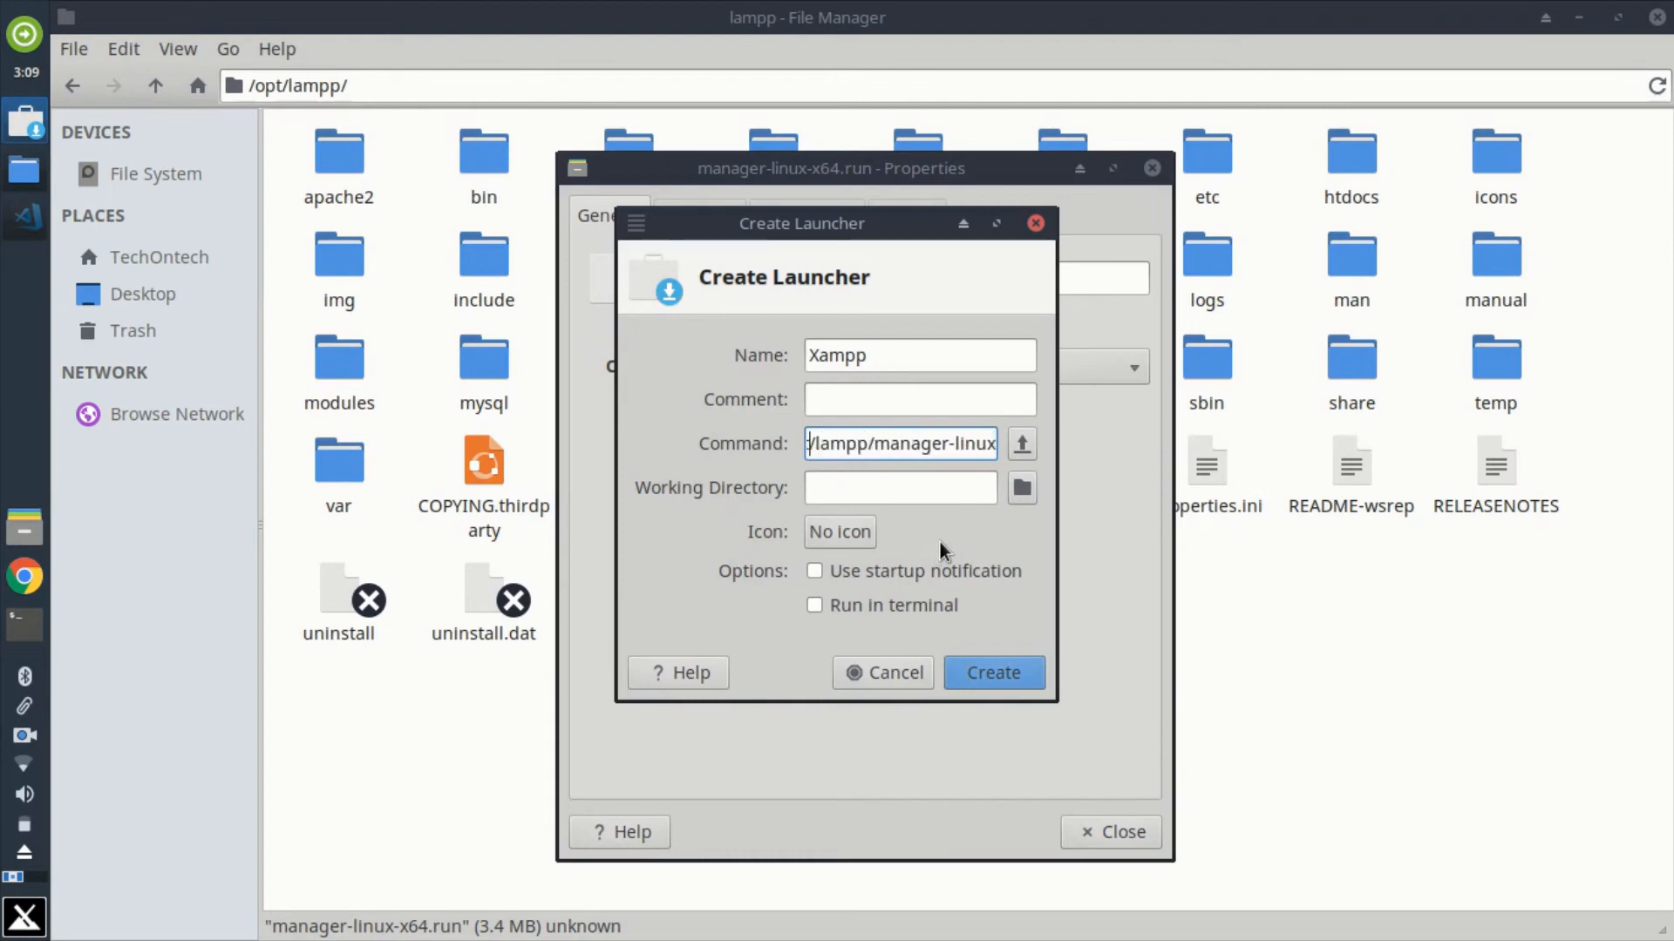
{"action": "key", "text": "Left"}
{"action": "key", "text": "Left"}
{"action": "key", "text": "Left"}
{"action": "key", "text": "Left"}
{"action": "key", "text": "Left"}
{"action": "key", "text": "Left"}
{"action": "key", "text": "Left"}
{"action": "key", "text": "Left"}
{"action": "key", "text": "Left"}
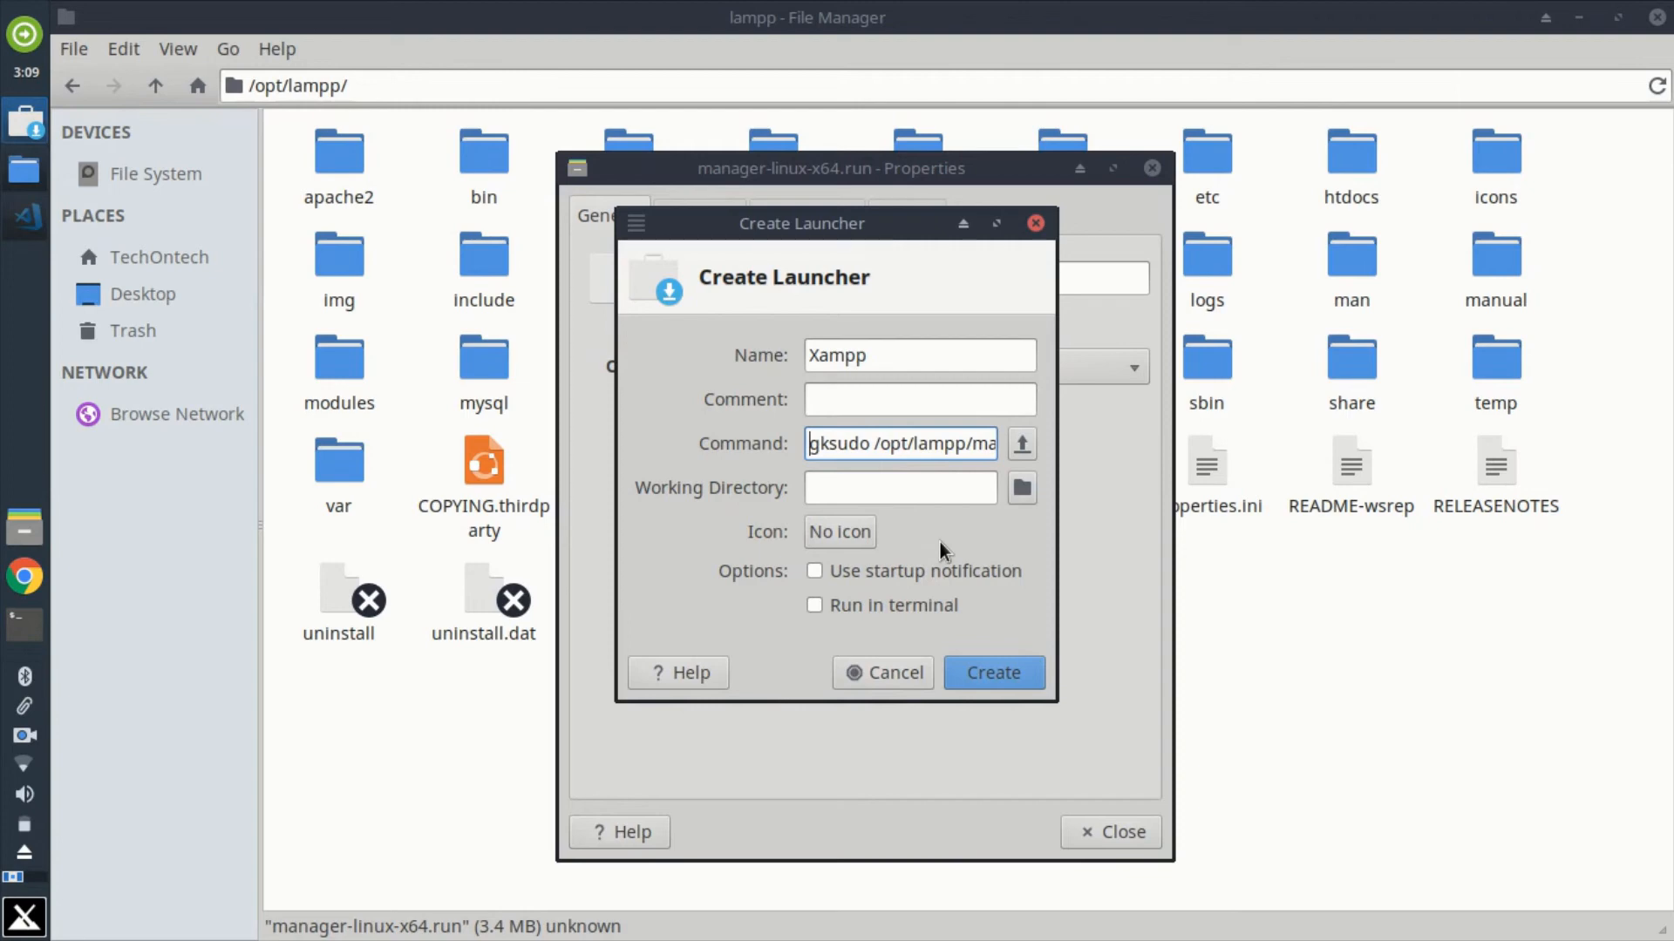
Step: Search all icons for xampp and assign the xampp icon to the launcher
{"action": "left_click", "coordinate": [837, 534]}
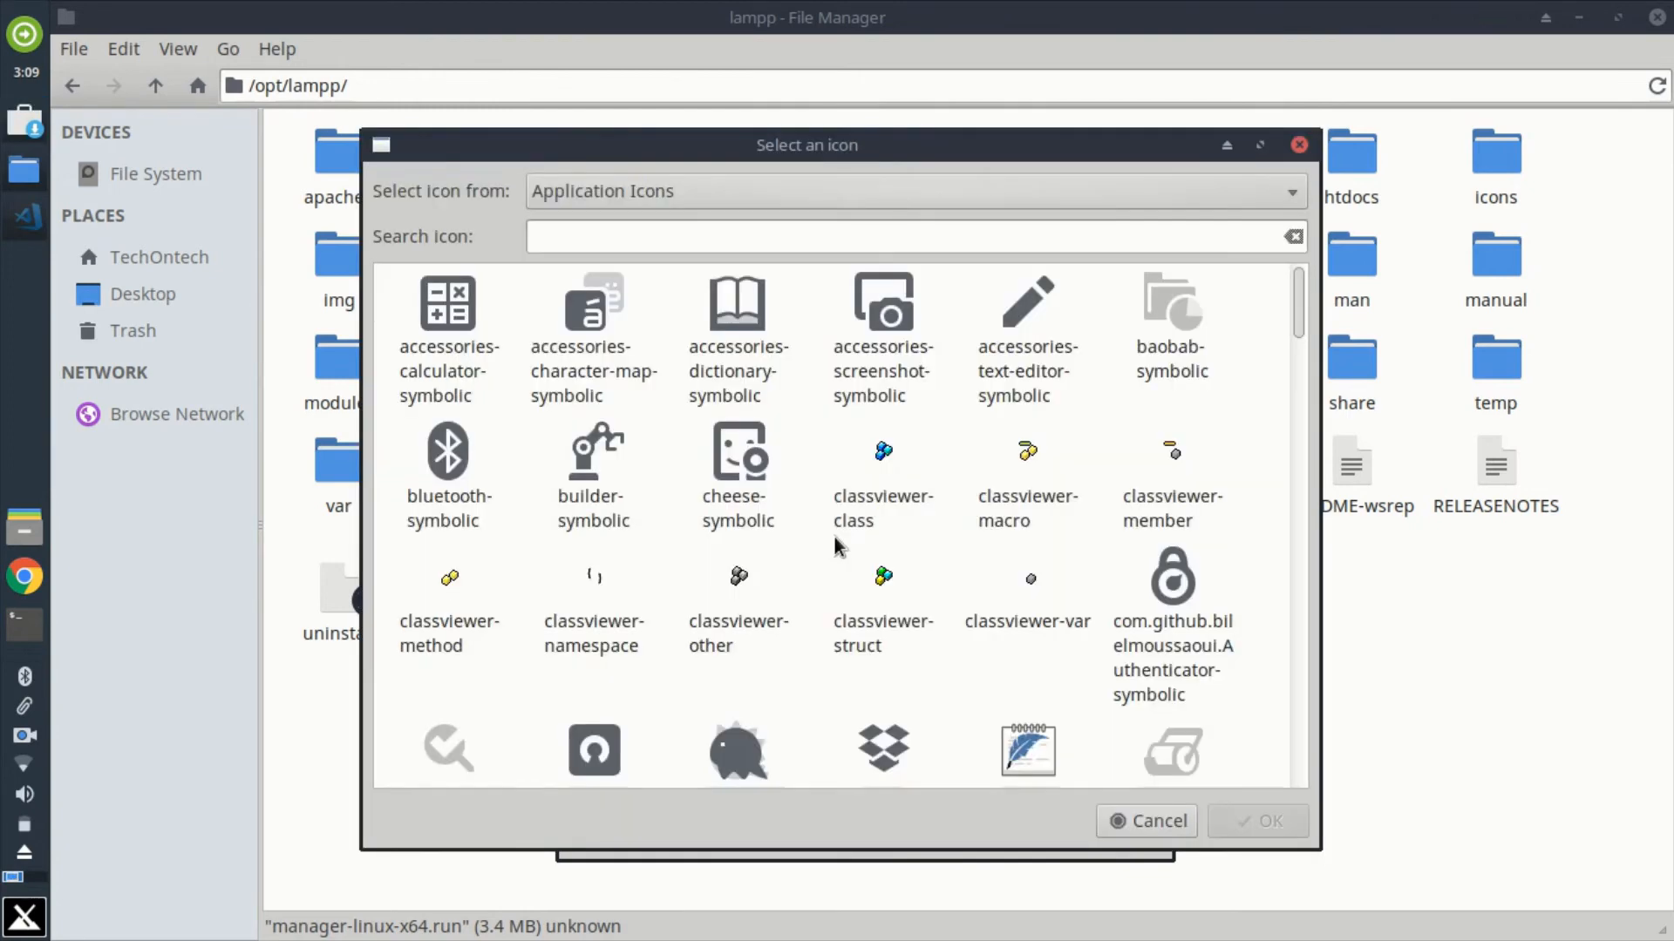
{"action": "left_click", "coordinate": [797, 190]}
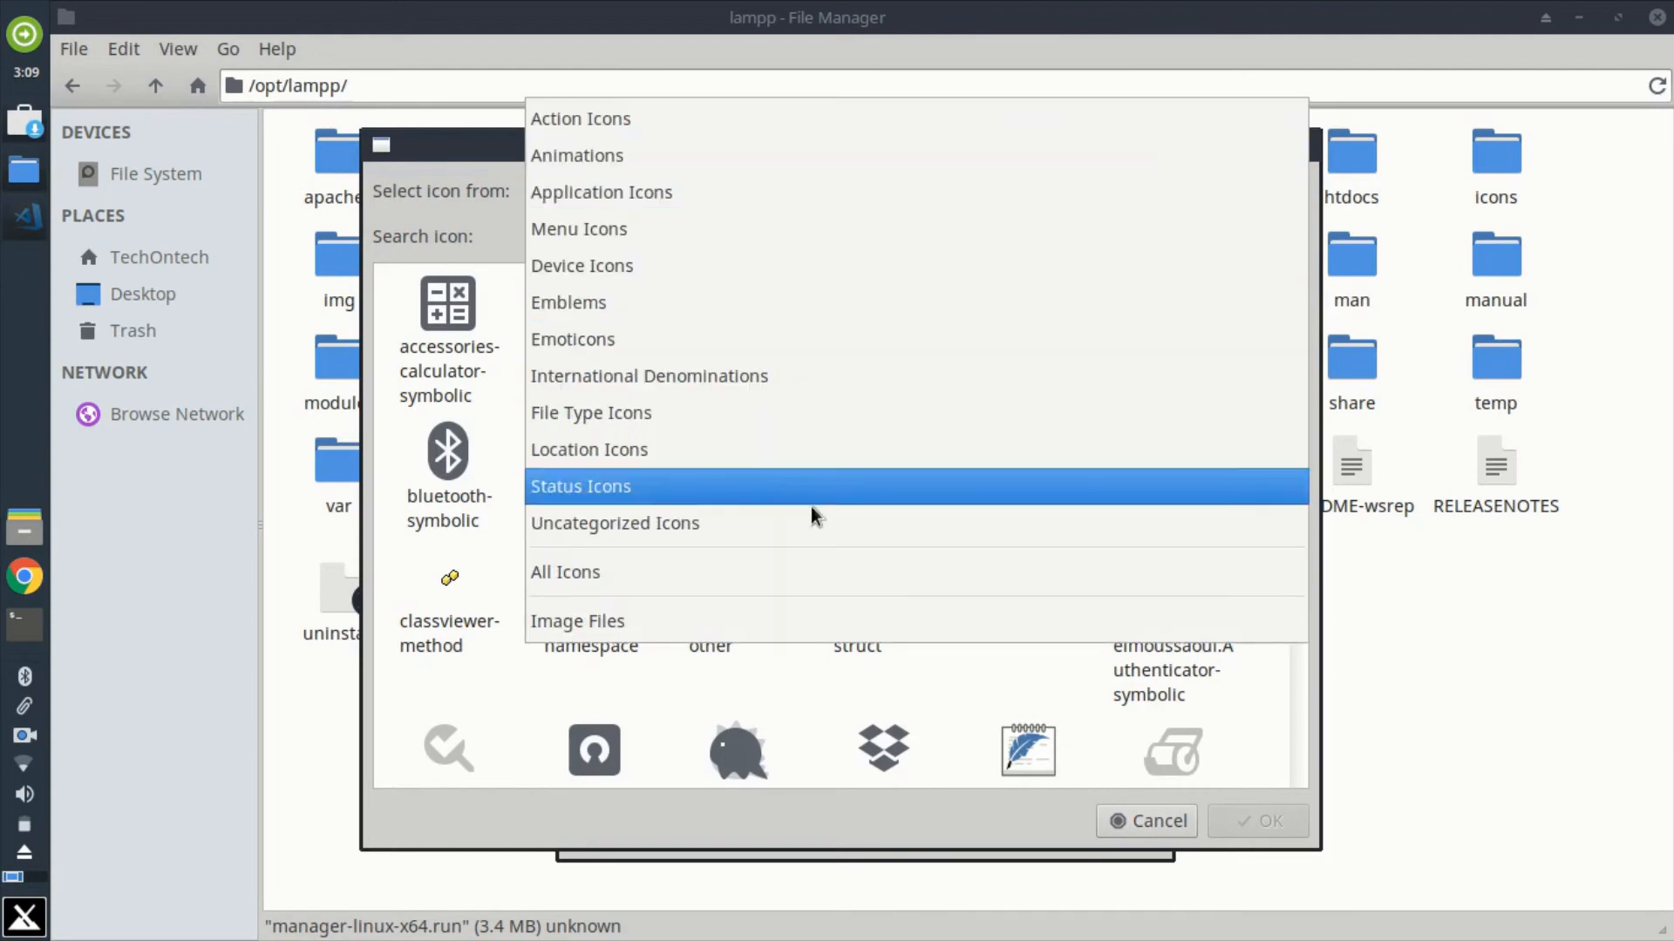
{"action": "left_click", "coordinate": [750, 573]}
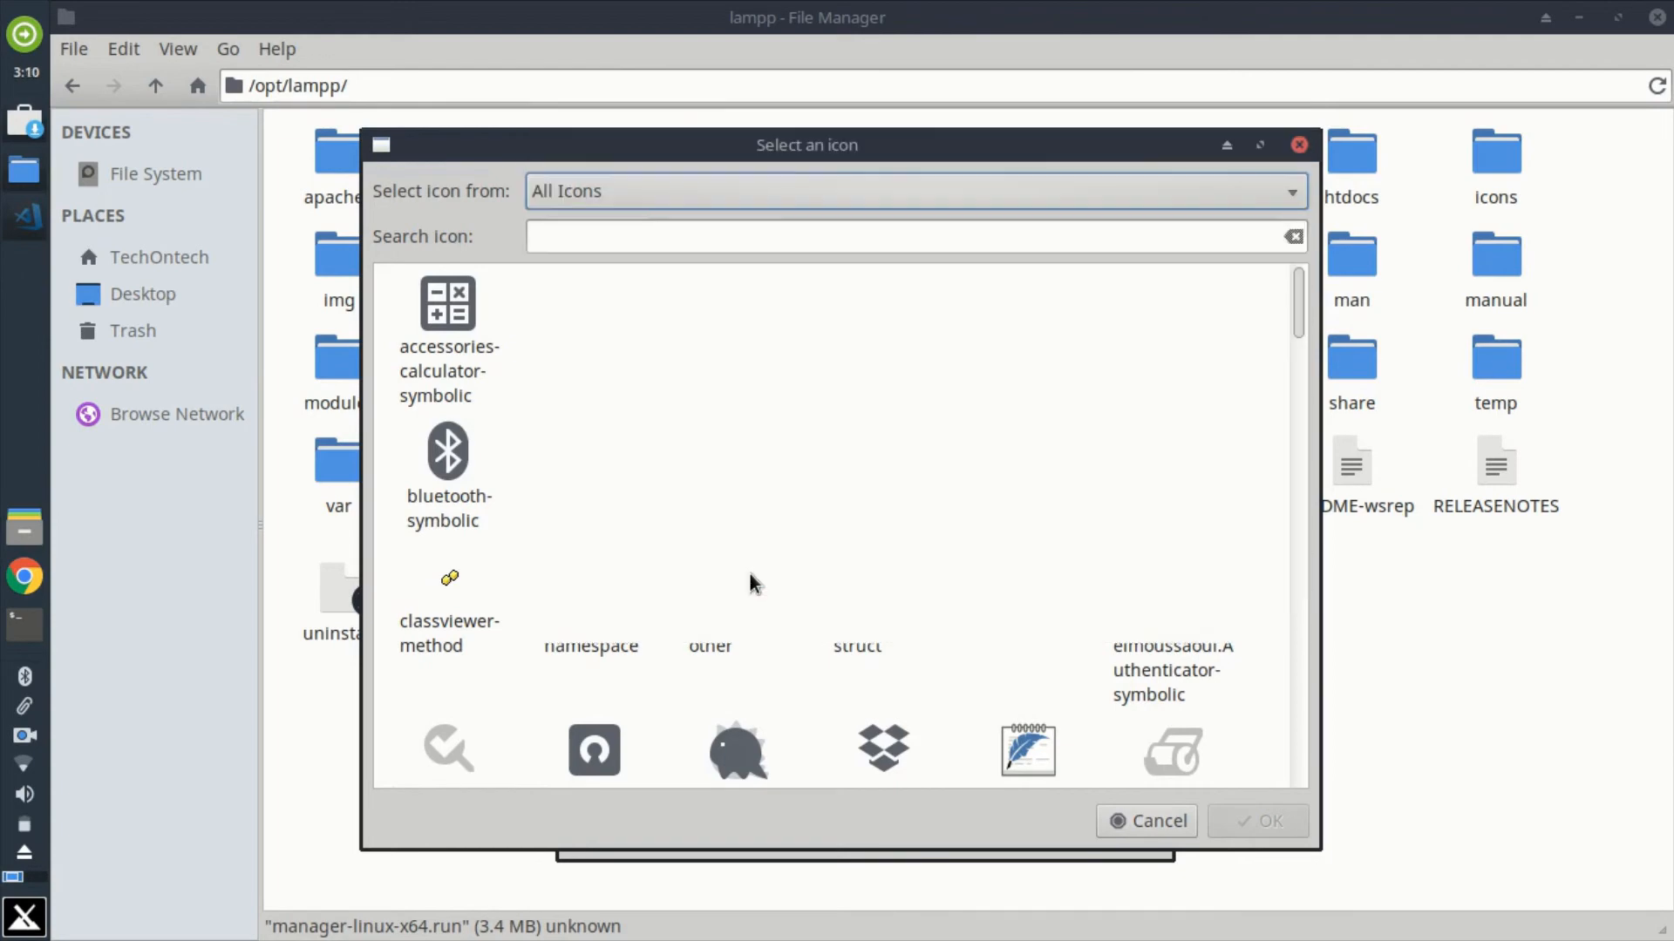
{"action": "left_click", "coordinate": [798, 241]}
{"action": "type", "text": "xa"}
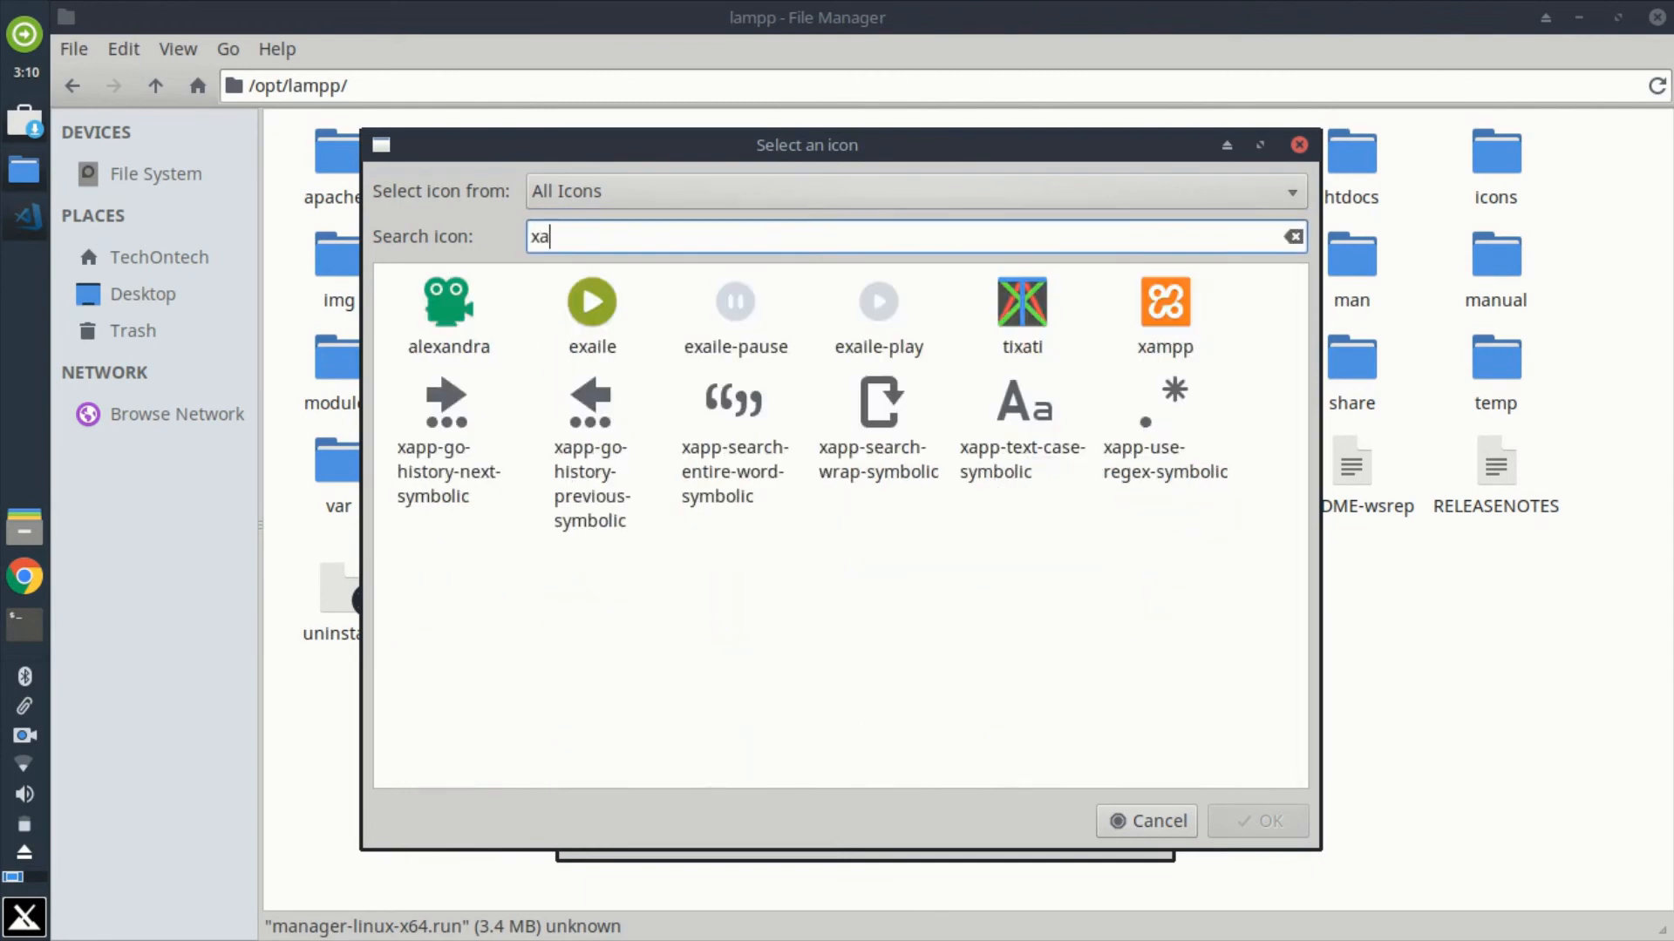
{"action": "type", "text": "mpp"}
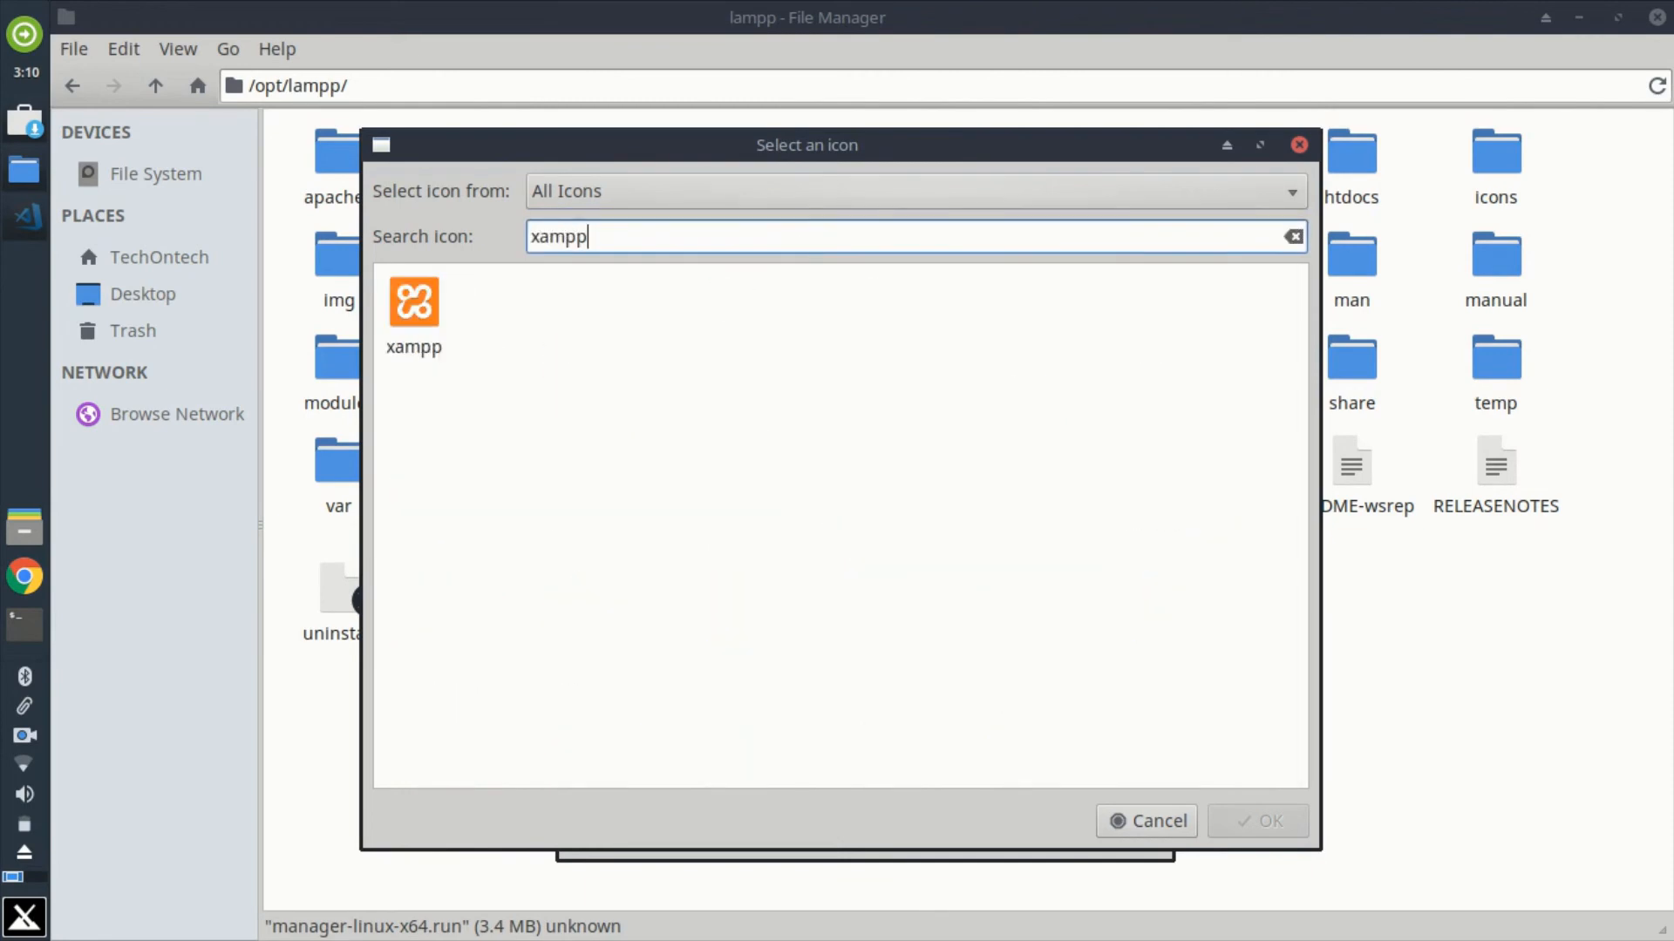
{"action": "left_click", "coordinate": [418, 307]}
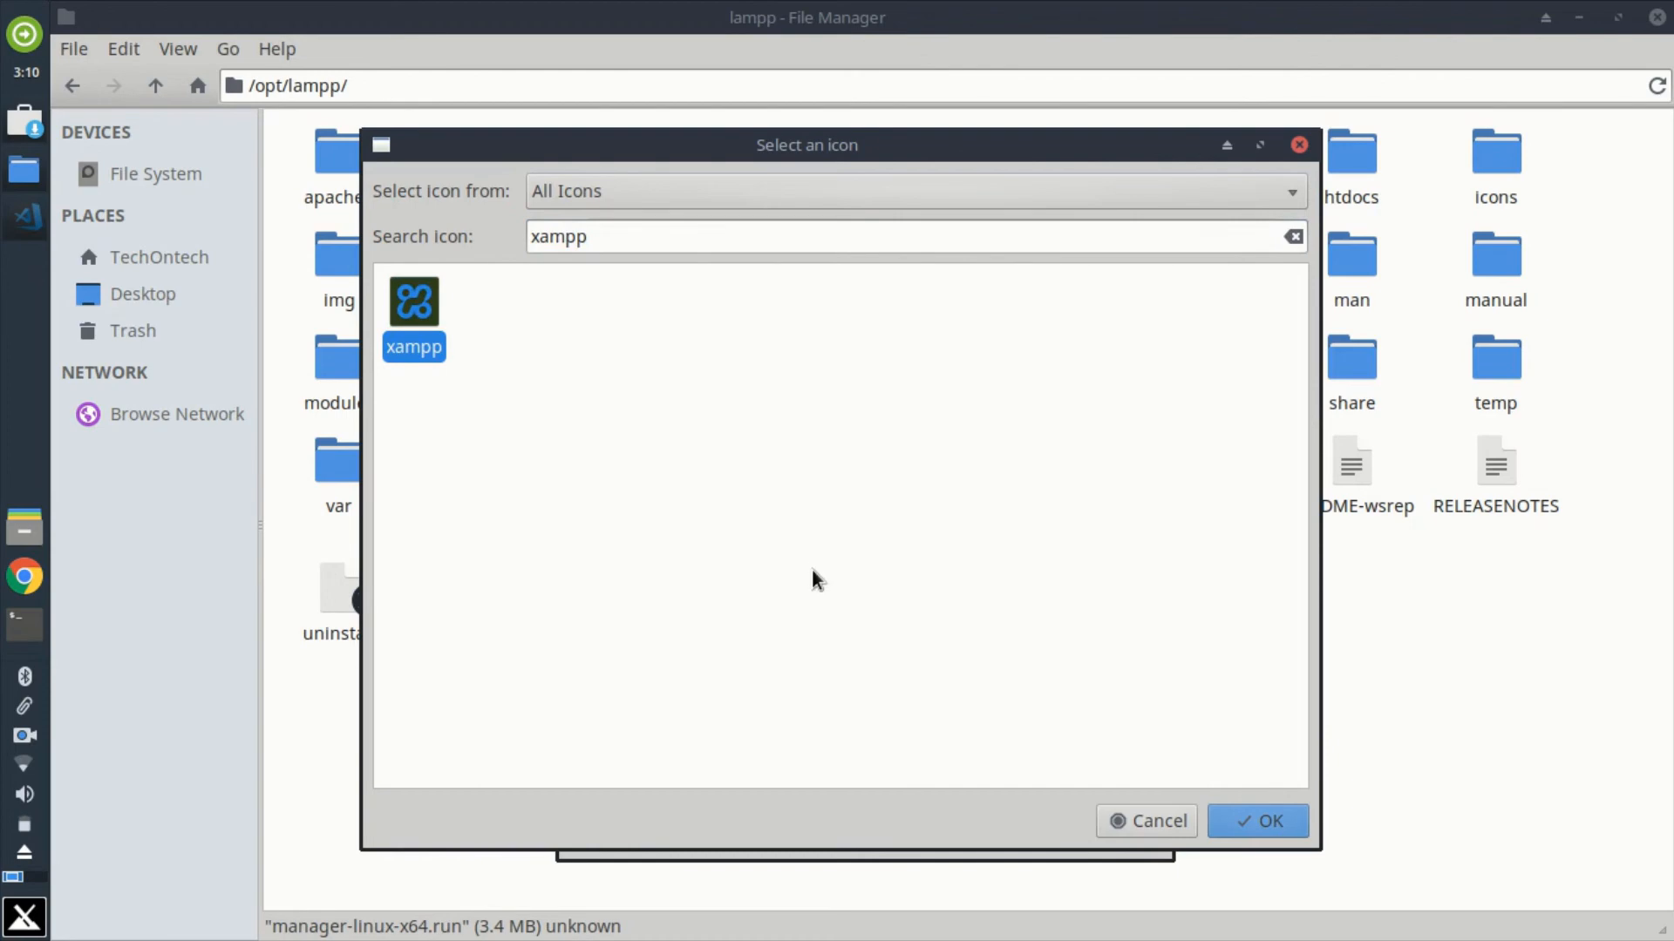
{"action": "left_click", "coordinate": [1267, 822]}
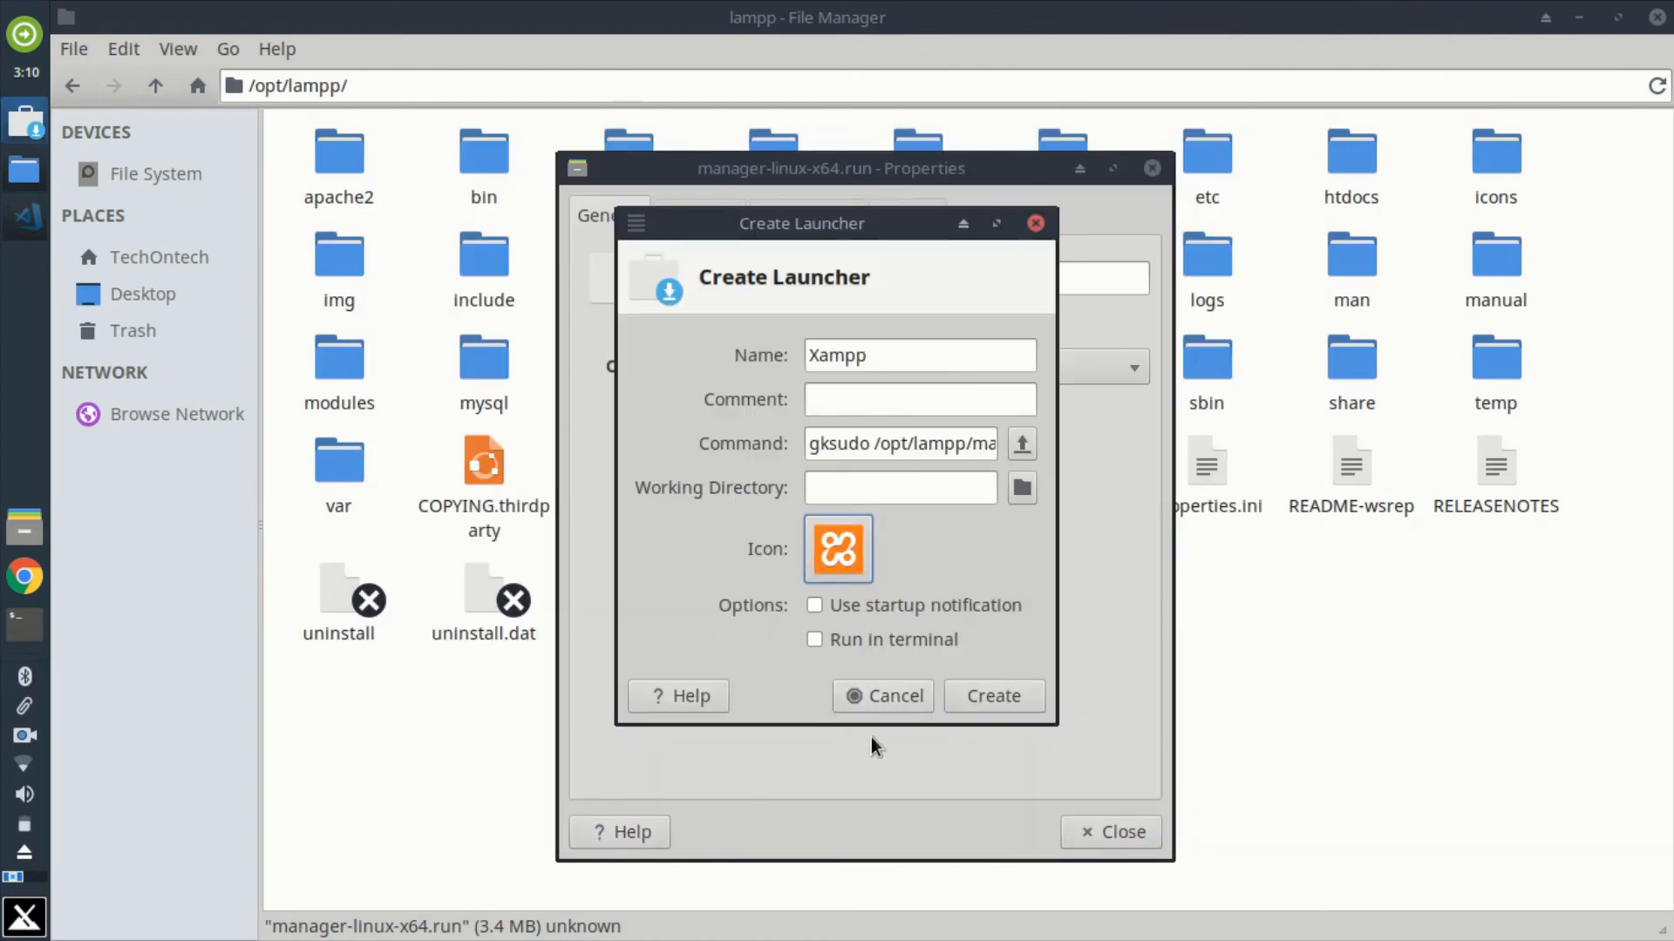
Step: Create the Xampp desktop launcher and close the manager-linux-x64.run properties and the file manager
{"action": "left_click", "coordinate": [1003, 702]}
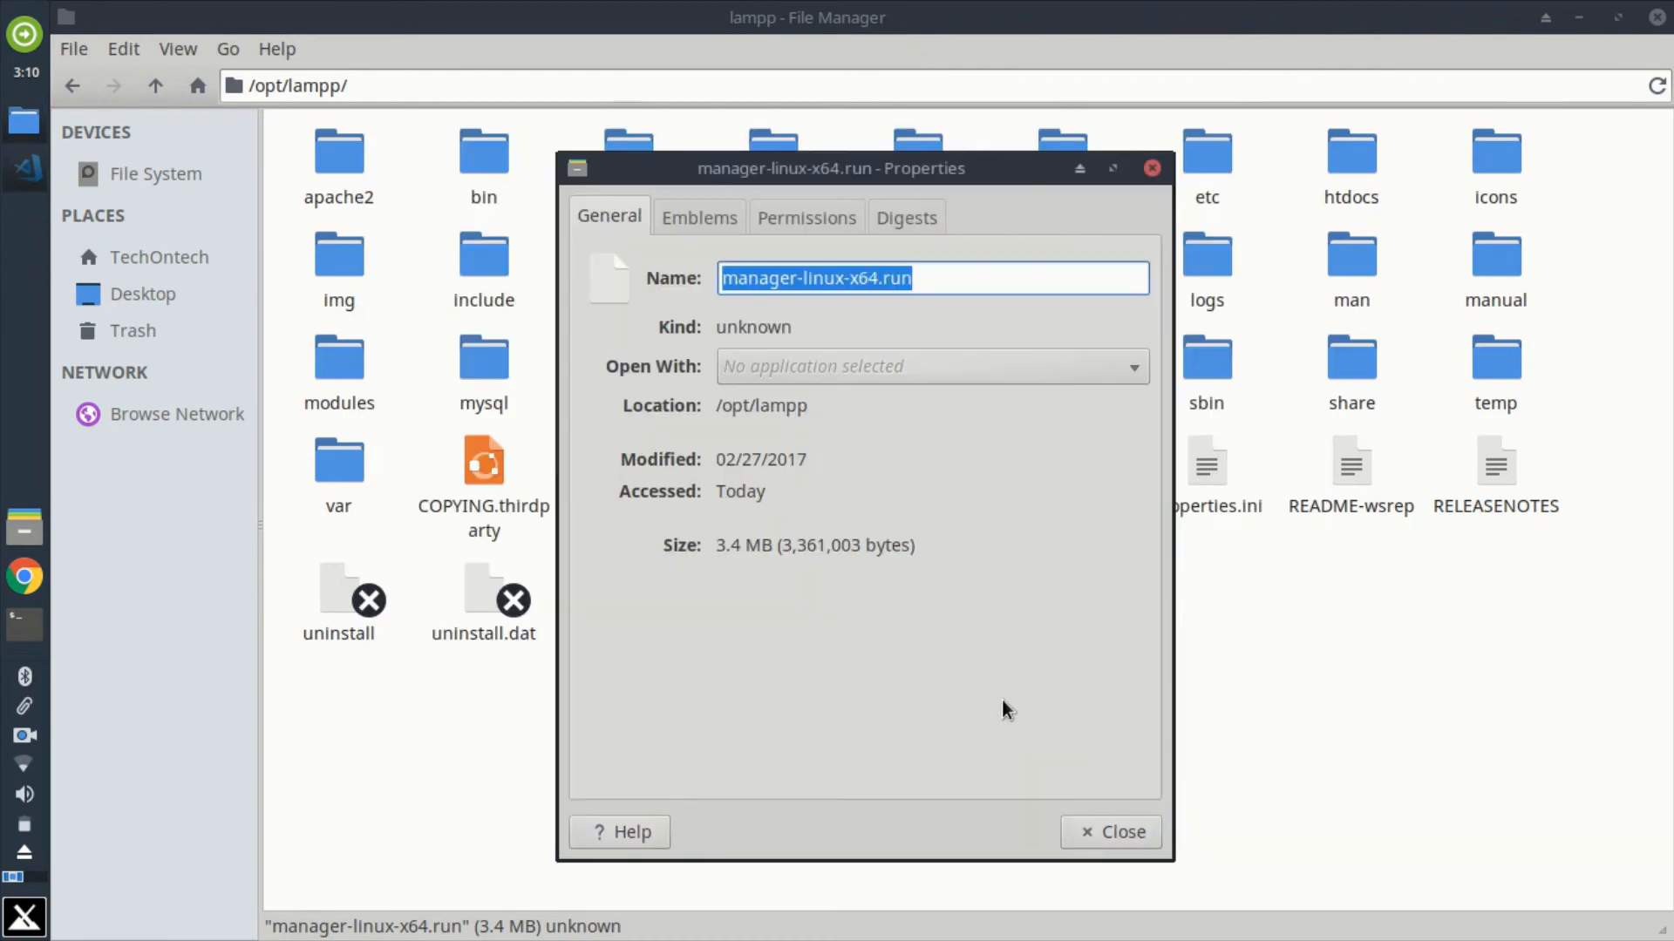
{"action": "left_click", "coordinate": [1116, 834]}
{"action": "left_click", "coordinate": [1656, 18]}
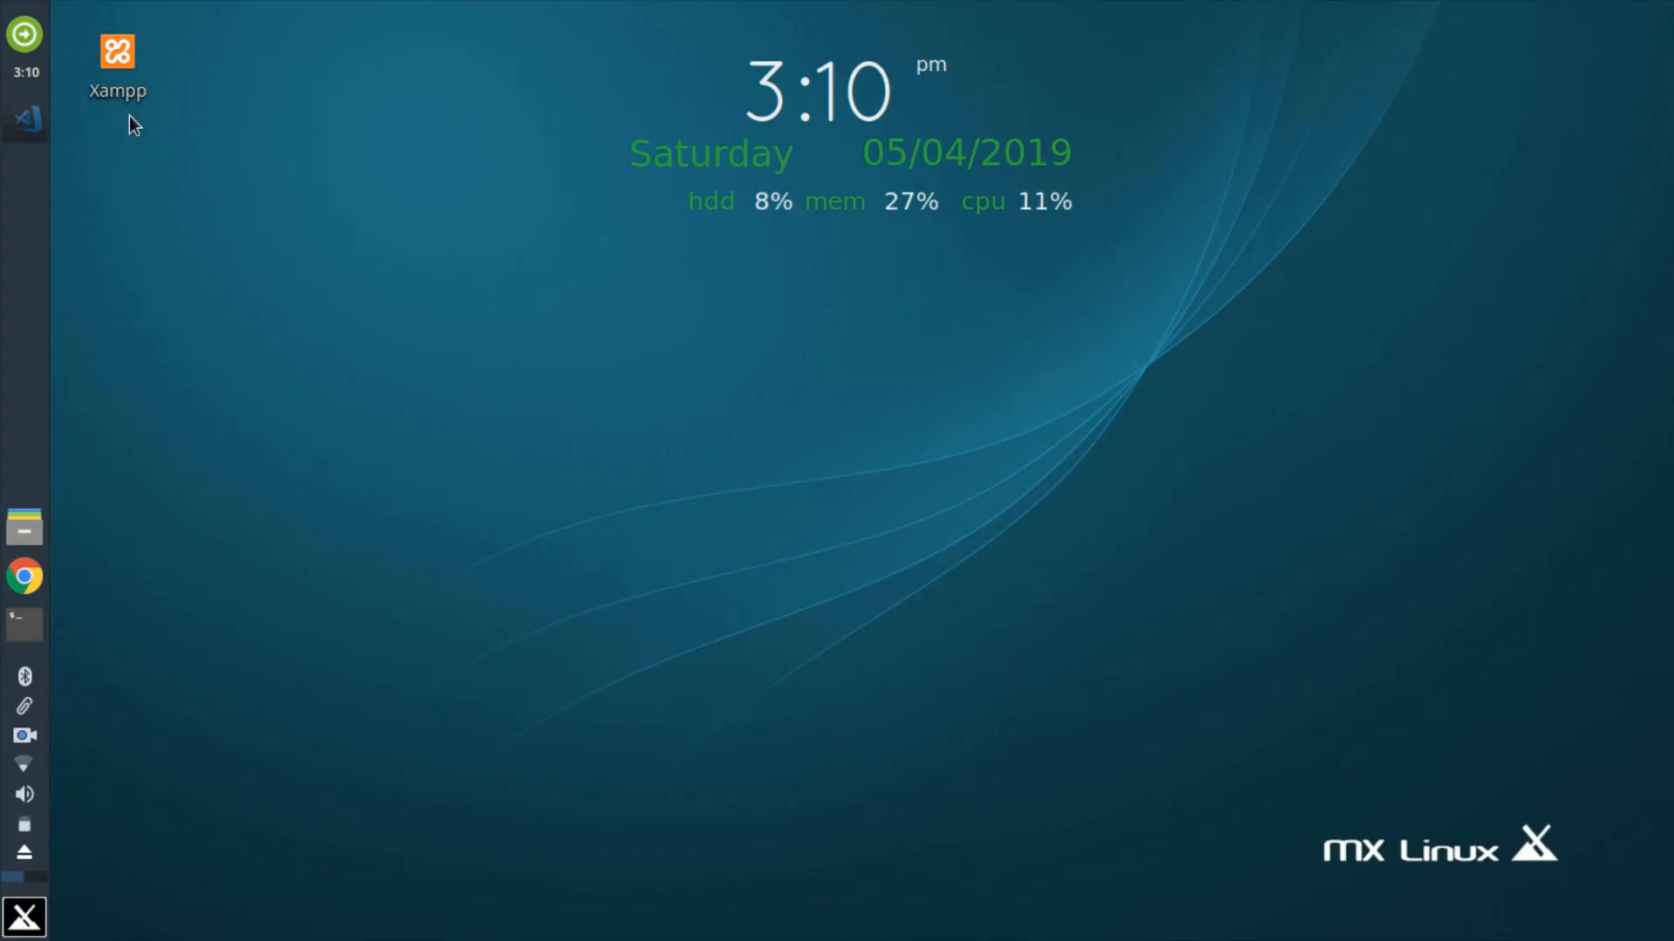
Step: Open the Xampp launcher from the desktop and mark it as executable to start the XAMPP manager
{"action": "double_click", "coordinate": [119, 61]}
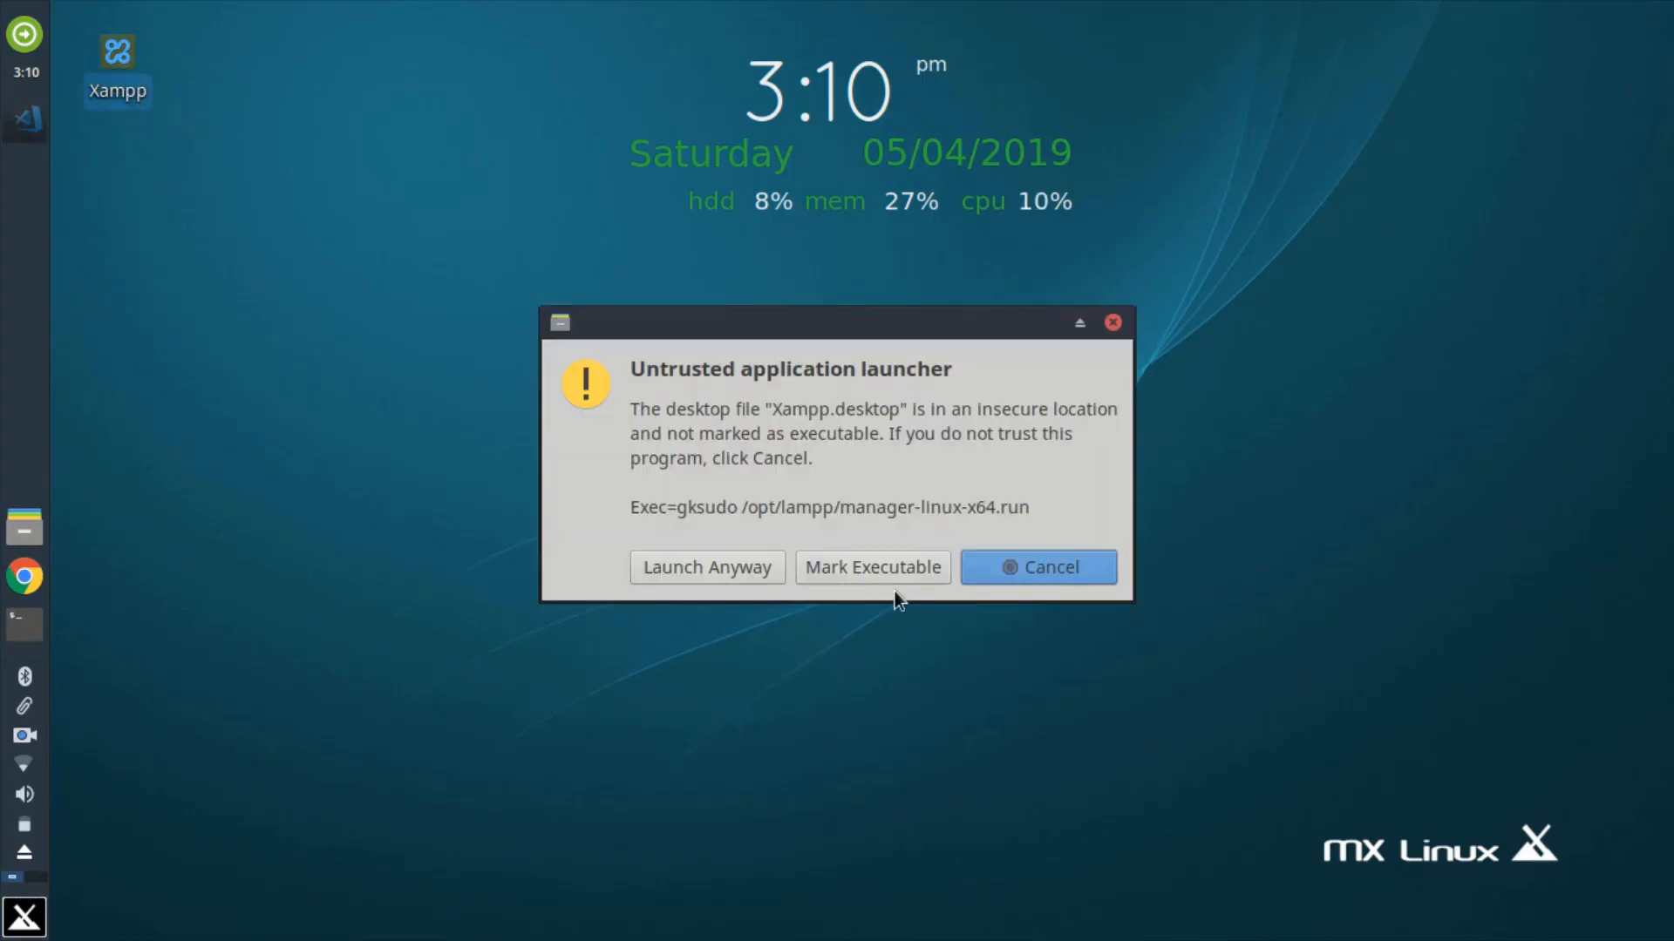
{"action": "left_click", "coordinate": [869, 568]}
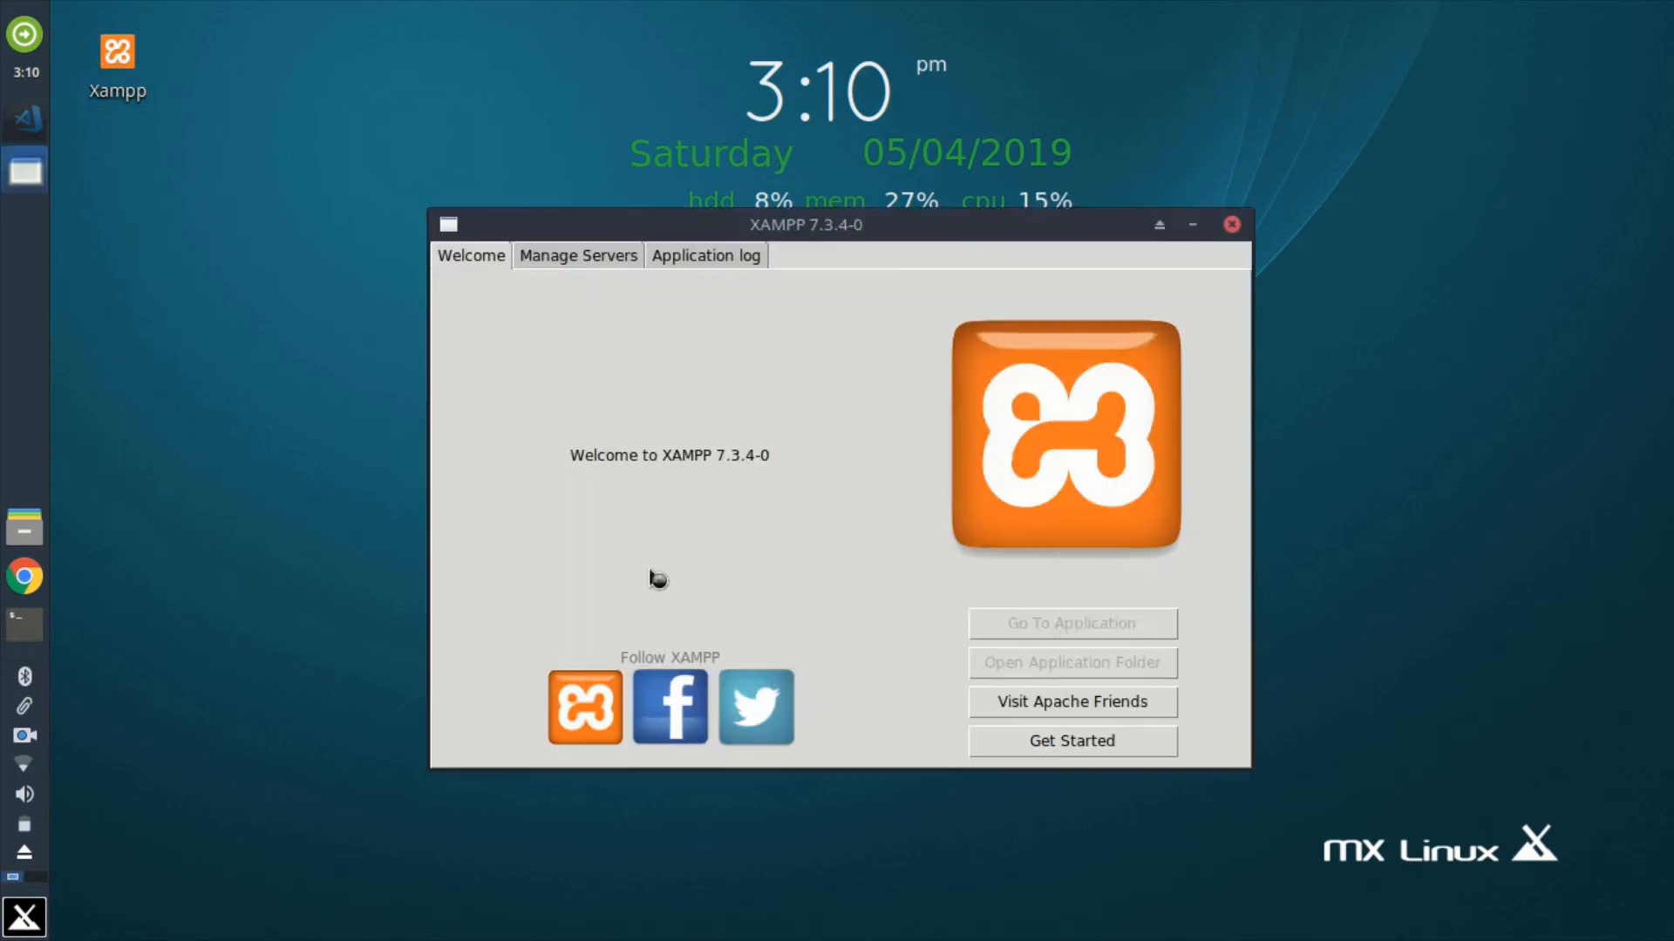
{"action": "left_click", "coordinate": [1077, 671]}
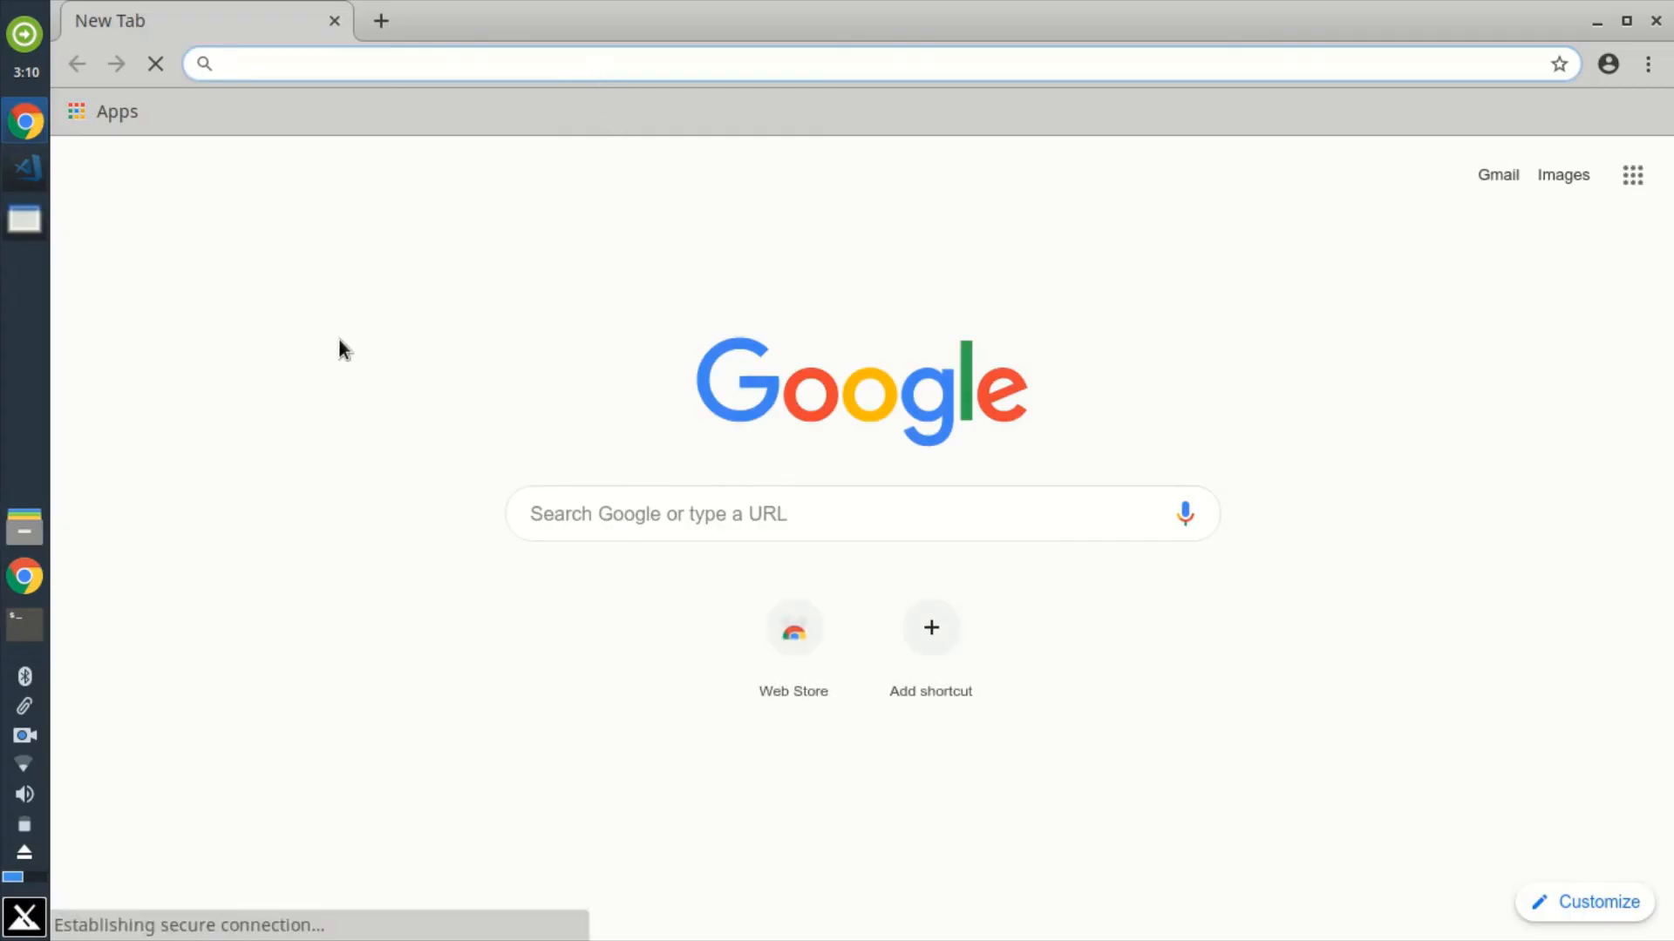
Step: Switch to Chrome, load localhost/demo, and highlight the heading text on the demo page
{"action": "type", "text": "local"}
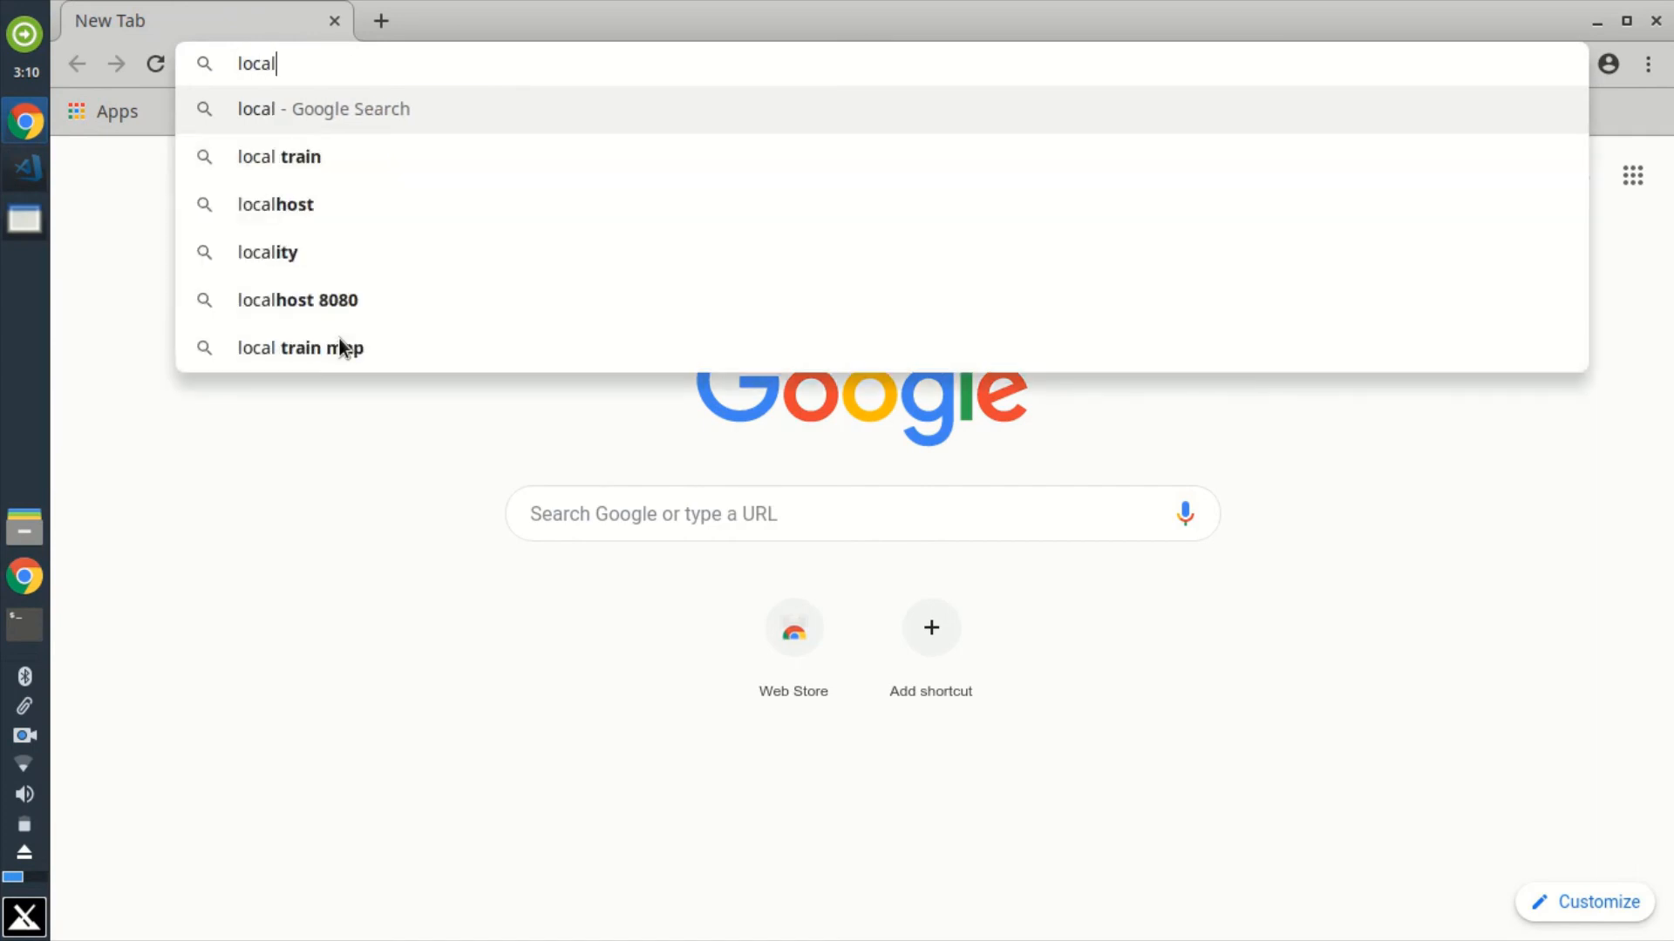
{"action": "type", "text": "hos"}
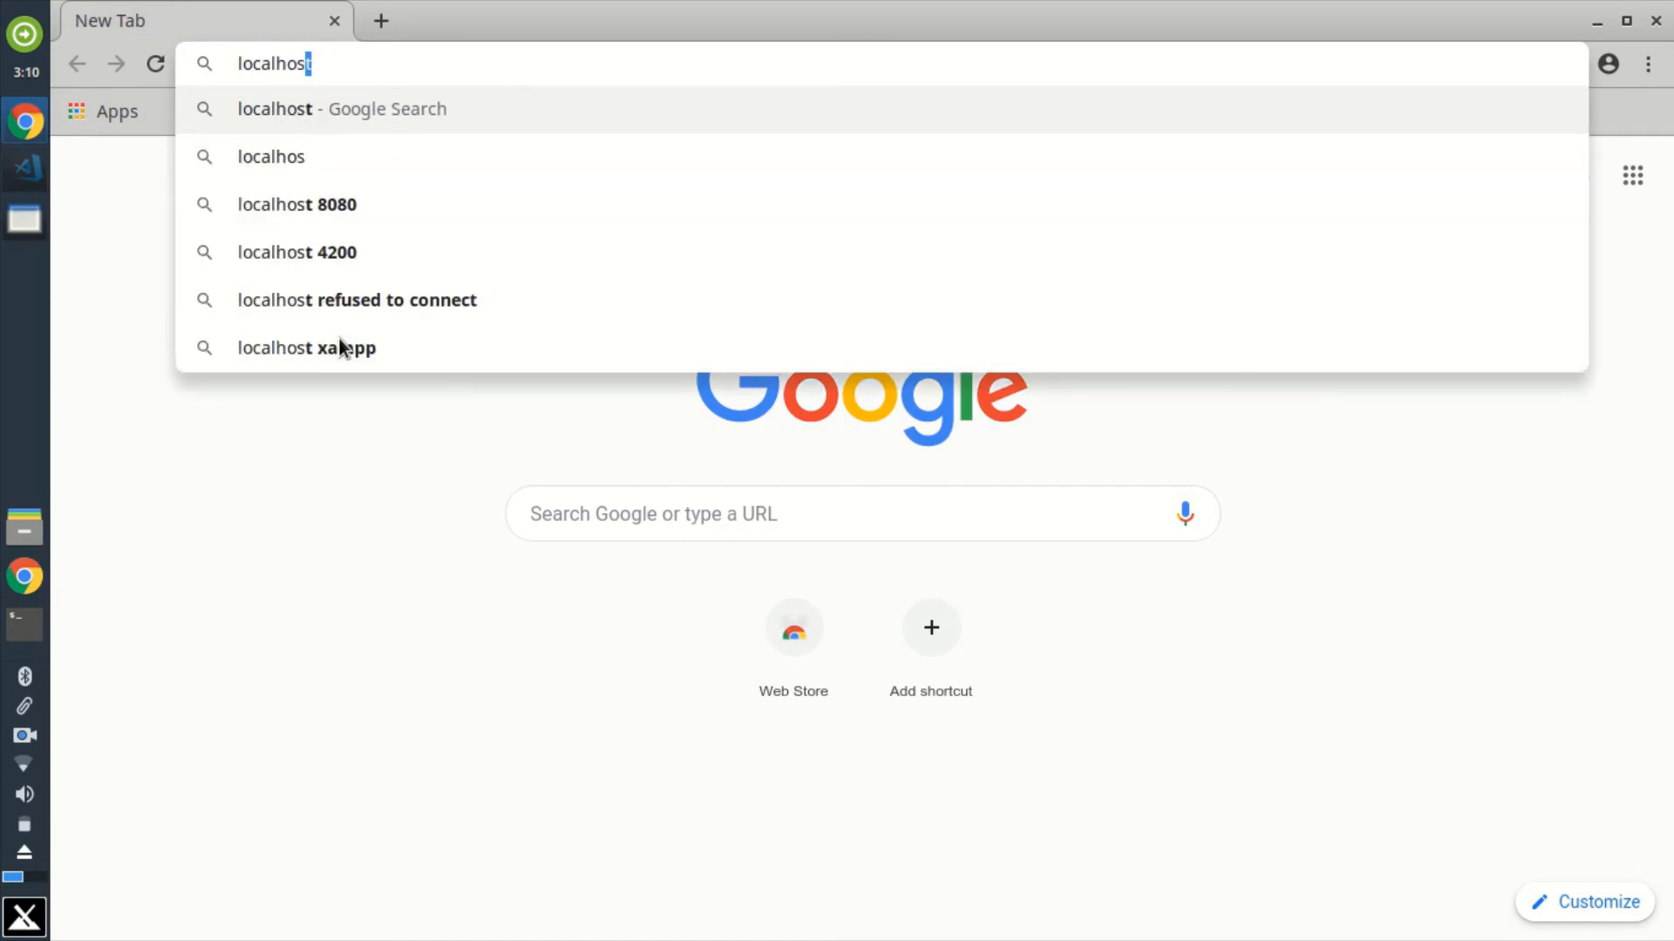
{"action": "type", "text": "t/"}
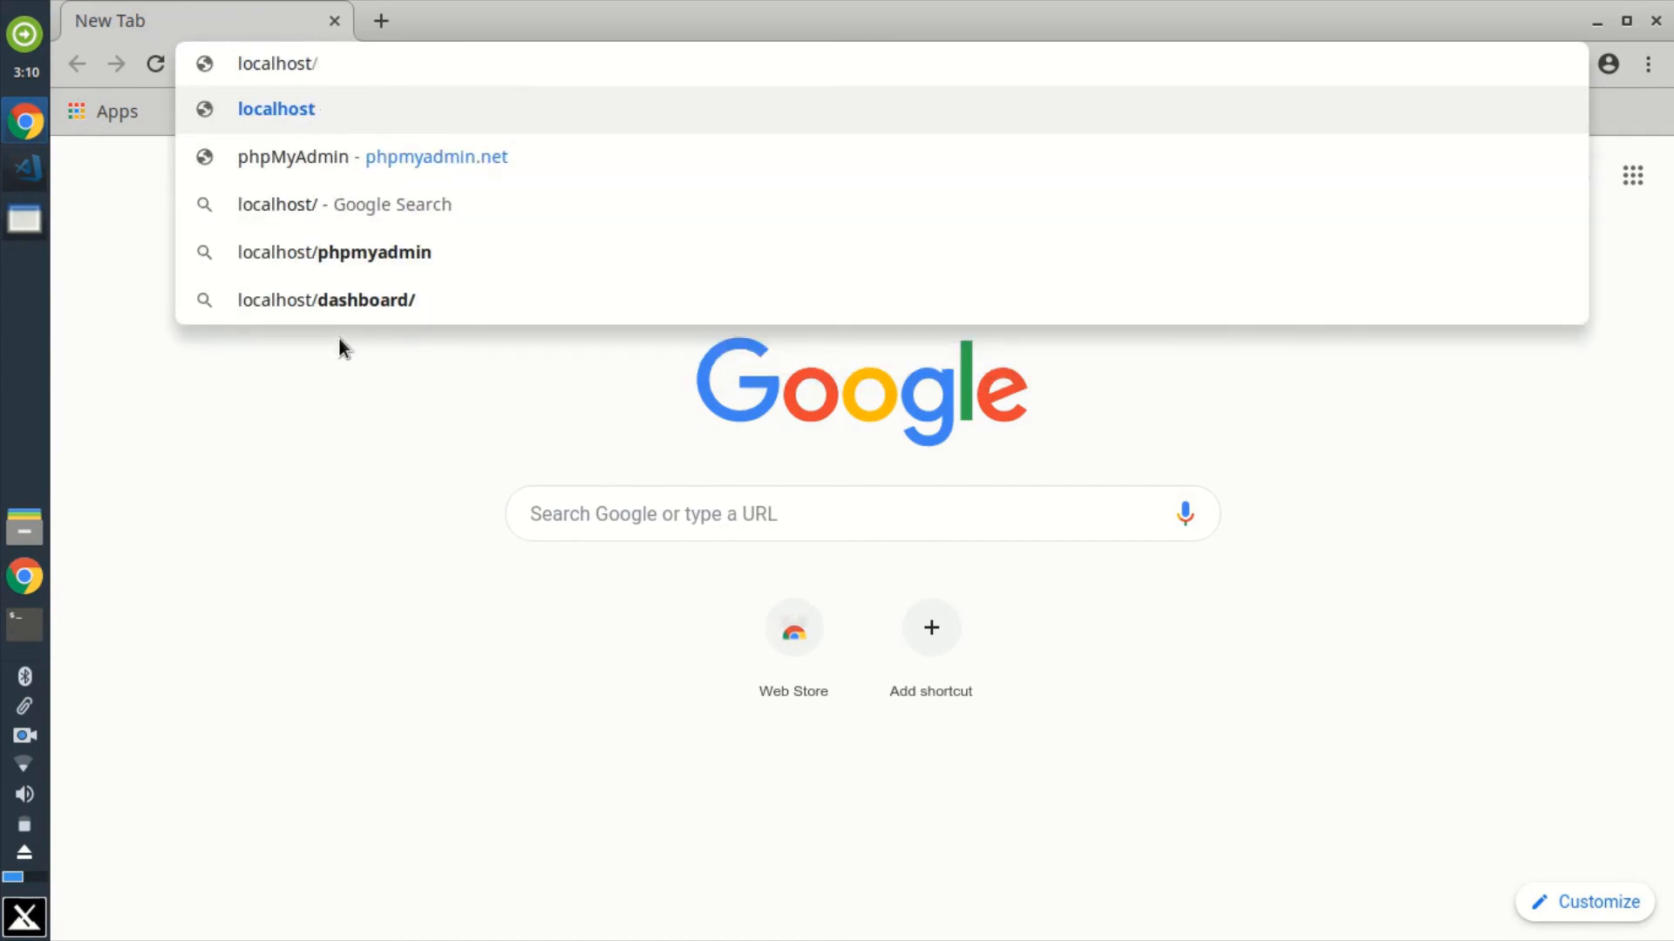
{"action": "type", "text": "demo"}
{"action": "key", "text": "BackSpace"}
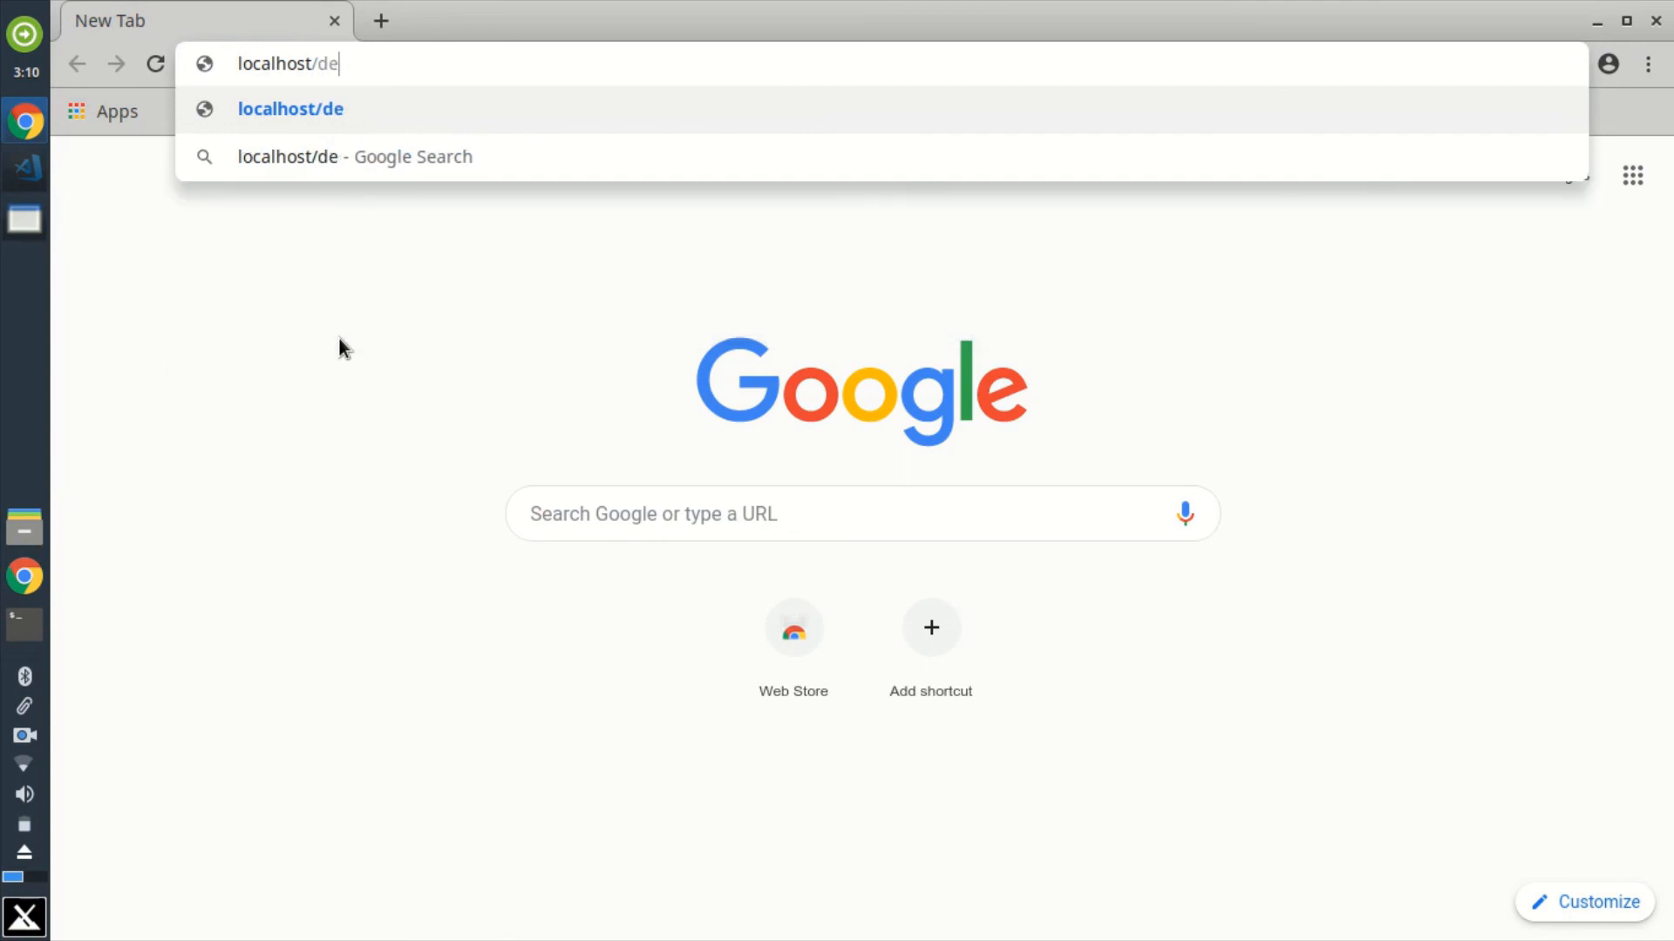
{"action": "type", "text": "mo"}
{"action": "key", "text": "Return"}
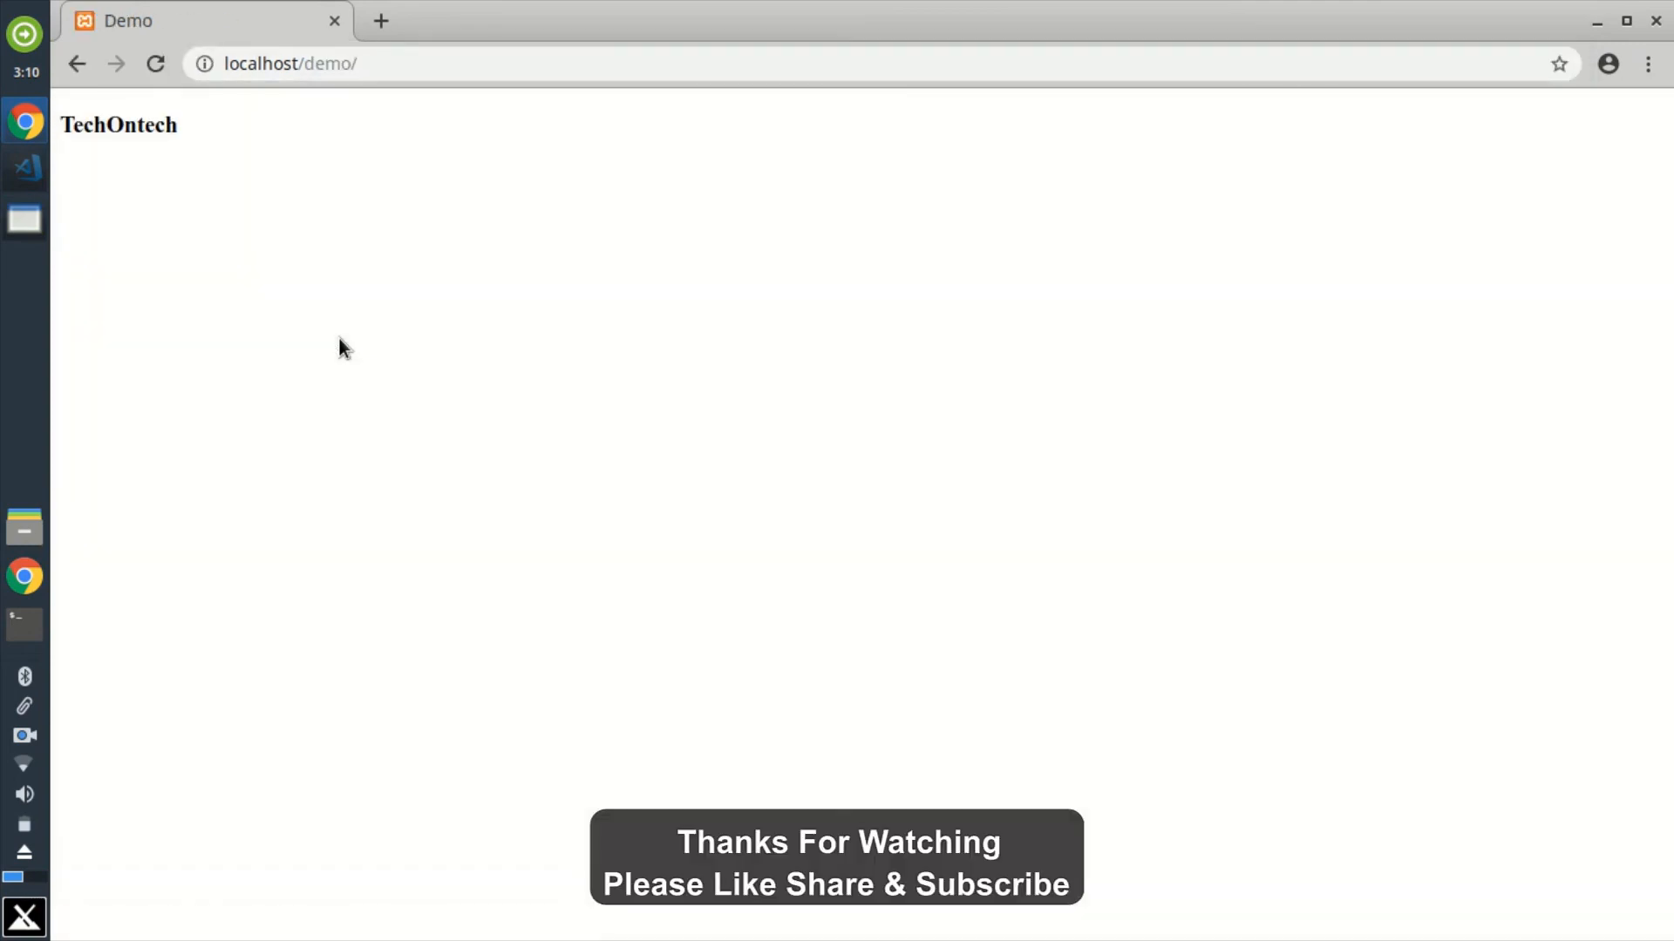
{"action": "left_click_drag", "start_coordinate": [186, 123], "coordinate": [69, 111]}
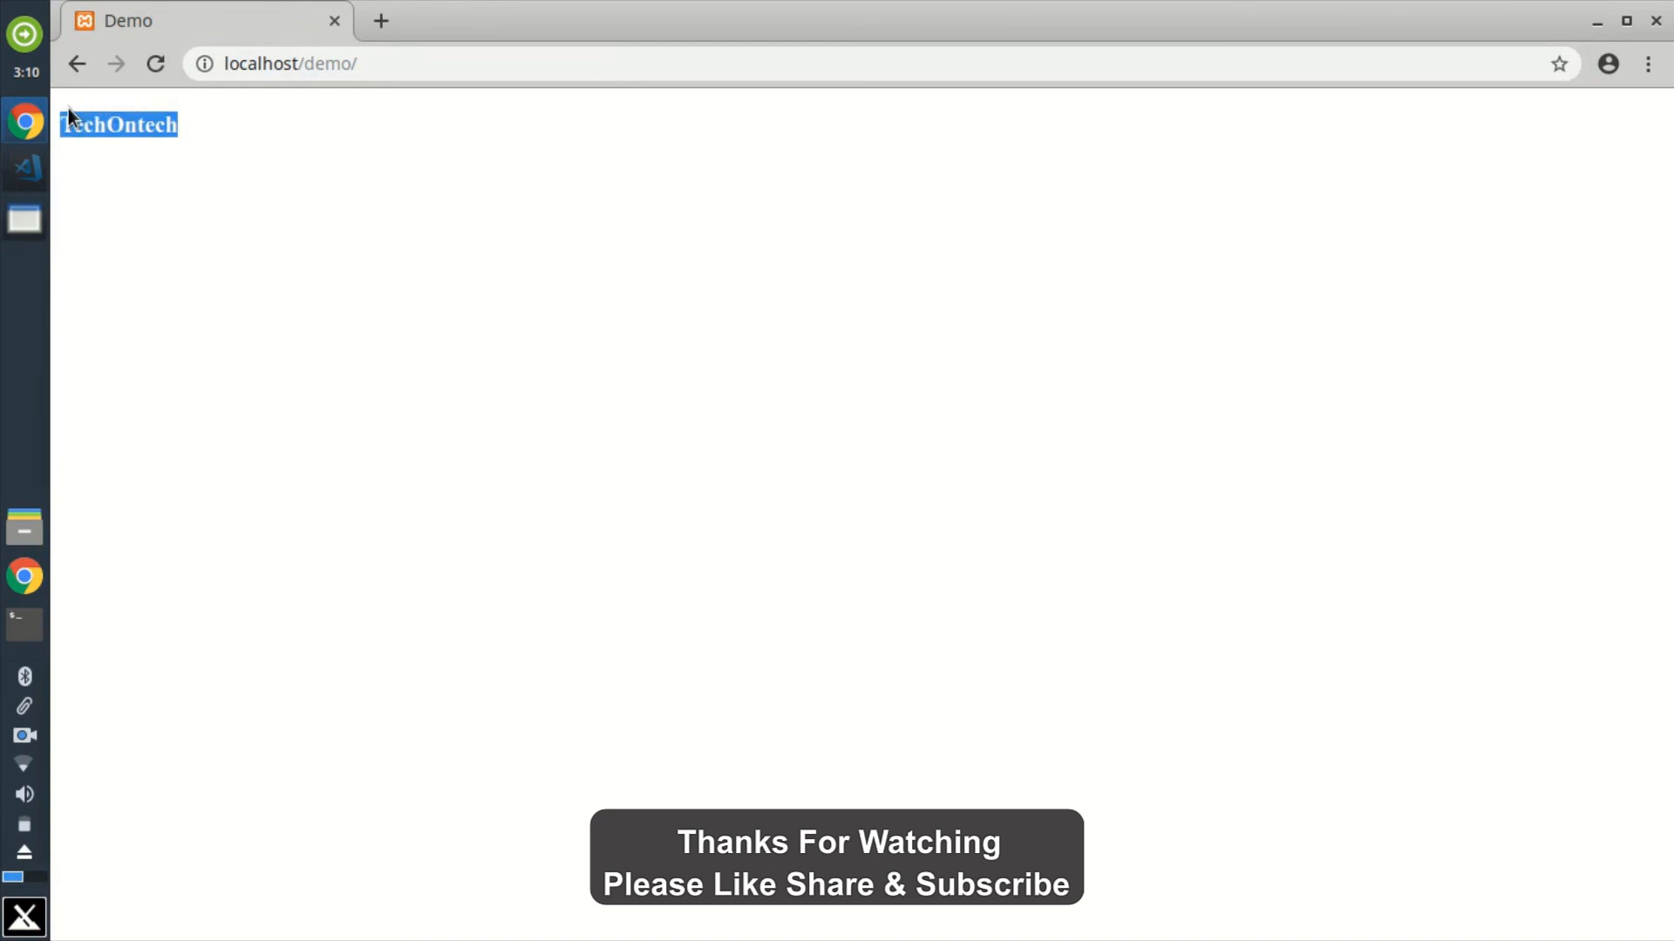